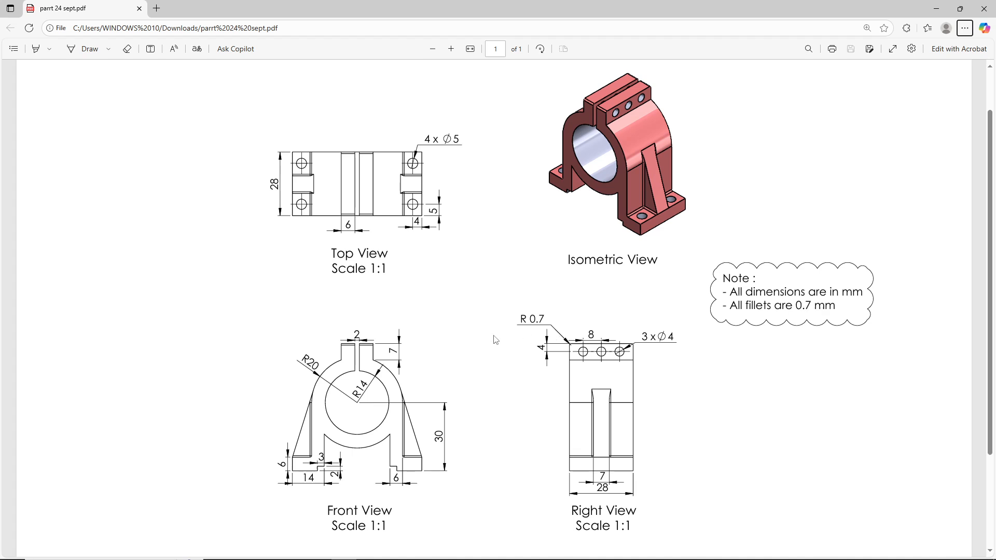
Switch to SOLIDWORKS and check the part's unit system against the notes and front view in the PDF drawing.
{"action": "key", "text": "alt+Tab"}
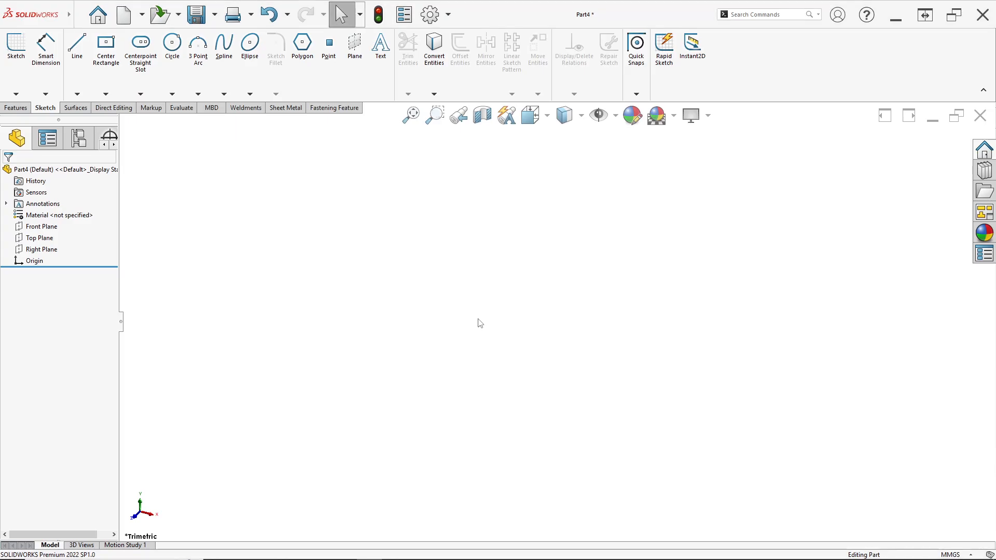
{"action": "left_click", "coordinate": [951, 554]}
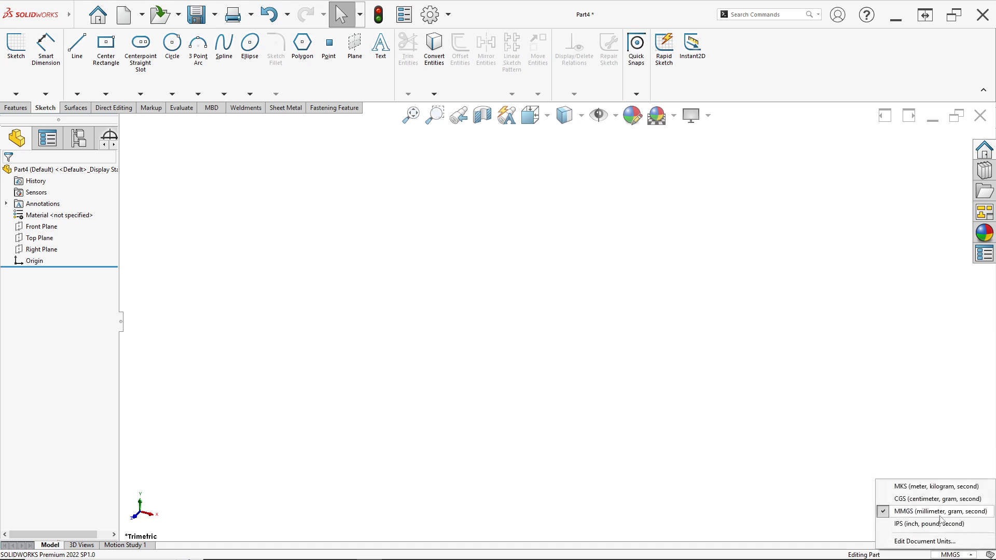
{"action": "key", "text": "alt+Tab"}
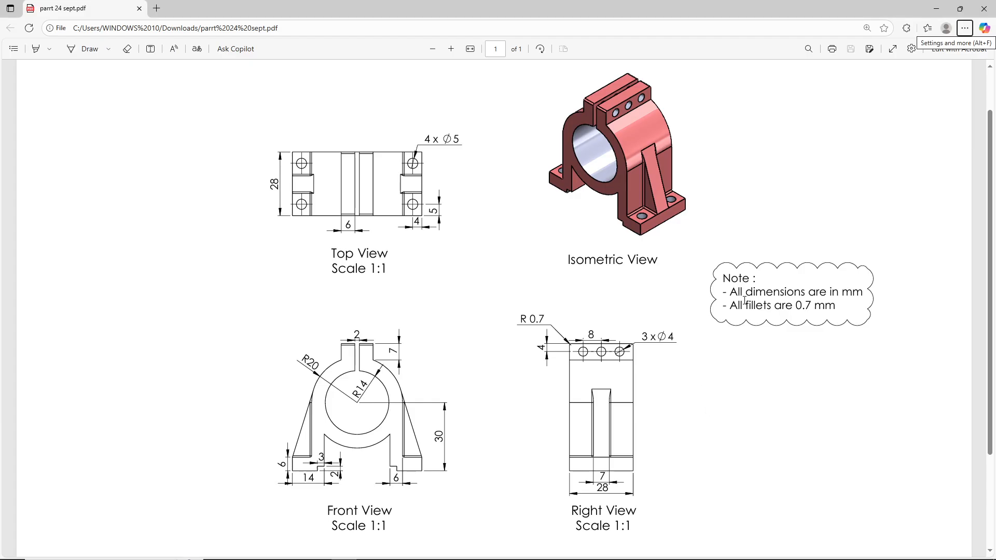
{"action": "key", "text": "alt+Tab"}
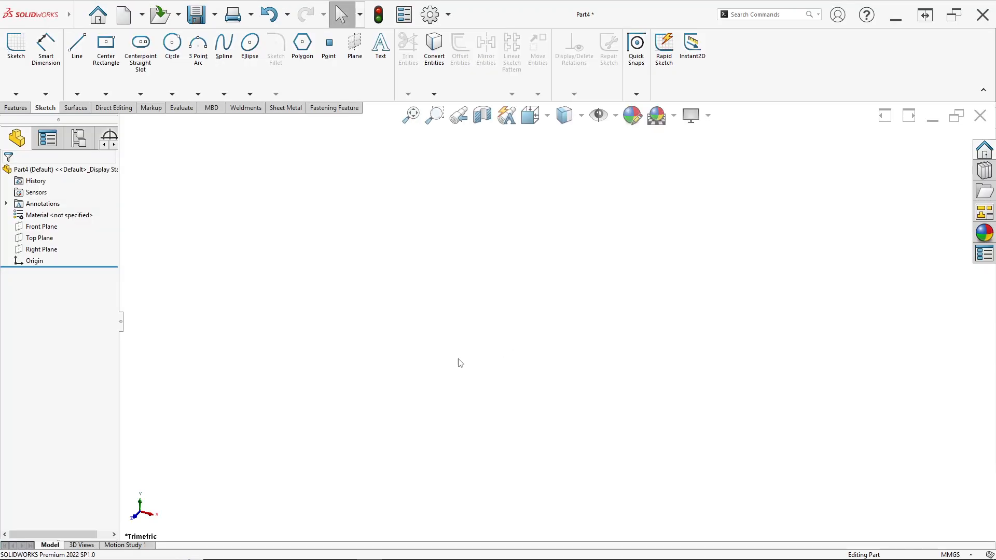
{"action": "key", "text": "alt+Tab"}
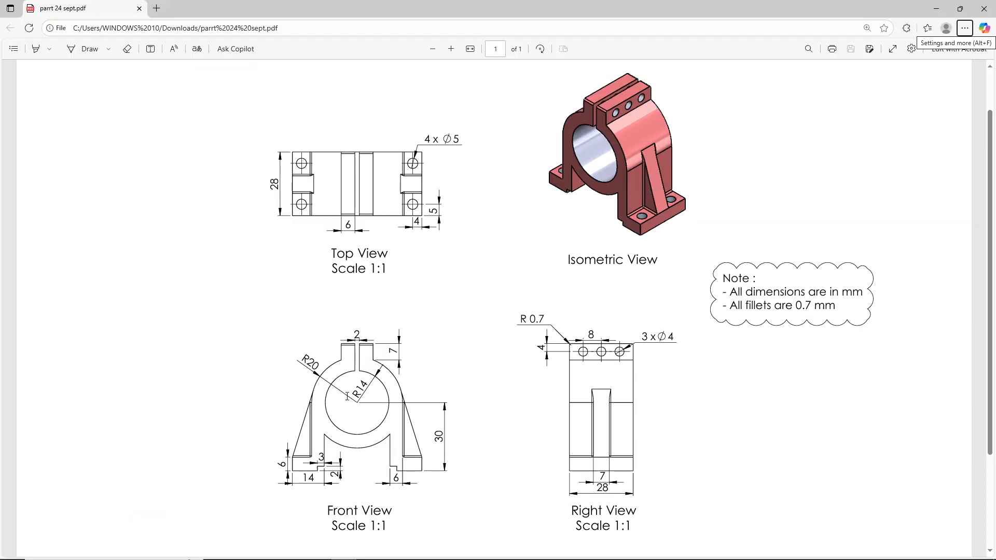
{"action": "key", "text": "alt+Tab"}
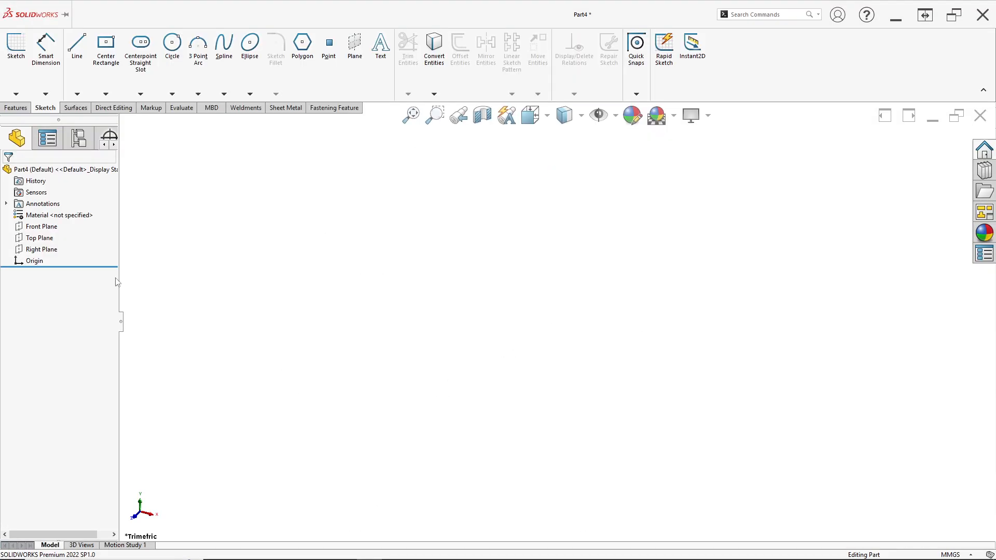
Start a sketch on the Front Plane and consult the front view of the PDF drawing.
{"action": "right_click", "coordinate": [44, 231]}
{"action": "left_click", "coordinate": [73, 212]}
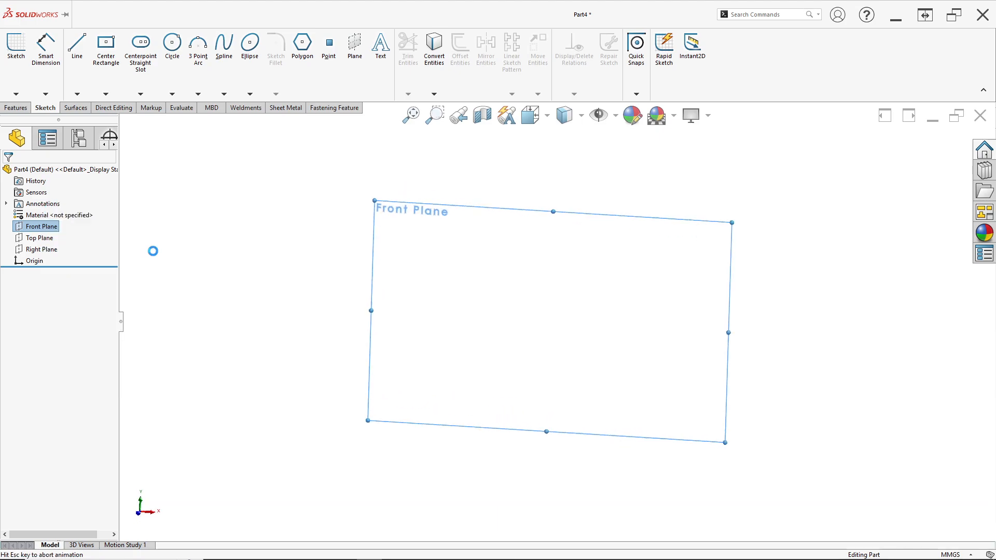
{"action": "key", "text": "alt+Tab"}
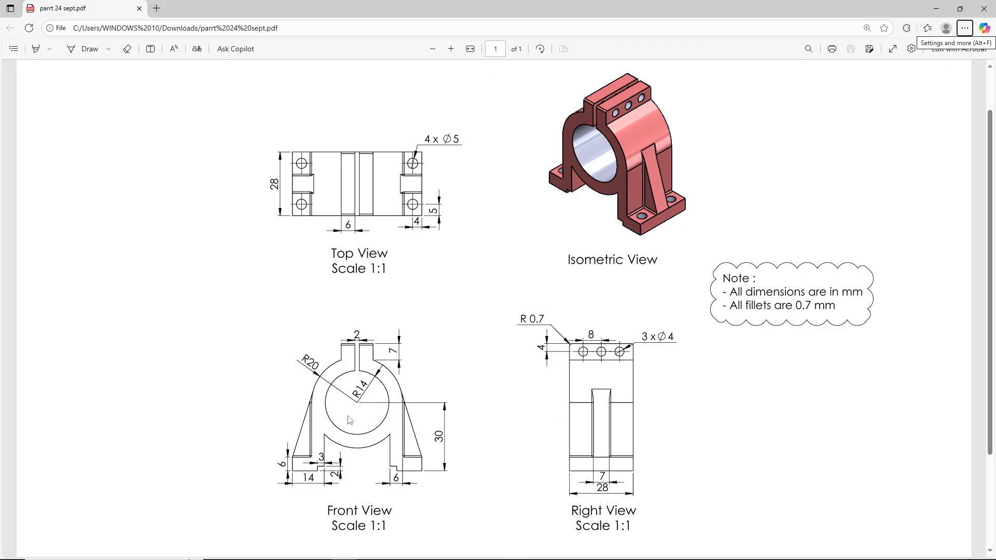
{"action": "key", "text": "alt+Tab"}
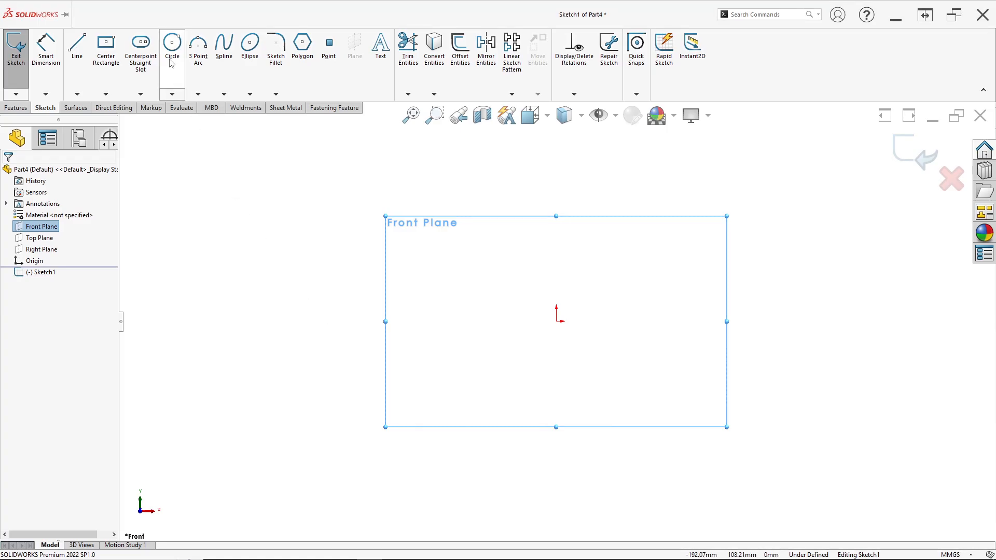
{"action": "key", "text": "alt+Tab"}
{"action": "key", "text": "alt+Tab"}
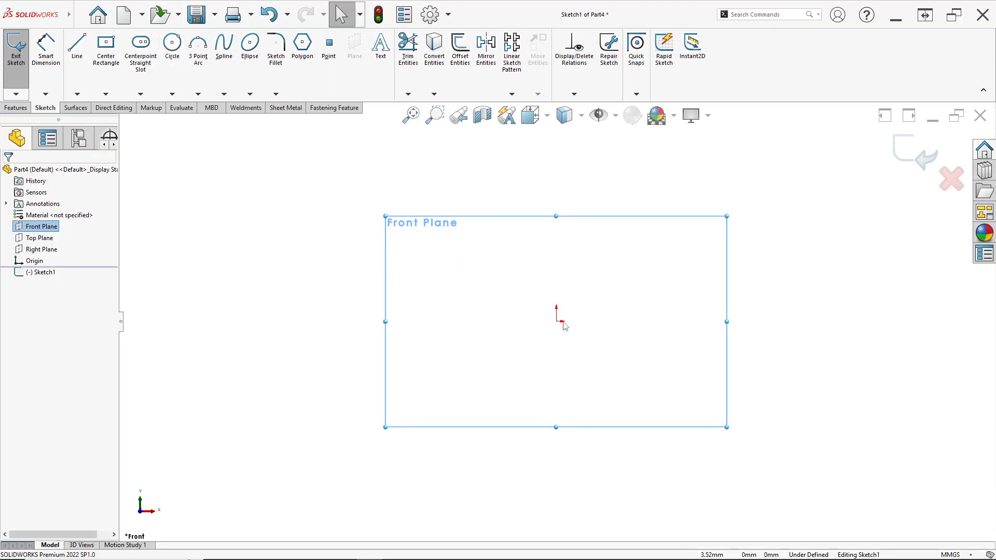
Sketch two concentric circles centred on the origin, with radii of about 64 mm and 96 mm.
{"action": "left_click", "coordinate": [171, 46]}
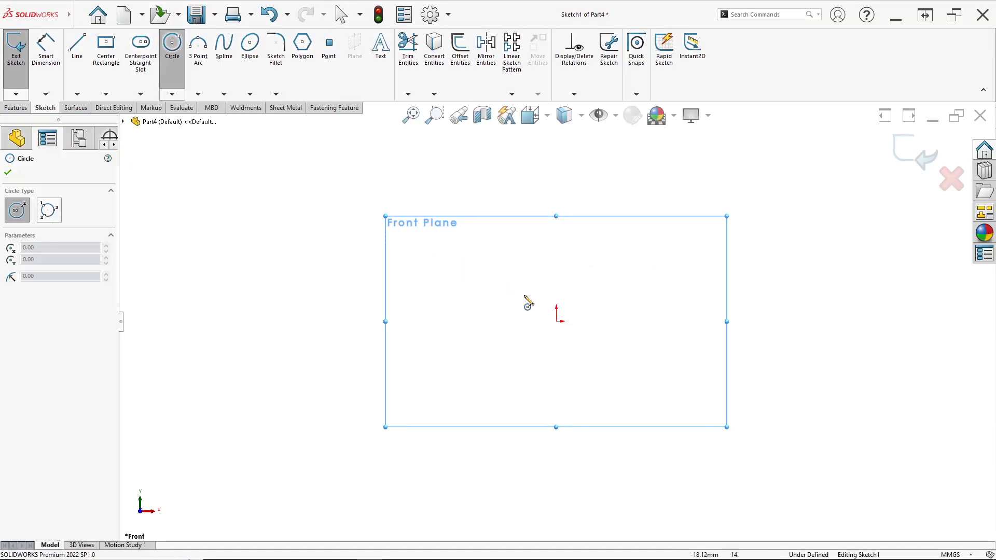
{"action": "left_click", "coordinate": [556, 322]}
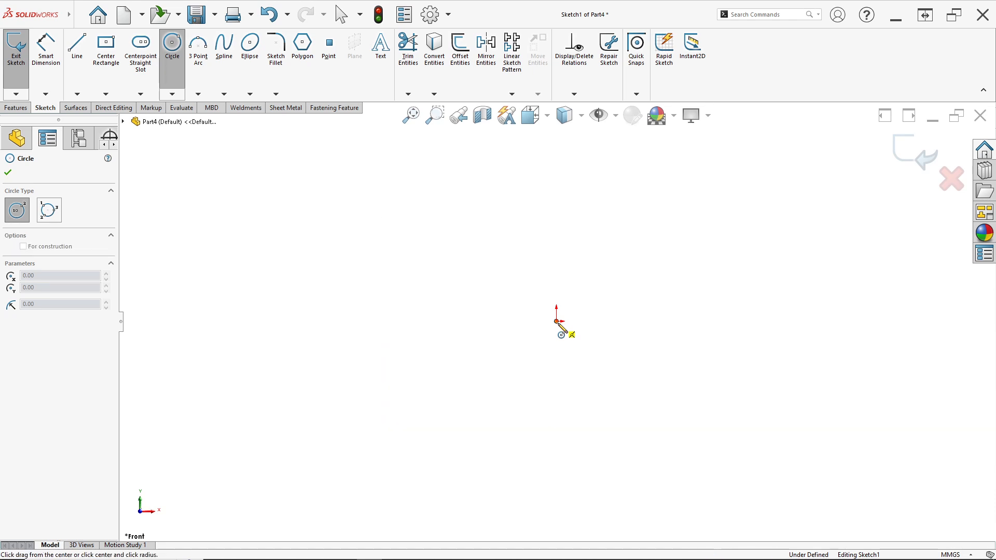
{"action": "left_click", "coordinate": [656, 390]}
{"action": "left_click", "coordinate": [556, 321]}
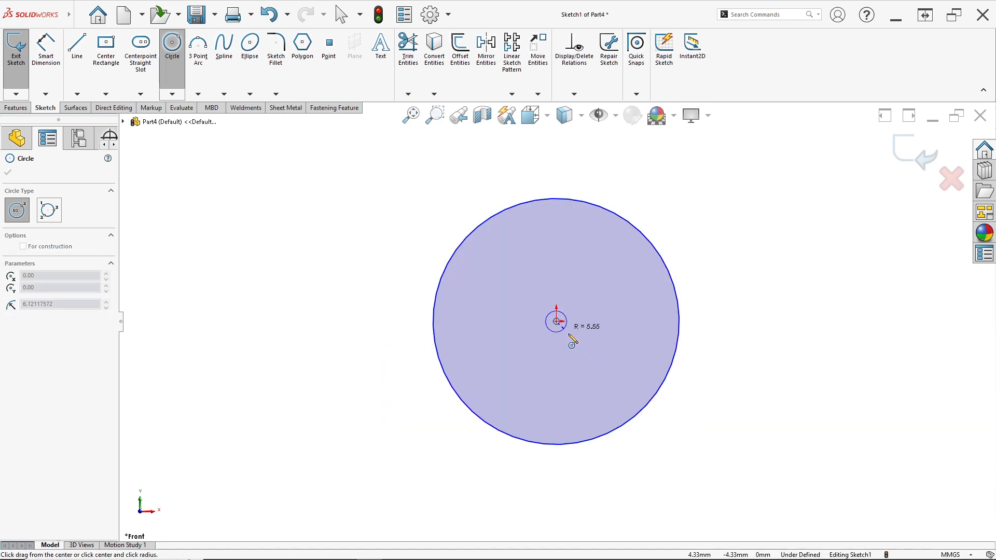
{"action": "left_click", "coordinate": [707, 428]}
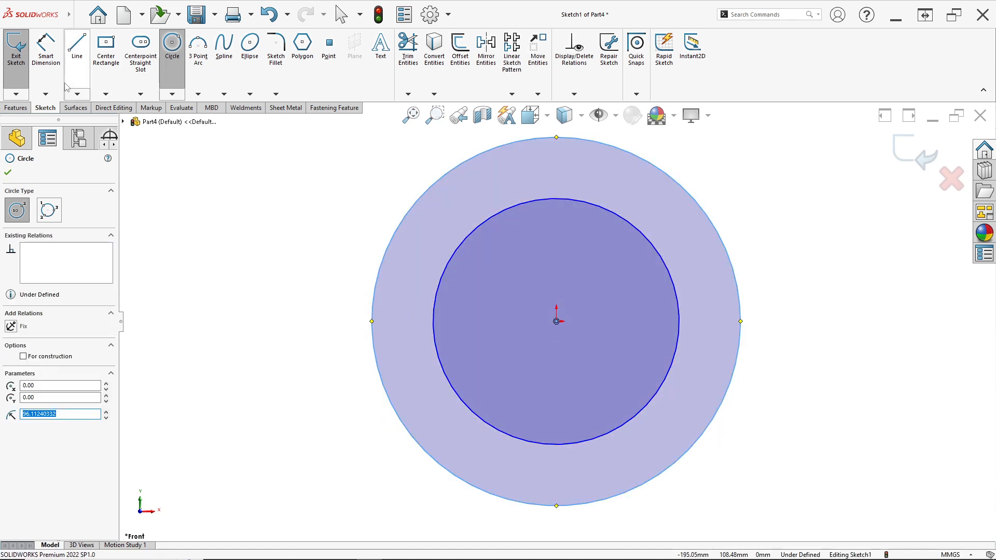
Dimension the inner circle's diameter as 28 mm, based on the R14 bore in the PDF drawing.
{"action": "left_click", "coordinate": [46, 47]}
{"action": "left_click", "coordinate": [676, 331]}
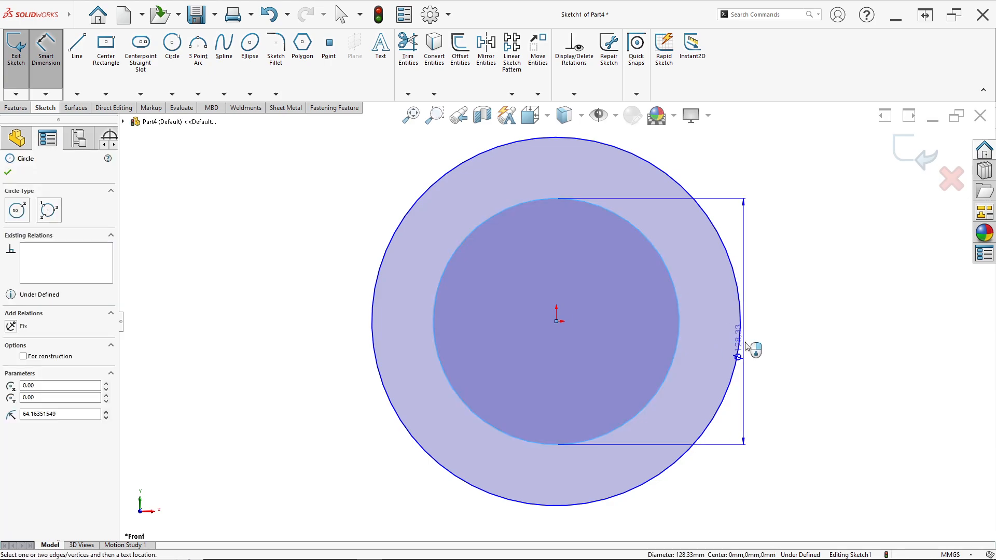
{"action": "key", "text": "alt+Tab"}
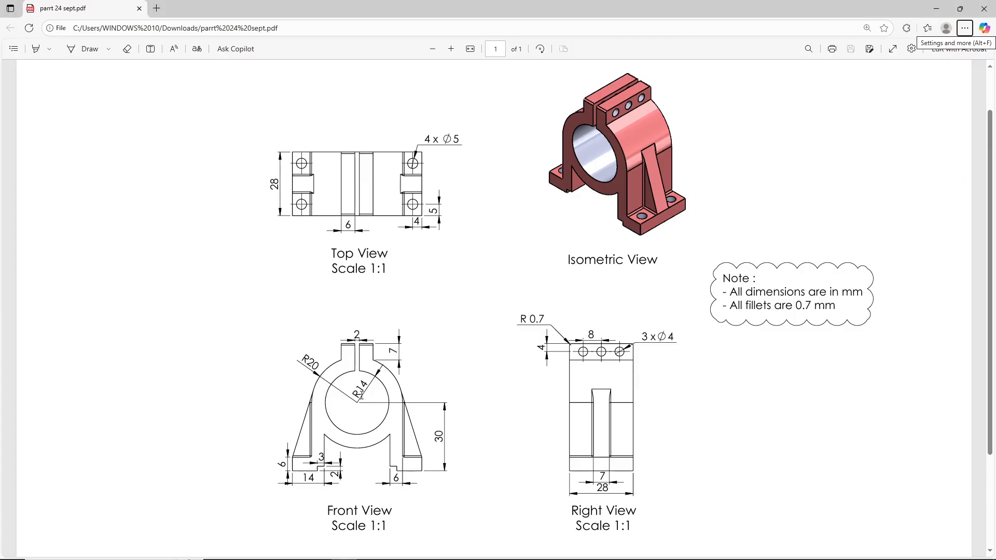
{"action": "key", "text": "alt+Tab"}
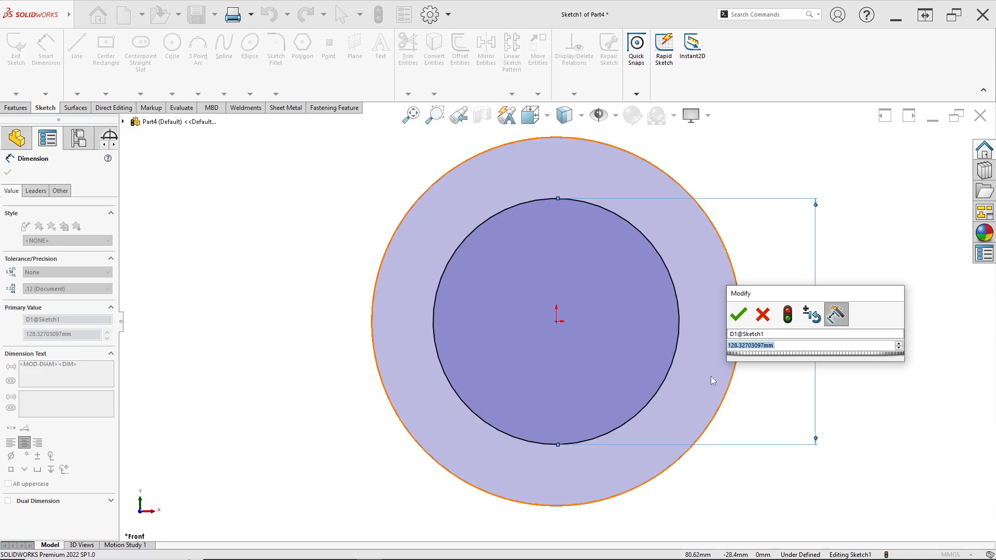
{"action": "type", "text": "28"}
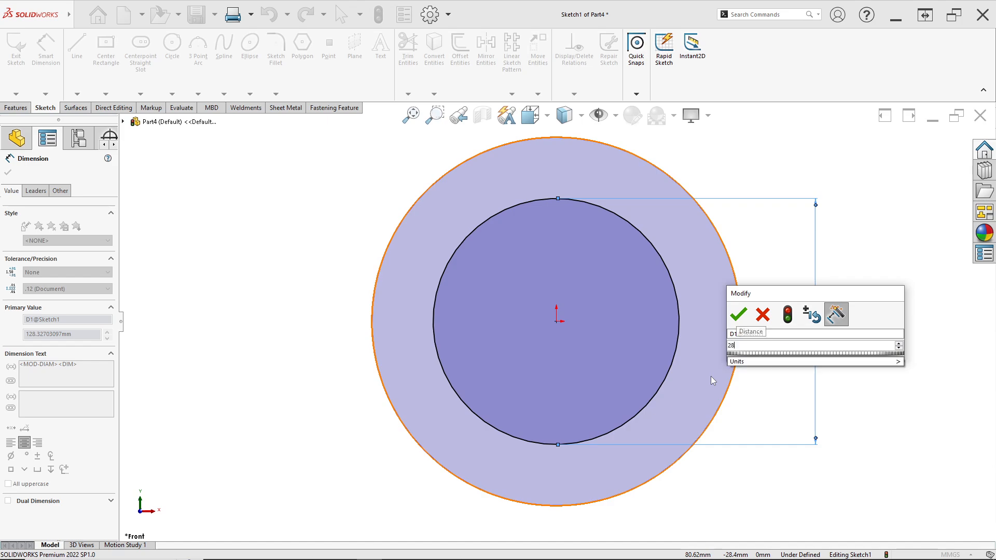
Check the outer radius in the PDF drawing and dimension the outer circle's diameter as 40 mm.
{"action": "key", "text": "alt+Tab"}
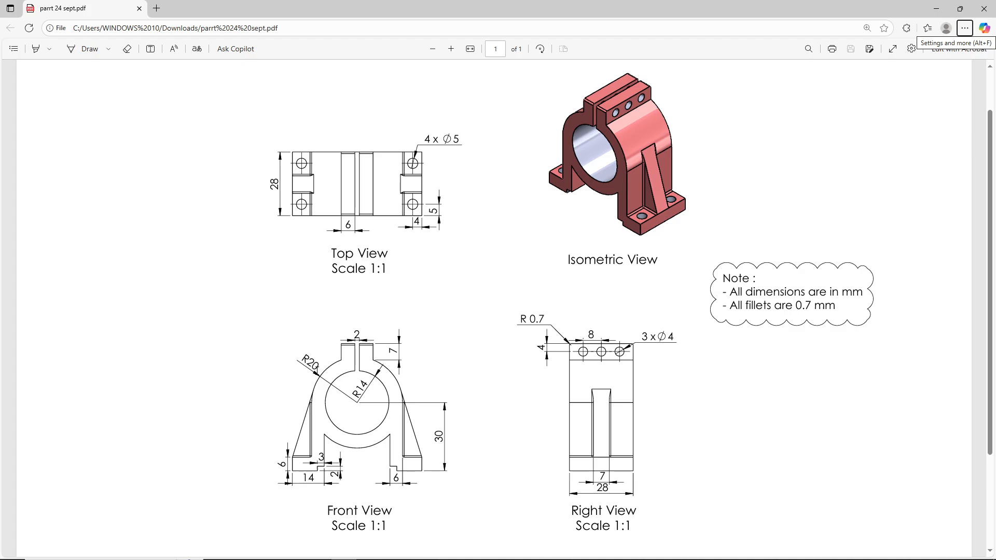
{"action": "key", "text": "alt+Tab"}
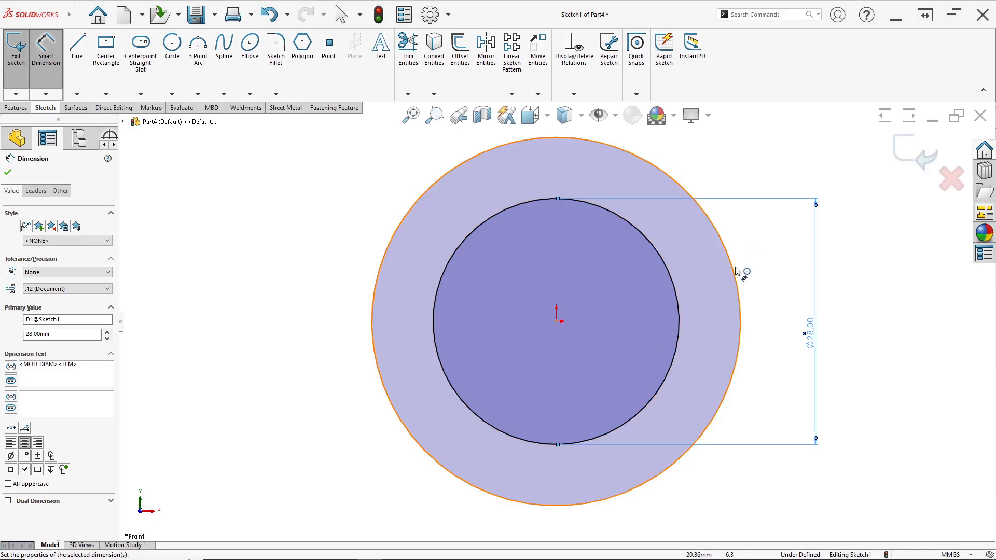
{"action": "left_click", "coordinate": [736, 271]}
{"action": "left_click", "coordinate": [854, 334]}
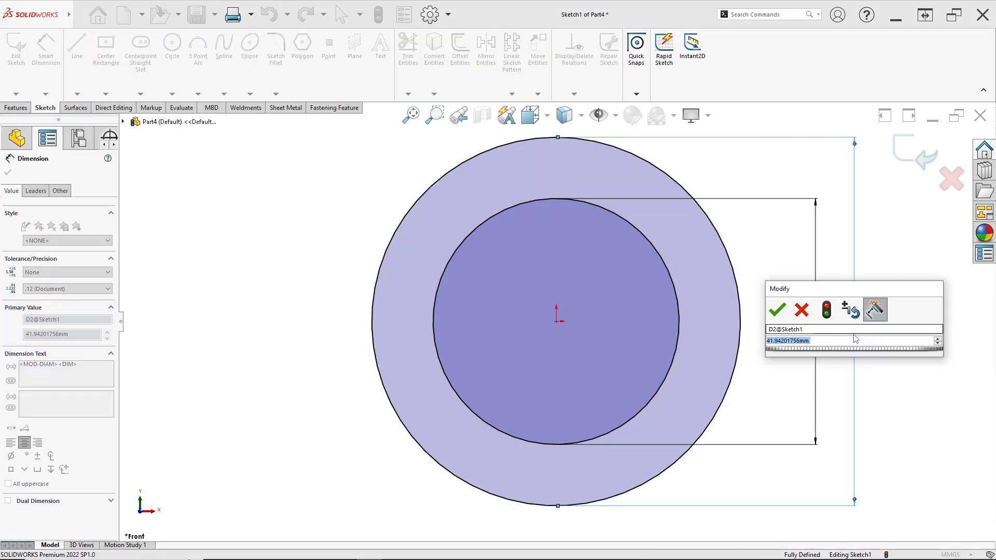
{"action": "type", "text": "40"}
{"action": "key", "text": "Return"}
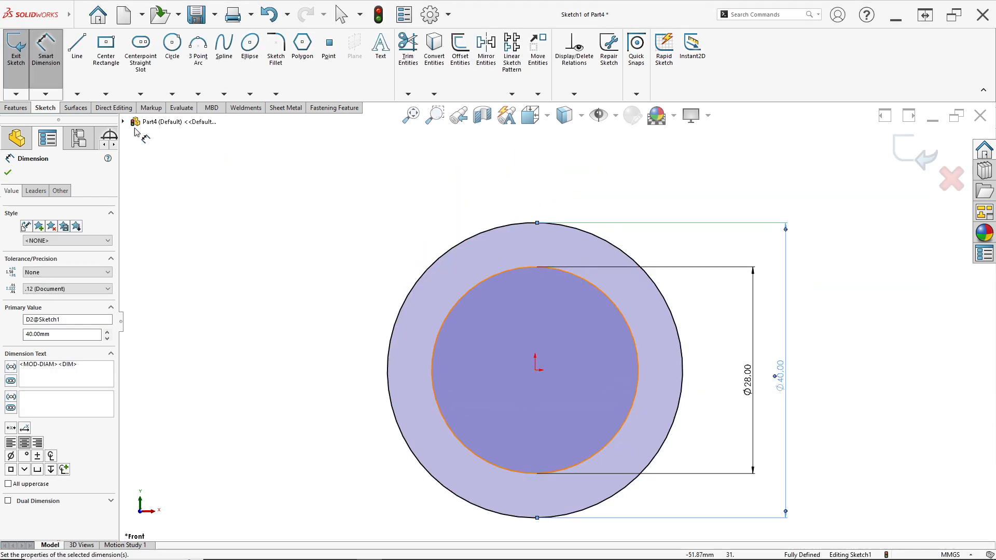
Draw a vertical centerline about 32 mm long from the origin up past the outer circle.
{"action": "left_click", "coordinate": [77, 94]}
{"action": "left_click", "coordinate": [89, 117]}
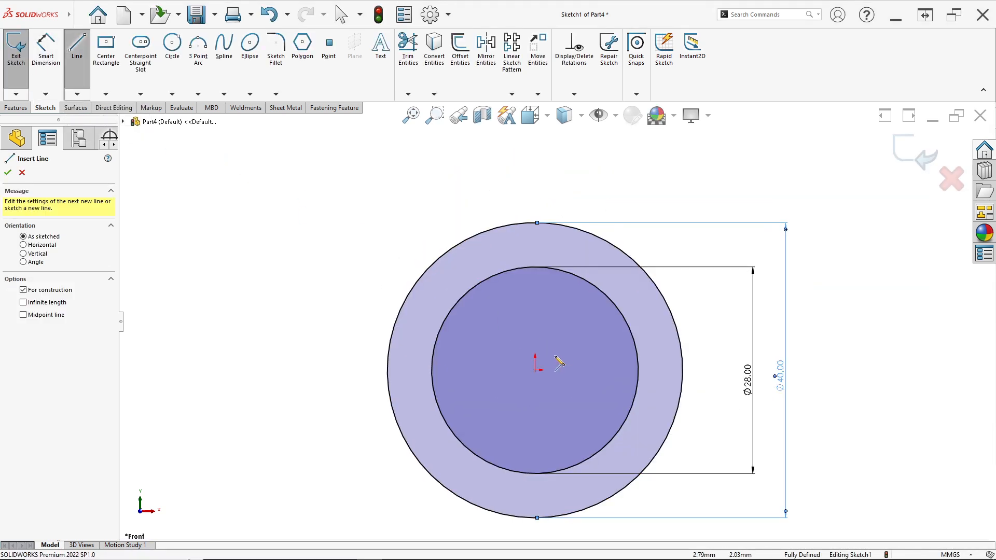
{"action": "left_click", "coordinate": [535, 370]}
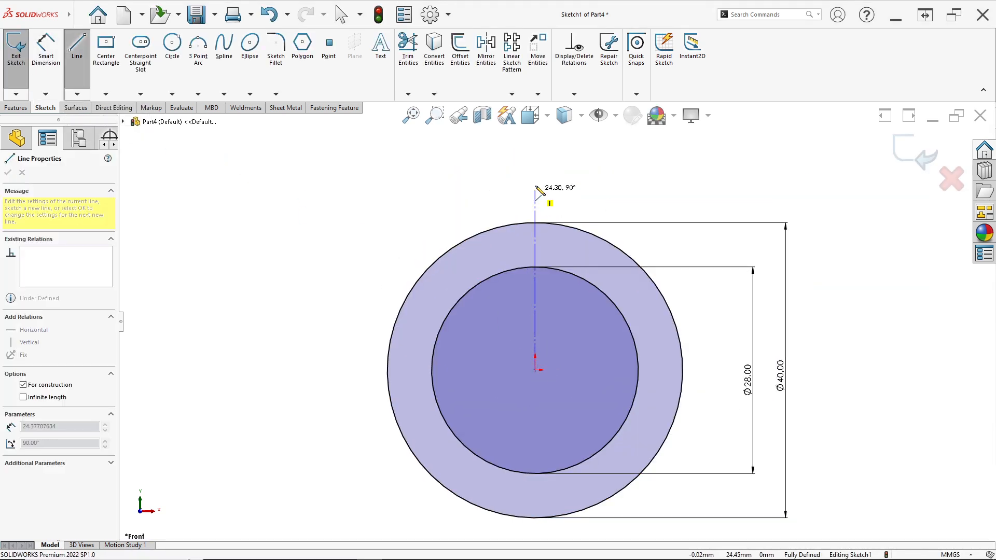
{"action": "left_click", "coordinate": [536, 138]}
{"action": "key", "text": "Escape"}
Following the PDF front view, sketch the left clamp lug with three lines: up from inside the bore, across to the left, and down to the outer circle.
{"action": "key", "text": "alt+Tab"}
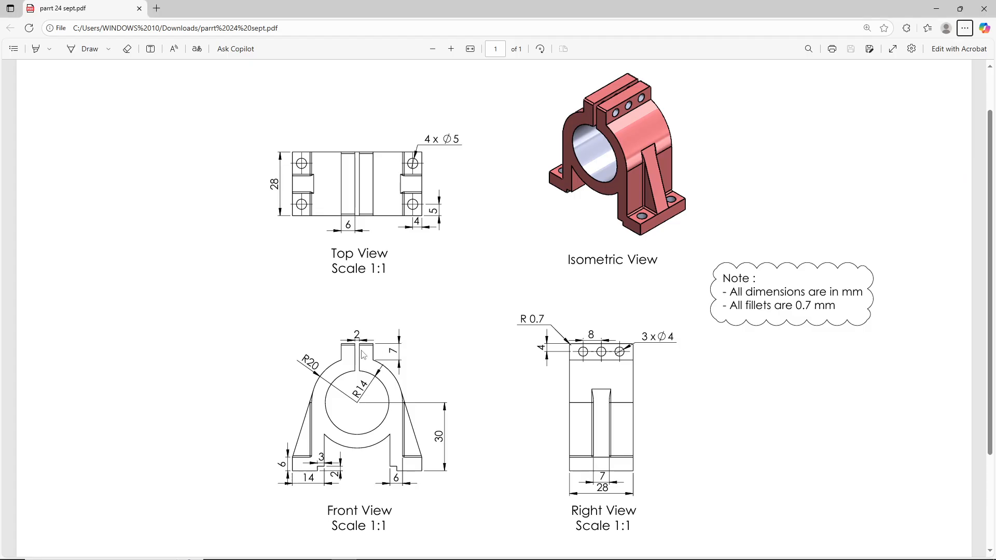
{"action": "scroll", "coordinate": [347, 373], "scroll_direction": "up", "scroll_amount": 2, "text": "ctrl"}
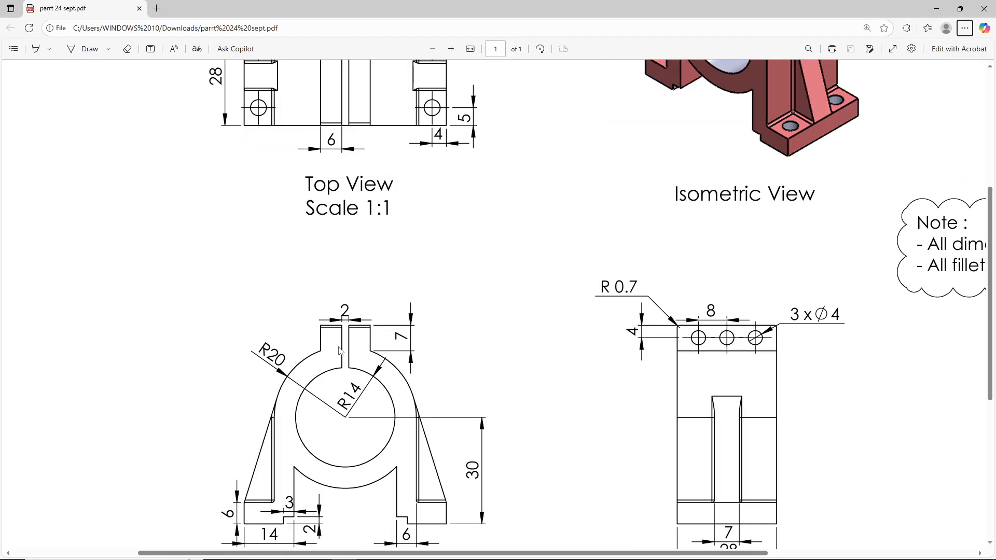
{"action": "scroll", "coordinate": [337, 346], "scroll_direction": "down", "scroll_amount": 2, "text": "ctrl"}
{"action": "key", "text": "alt+Tab"}
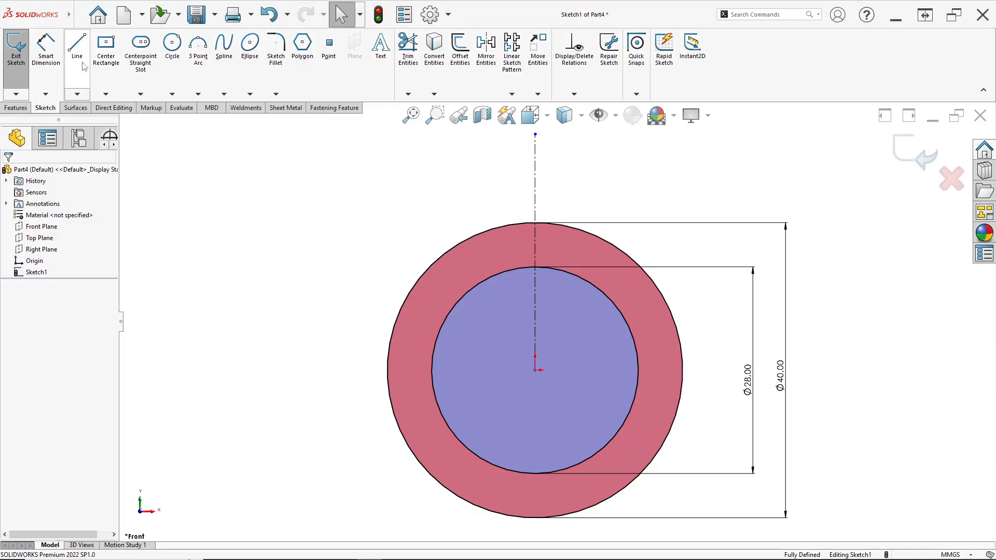
{"action": "left_click", "coordinate": [77, 57]}
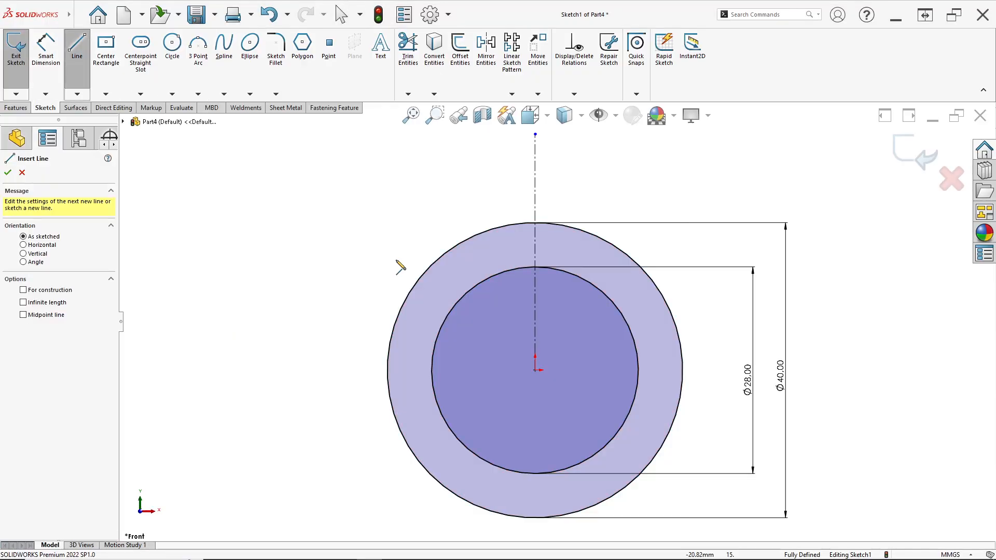
{"action": "left_click", "coordinate": [518, 288]}
{"action": "left_click", "coordinate": [518, 165]}
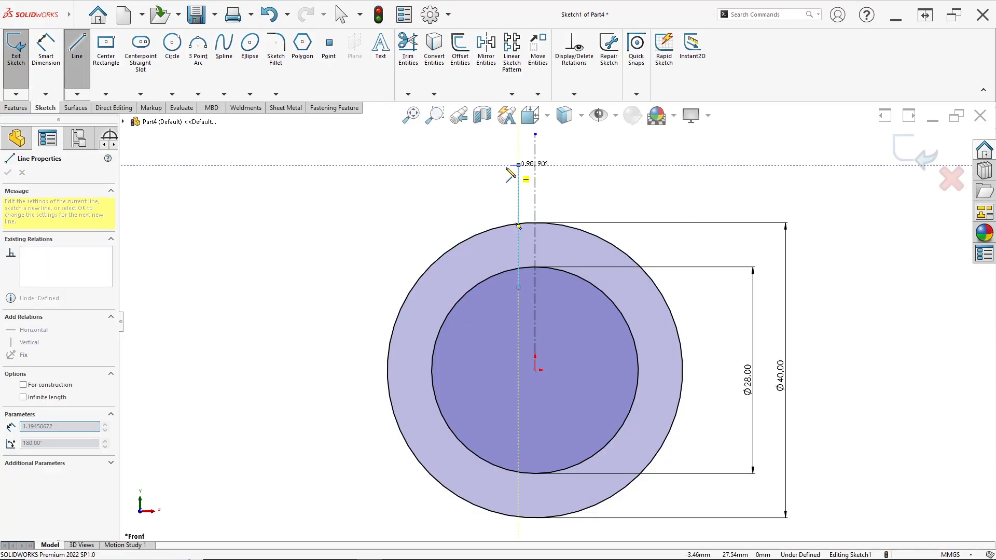
{"action": "left_click", "coordinate": [476, 165]}
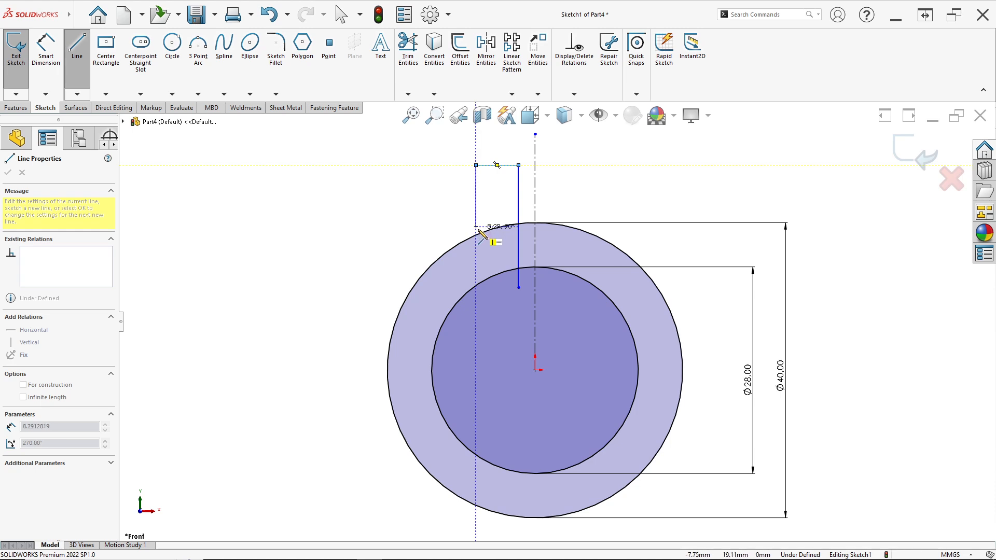
{"action": "double_click", "coordinate": [475, 235]}
{"action": "key", "text": "Escape"}
{"action": "scroll", "coordinate": [505, 216], "scroll_direction": "down", "scroll_amount": 2}
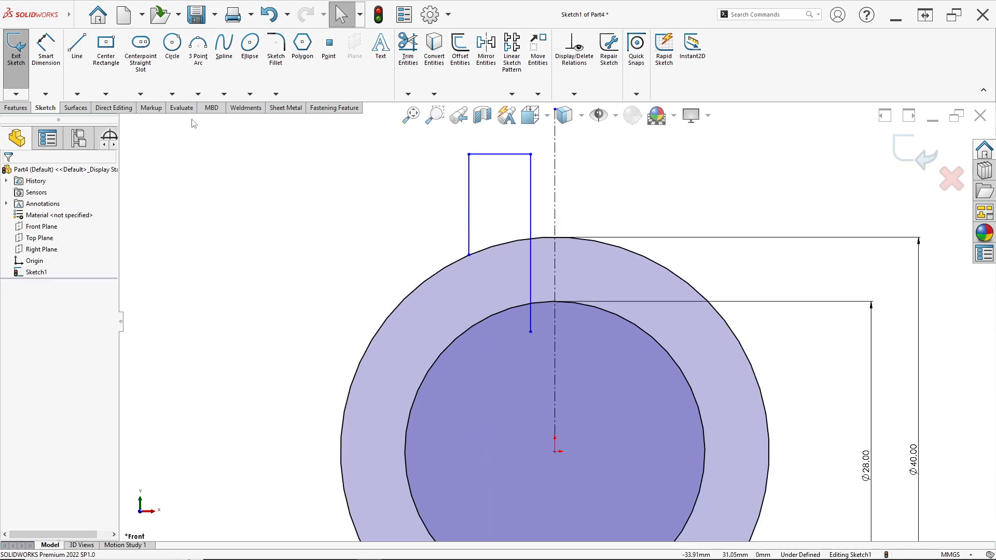
Dimension the lug's inner vertical line symmetrically across the centerline as 2 mm, the slot width in the PDF drawing.
{"action": "left_click", "coordinate": [46, 49]}
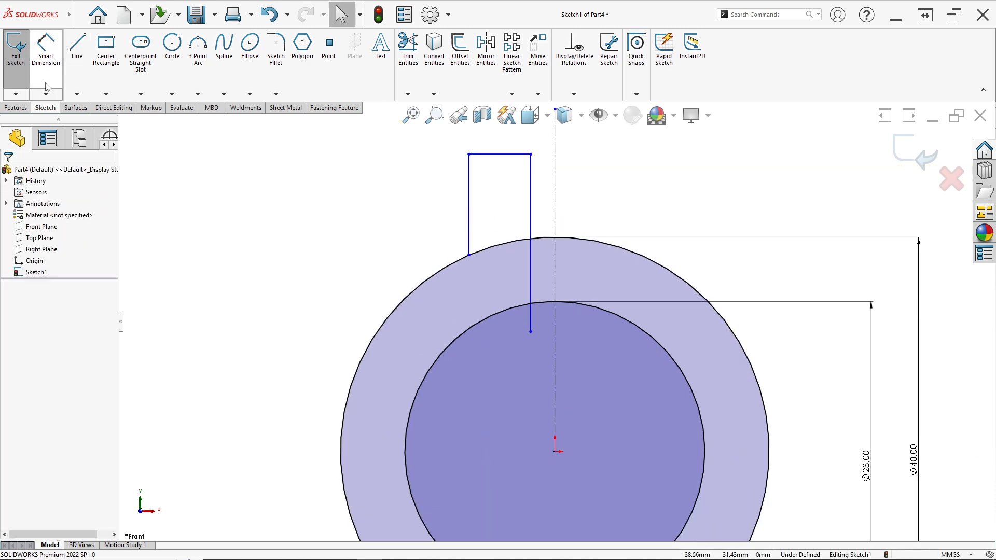
{"action": "left_click", "coordinate": [536, 209]}
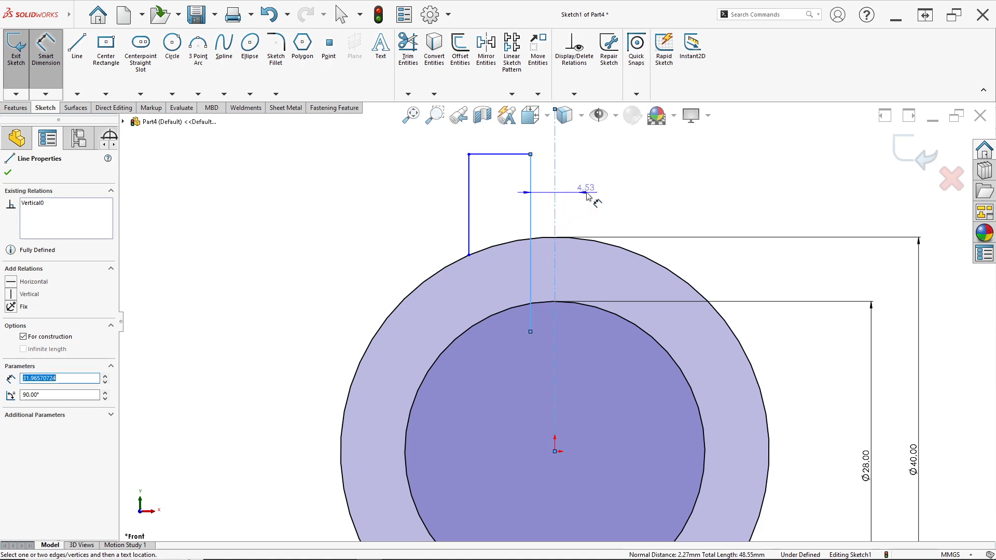
{"action": "key", "text": "alt+Tab"}
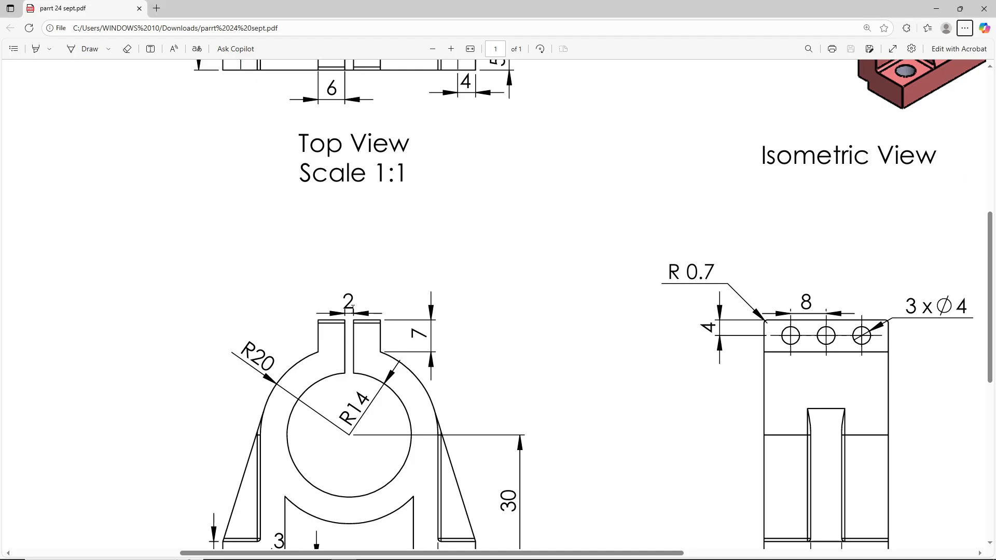
{"action": "key", "text": "alt+Tab"}
{"action": "type", "text": "2"}
{"action": "key", "text": "Return"}
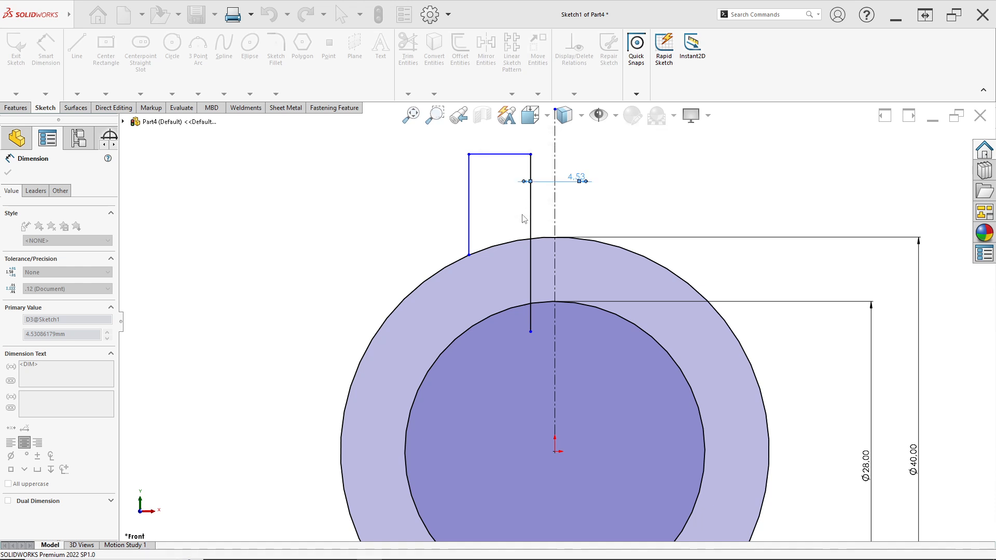
Check the lug width in the PDF top view and dimension the left lug's top line as 6 mm.
{"action": "scroll", "coordinate": [567, 195], "scroll_direction": "down", "scroll_amount": 3}
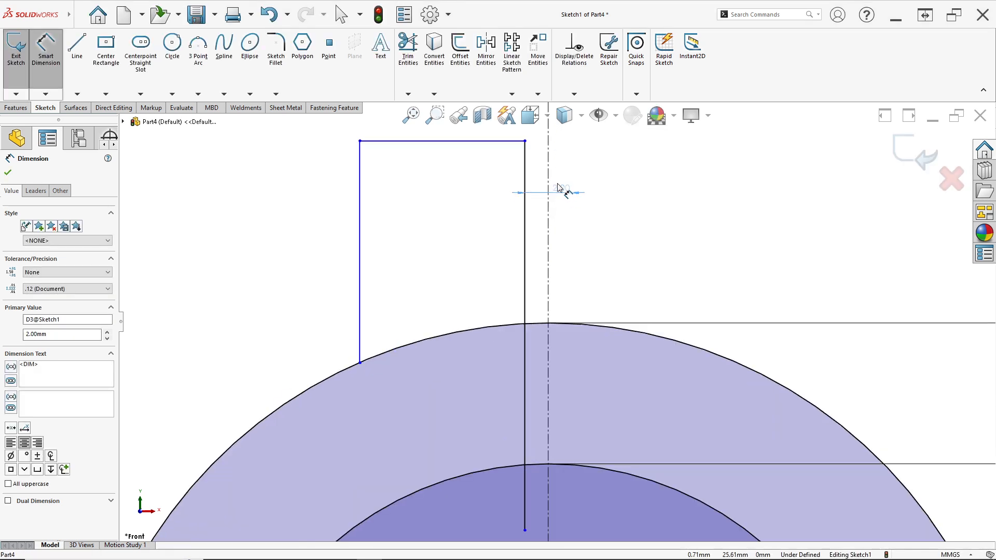
{"action": "scroll", "coordinate": [524, 224], "scroll_direction": "up", "scroll_amount": 2}
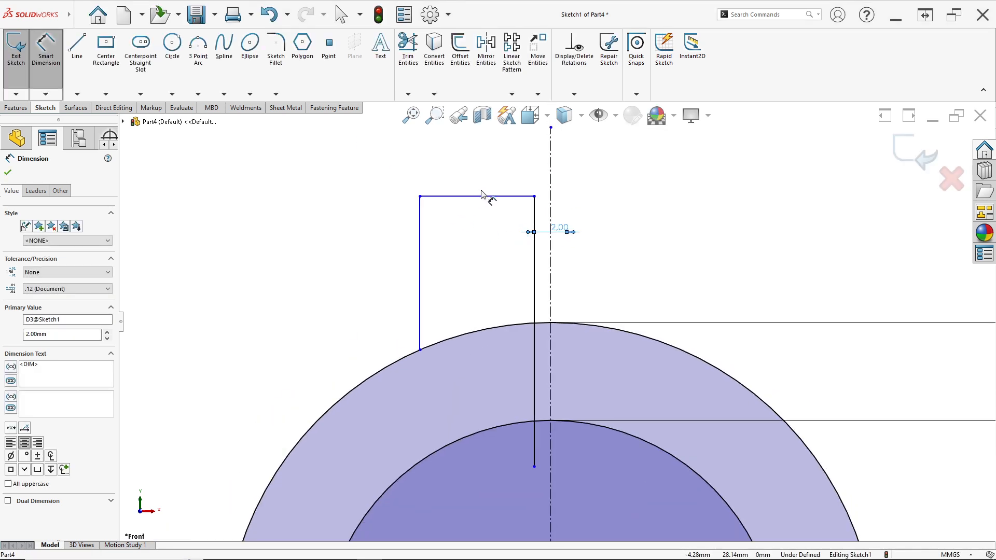
{"action": "key", "text": "alt+Tab"}
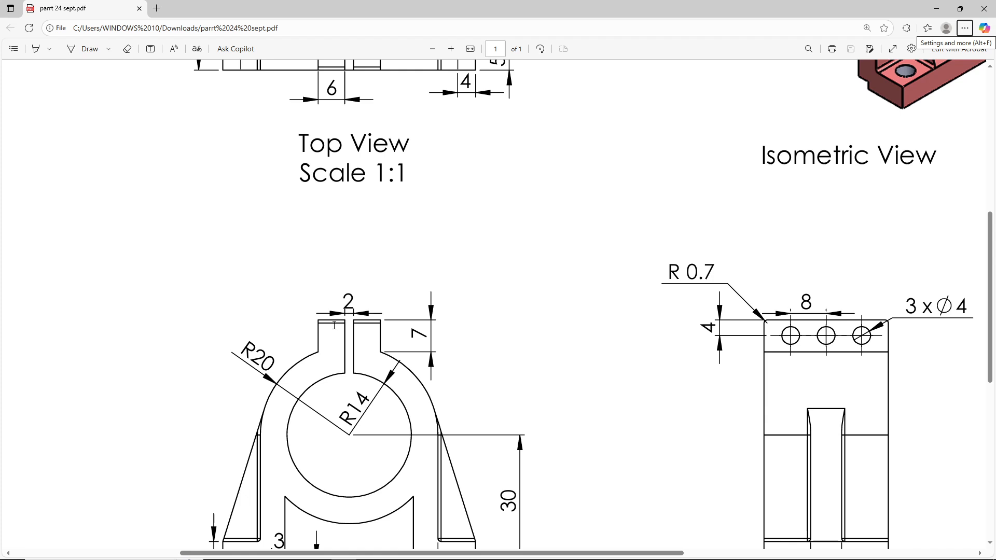
{"action": "scroll", "coordinate": [334, 325], "scroll_direction": "up", "scroll_amount": 2}
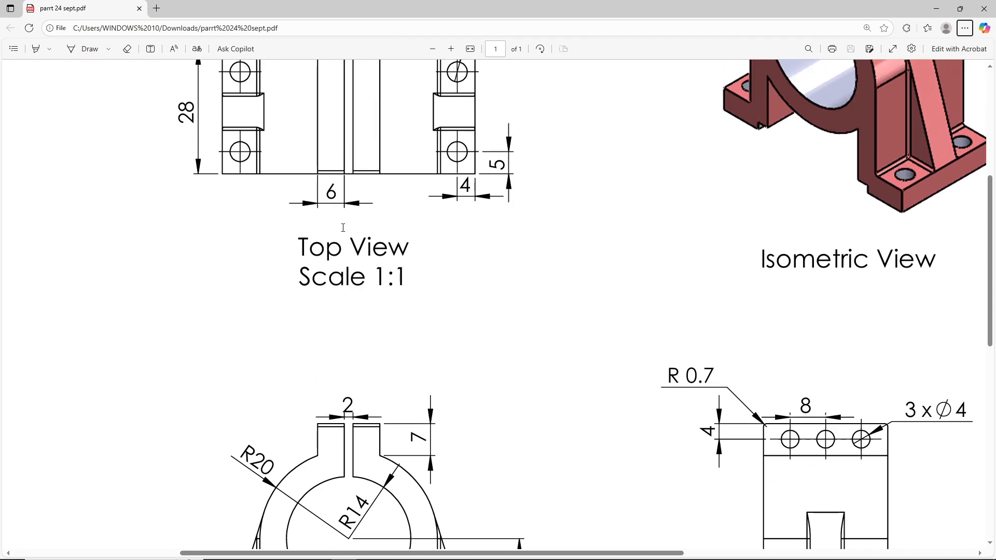
{"action": "scroll", "coordinate": [342, 228], "scroll_direction": "up", "scroll_amount": 2}
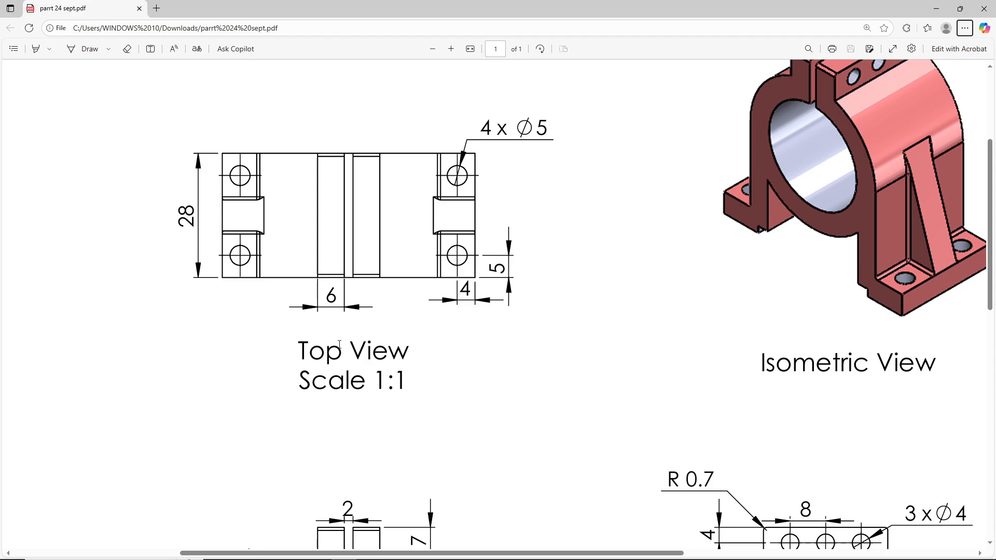
{"action": "scroll", "coordinate": [339, 344], "scroll_direction": "down", "scroll_amount": 4}
{"action": "scroll", "coordinate": [339, 344], "scroll_direction": "up", "scroll_amount": 2}
{"action": "key", "text": "alt+Tab"}
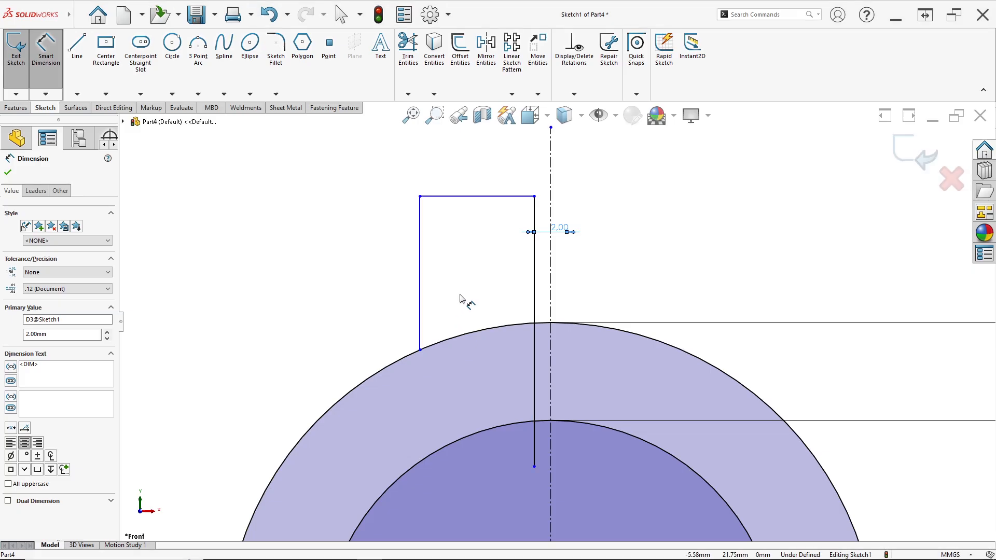
{"action": "left_click", "coordinate": [482, 196]}
{"action": "left_click", "coordinate": [480, 169]}
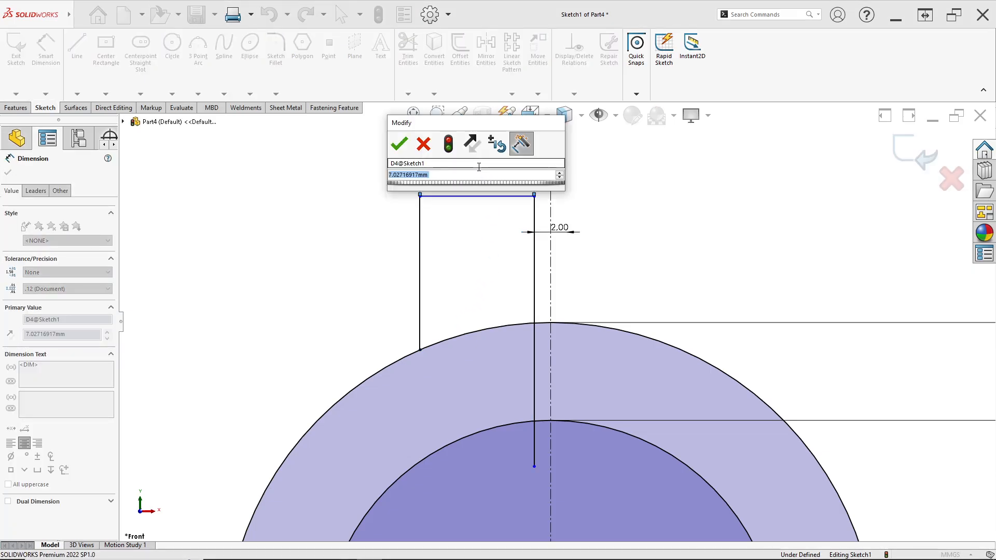
{"action": "type", "text": "4"}
{"action": "key", "text": "Return"}
Check the lug height in the PDF front view and dimension the left lug's outer vertical line as 7 mm.
{"action": "key", "text": "alt+Tab"}
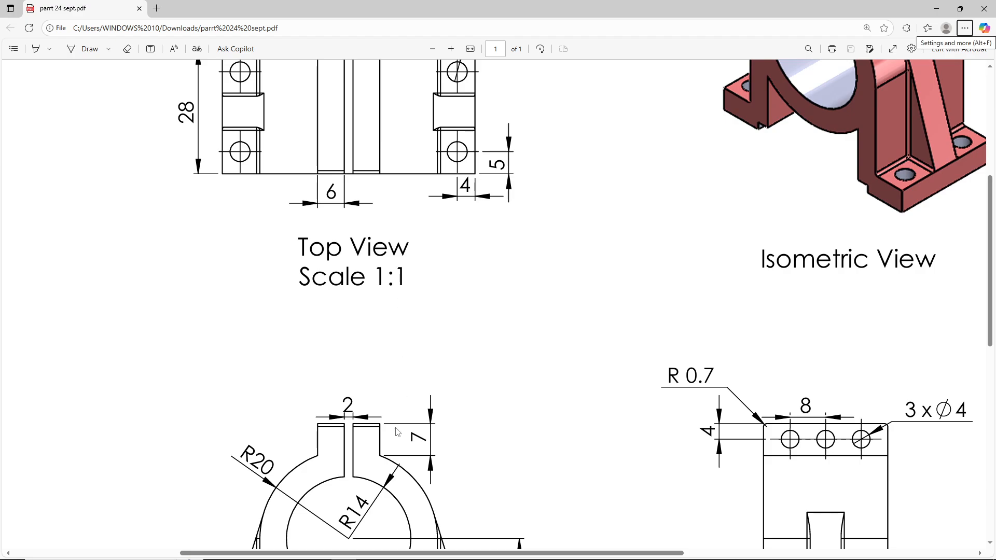
{"action": "key", "text": "alt+Tab"}
{"action": "left_click", "coordinate": [436, 316]}
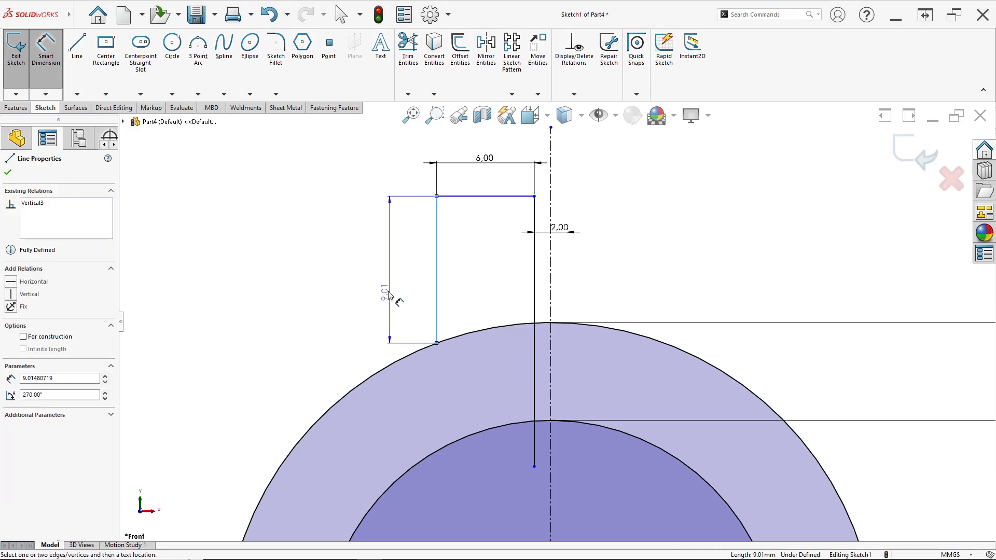
{"action": "left_click", "coordinate": [378, 293]}
{"action": "type", "text": "7.00mm"}
{"action": "key", "text": "Return"}
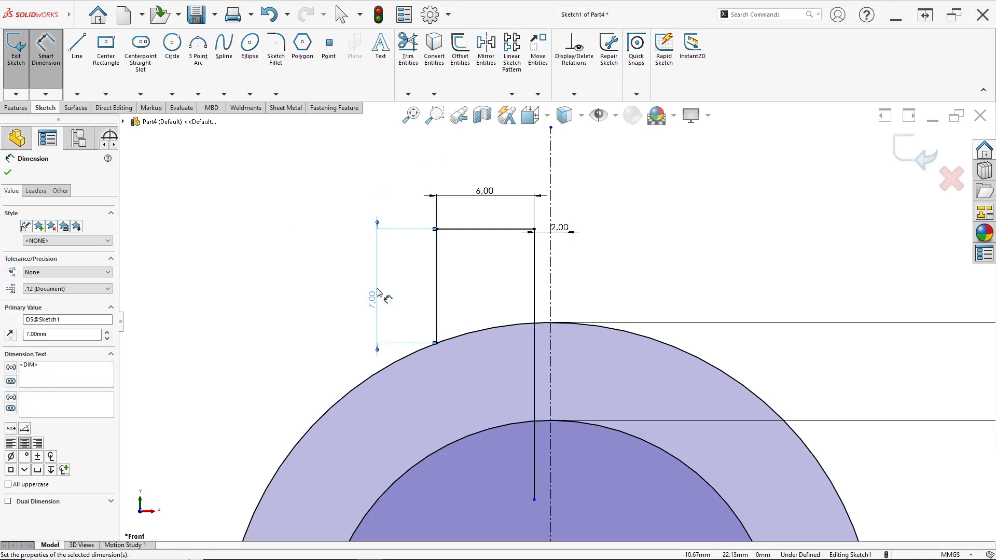
{"action": "key", "text": "alt+Tab"}
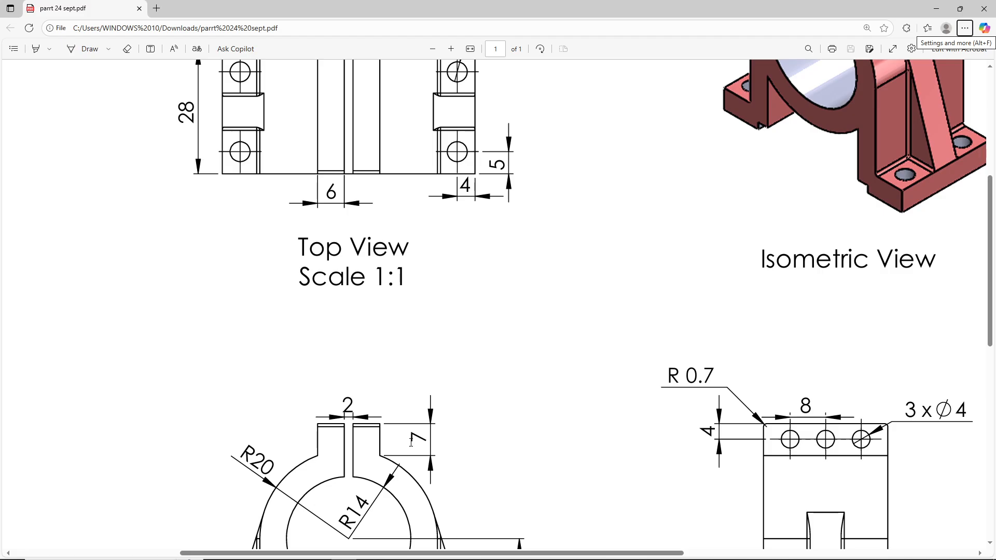
{"action": "key", "text": "alt+Tab"}
Power-trim the lug line's end inside the bore and both circles' arcs between the left lug and the centerline.
{"action": "scroll", "coordinate": [535, 288], "scroll_direction": "up", "scroll_amount": 1}
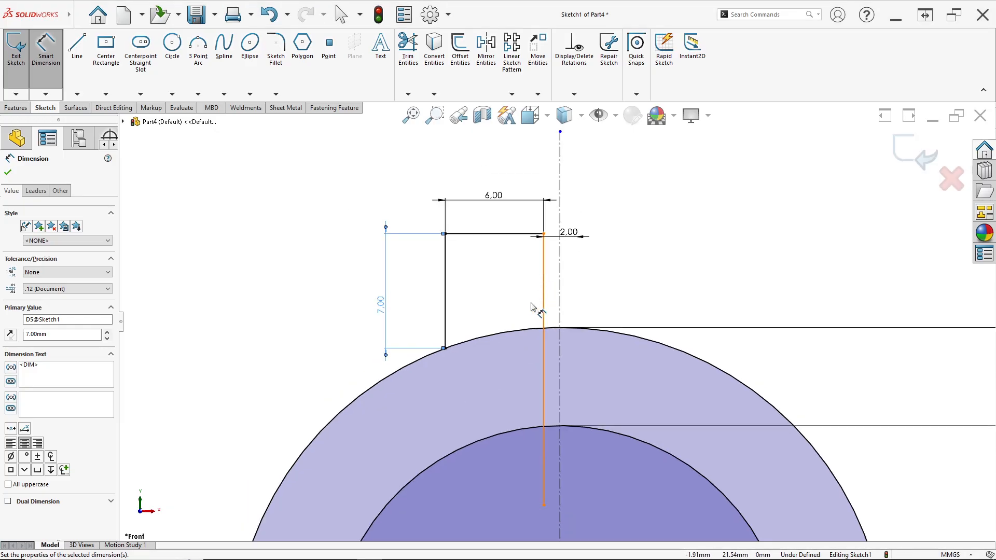
{"action": "scroll", "coordinate": [532, 301], "scroll_direction": "down", "scroll_amount": 1}
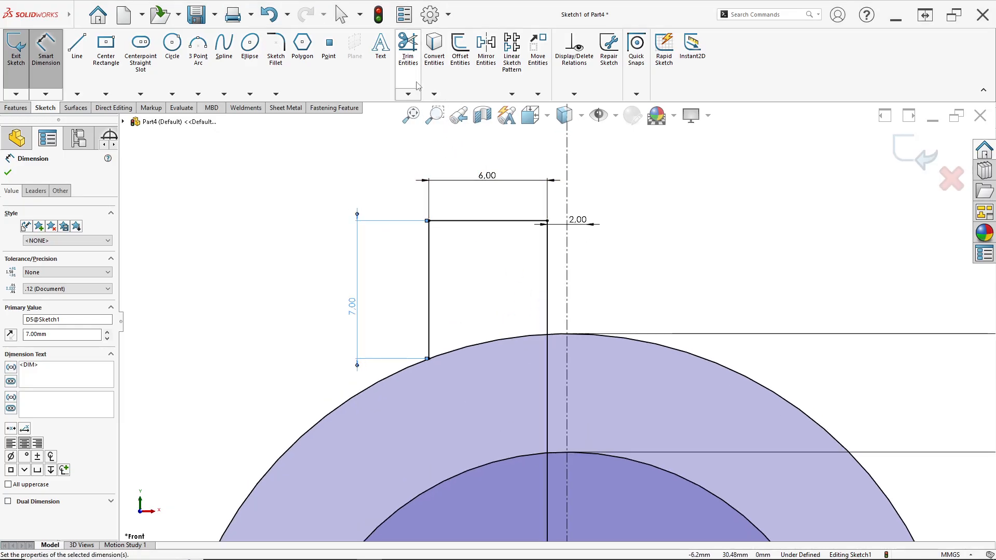
{"action": "scroll", "coordinate": [537, 368], "scroll_direction": "up", "scroll_amount": 1}
{"action": "scroll", "coordinate": [537, 430], "scroll_direction": "down", "scroll_amount": 1}
{"action": "left_click", "coordinate": [537, 431]}
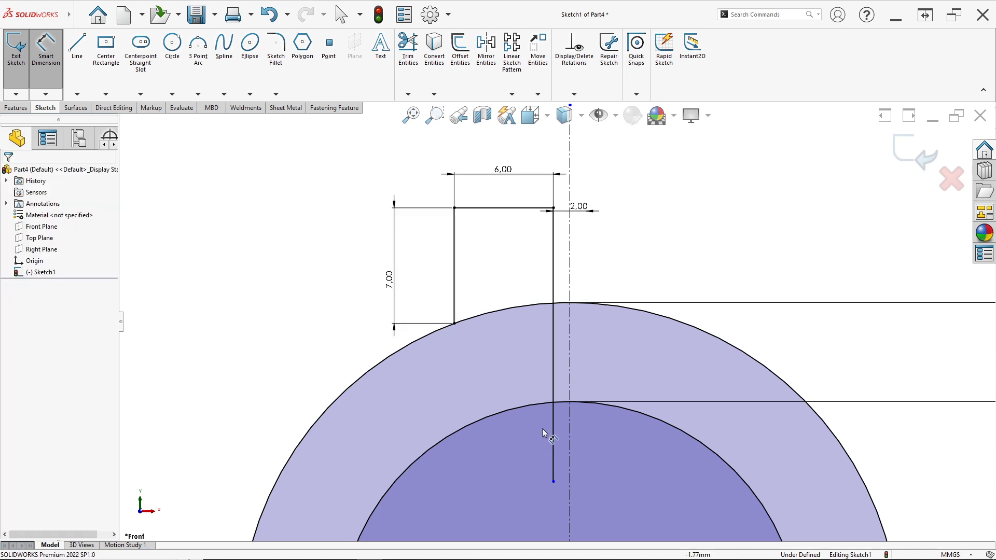
{"action": "left_click", "coordinate": [408, 47]}
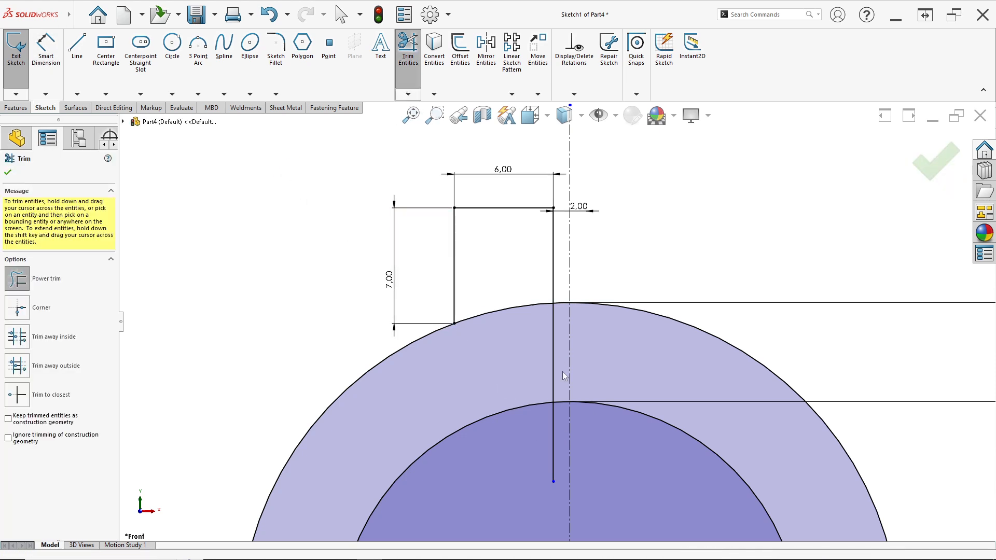
{"action": "scroll", "coordinate": [545, 418], "scroll_direction": "down", "scroll_amount": 2}
{"action": "left_click_drag", "start_coordinate": [557, 413], "coordinate": [570, 217]}
{"action": "scroll", "coordinate": [519, 217], "scroll_direction": "up", "scroll_amount": 5}
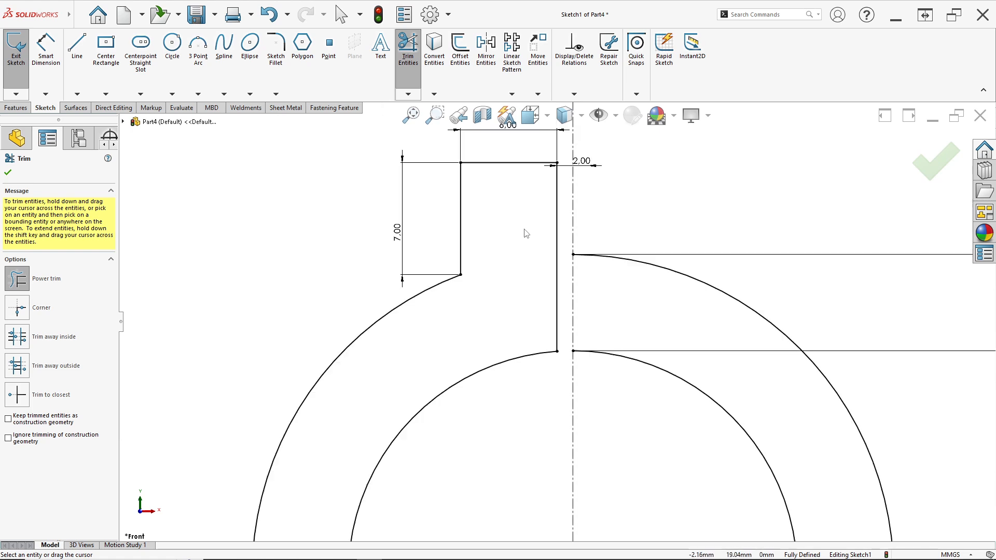
Mirror the left lug's three lines about the vertical centerline to form the right lug.
{"action": "left_click", "coordinate": [493, 83]}
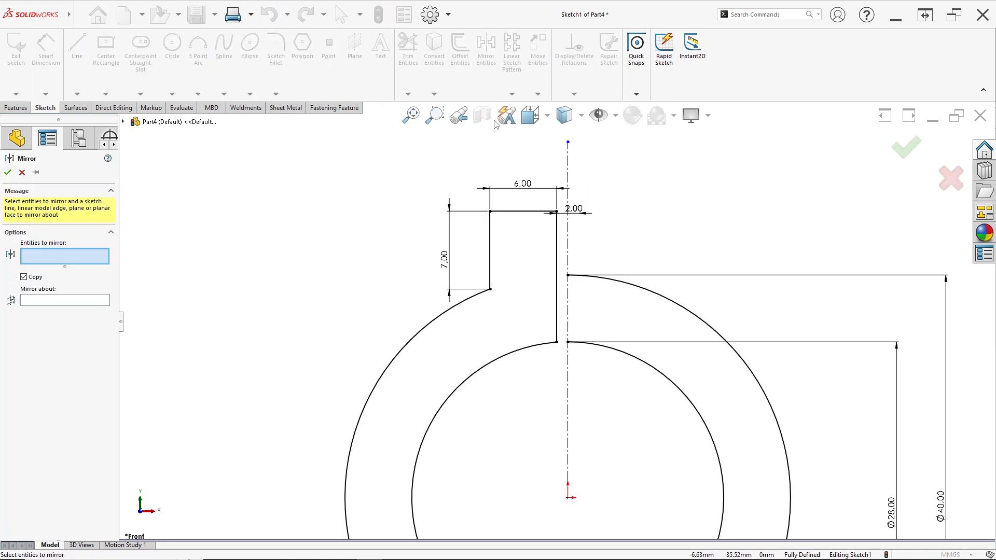
{"action": "left_click", "coordinate": [519, 211]}
{"action": "left_click", "coordinate": [490, 240]}
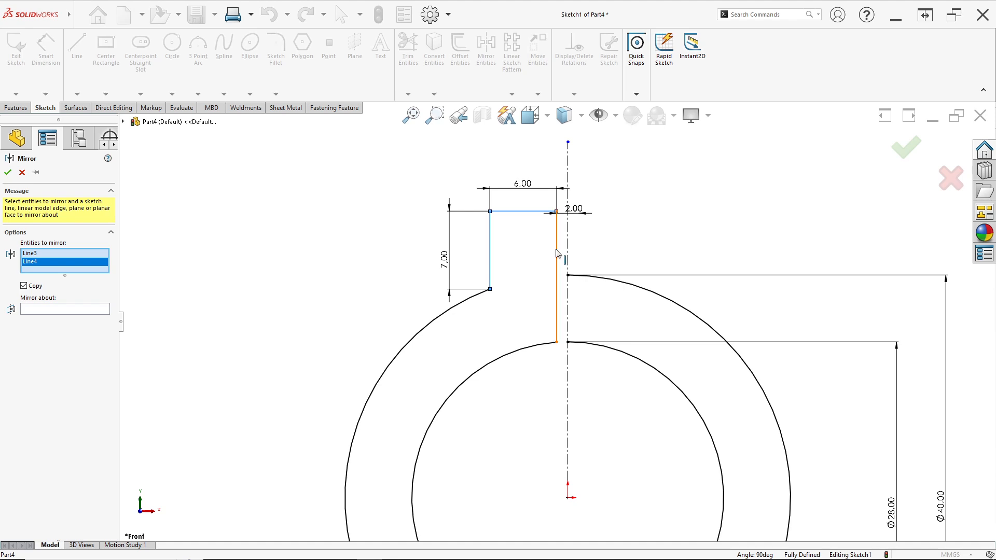
{"action": "left_click", "coordinate": [557, 257]}
{"action": "left_click", "coordinate": [81, 317]}
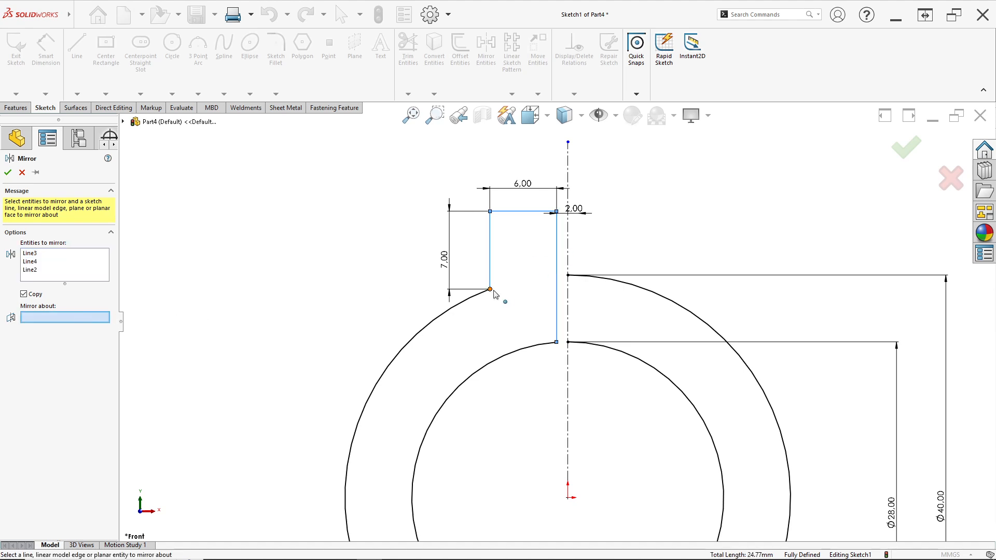
{"action": "left_click", "coordinate": [569, 293]}
{"action": "scroll", "coordinate": [578, 285], "scroll_direction": "down", "scroll_amount": 3}
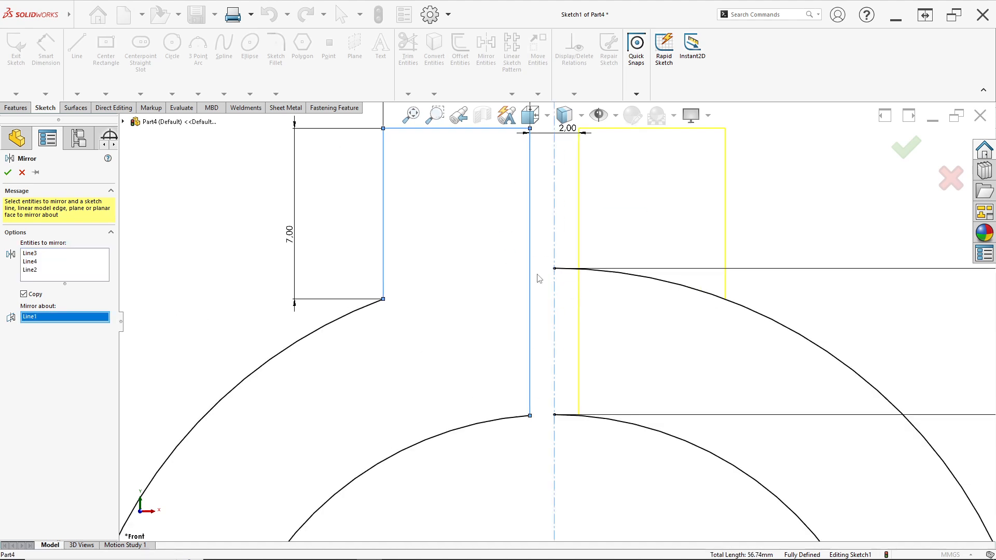
{"action": "left_click", "coordinate": [8, 172]}
Trim the leftover inner and outer arcs inside the slot and the outer arc crossing the right lug.
{"action": "left_click", "coordinate": [408, 83]}
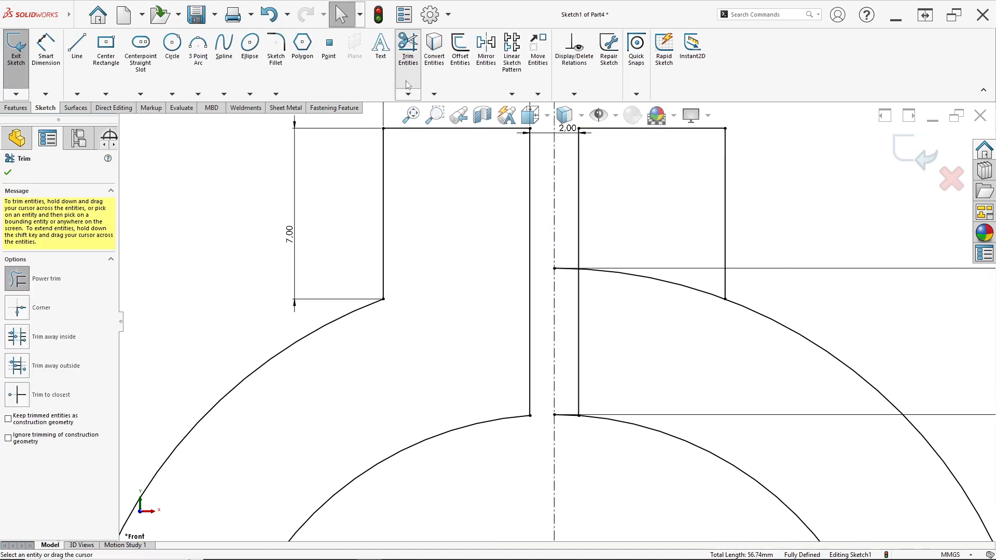
{"action": "left_click_drag", "start_coordinate": [565, 258], "coordinate": [567, 280]}
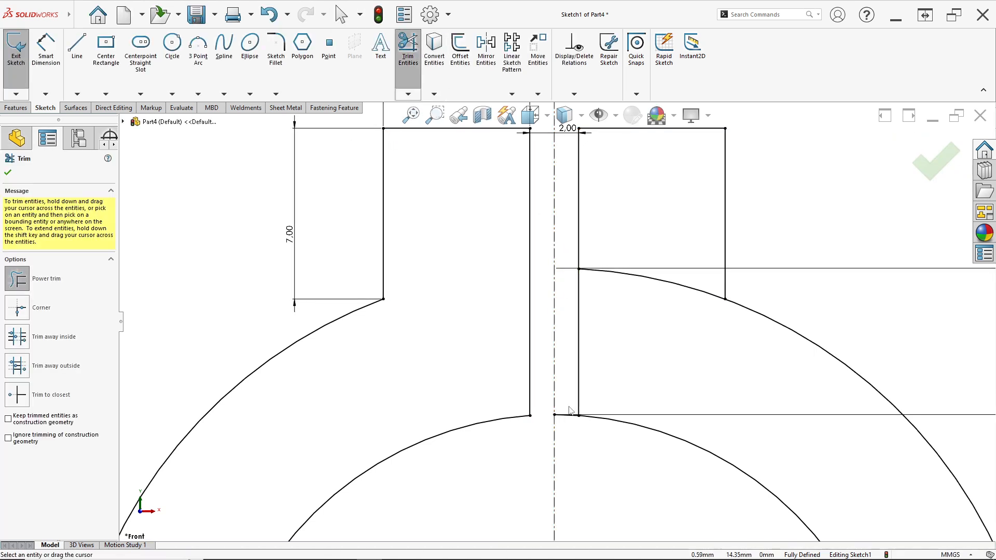
{"action": "left_click_drag", "start_coordinate": [570, 410], "coordinate": [569, 429]}
{"action": "left_click_drag", "start_coordinate": [629, 257], "coordinate": [632, 298]}
{"action": "scroll", "coordinate": [624, 288], "scroll_direction": "up", "scroll_amount": 2}
{"action": "scroll", "coordinate": [592, 310], "scroll_direction": "down", "scroll_amount": 3}
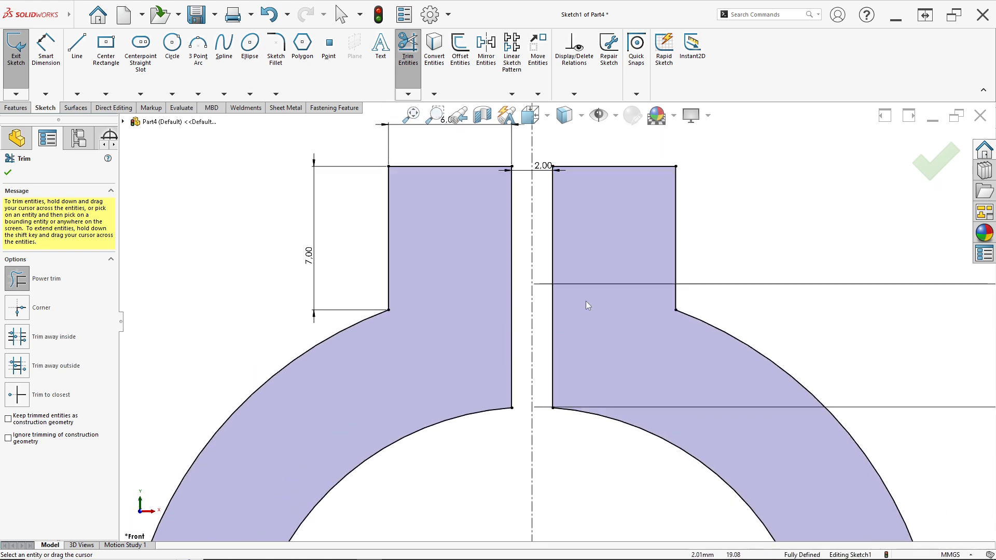
{"action": "left_click", "coordinate": [9, 173]}
{"action": "scroll", "coordinate": [535, 311], "scroll_direction": "up", "scroll_amount": 2}
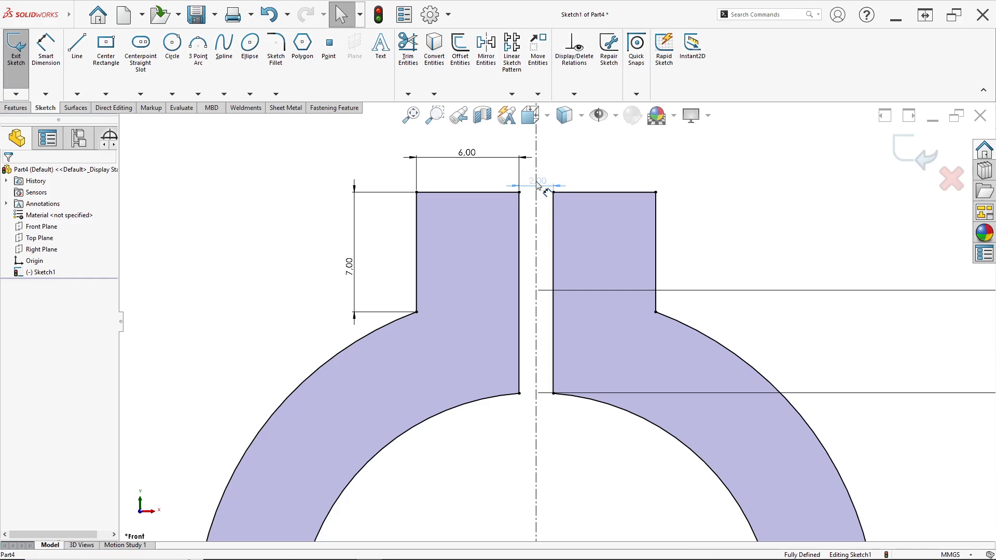
Examine the mounting foot's shape and dimensions in the PDF front view and compare them with the sketched ring.
{"action": "key", "text": "alt+Tab"}
{"action": "scroll", "coordinate": [400, 378], "scroll_direction": "down", "scroll_amount": 2}
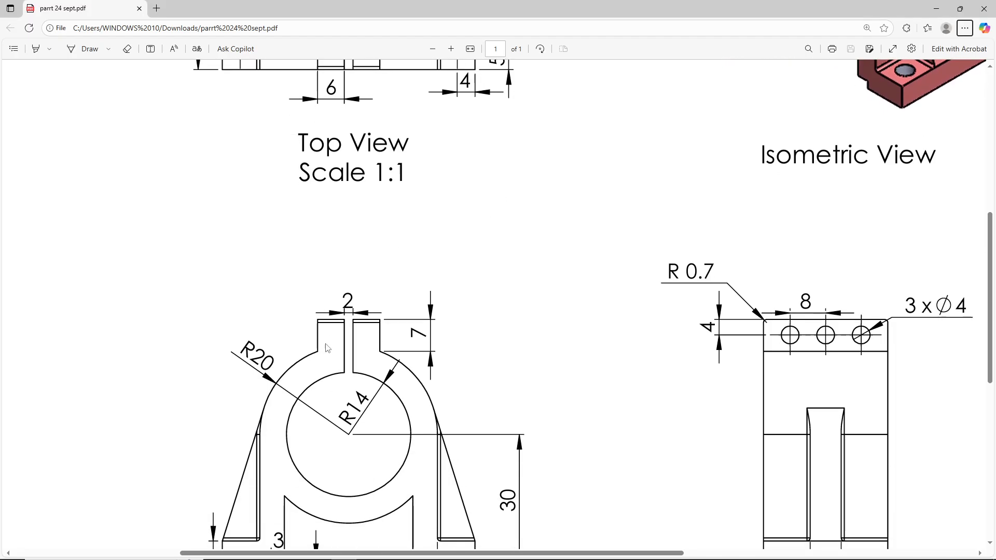
{"action": "scroll", "coordinate": [327, 348], "scroll_direction": "down", "scroll_amount": 2}
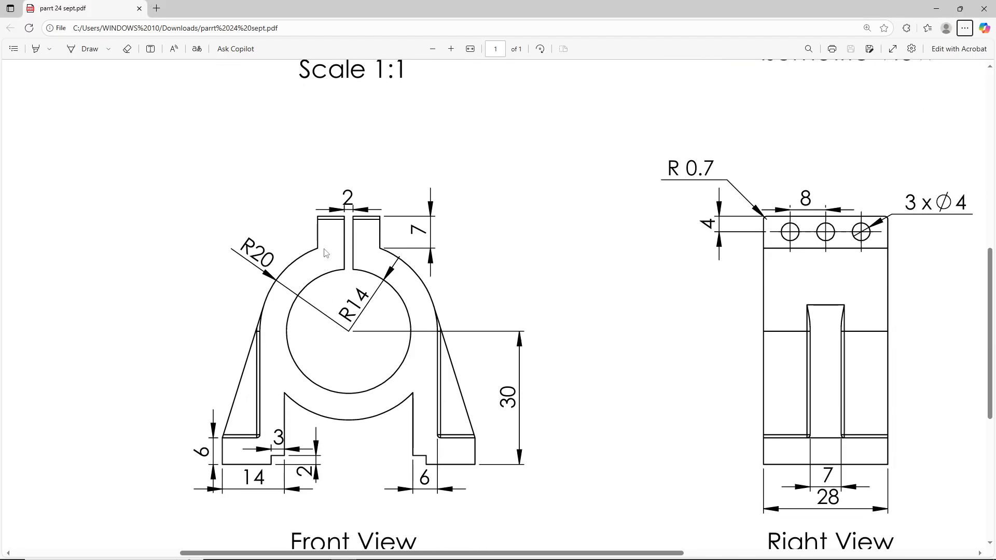
{"action": "scroll", "coordinate": [325, 253], "scroll_direction": "down", "scroll_amount": 3}
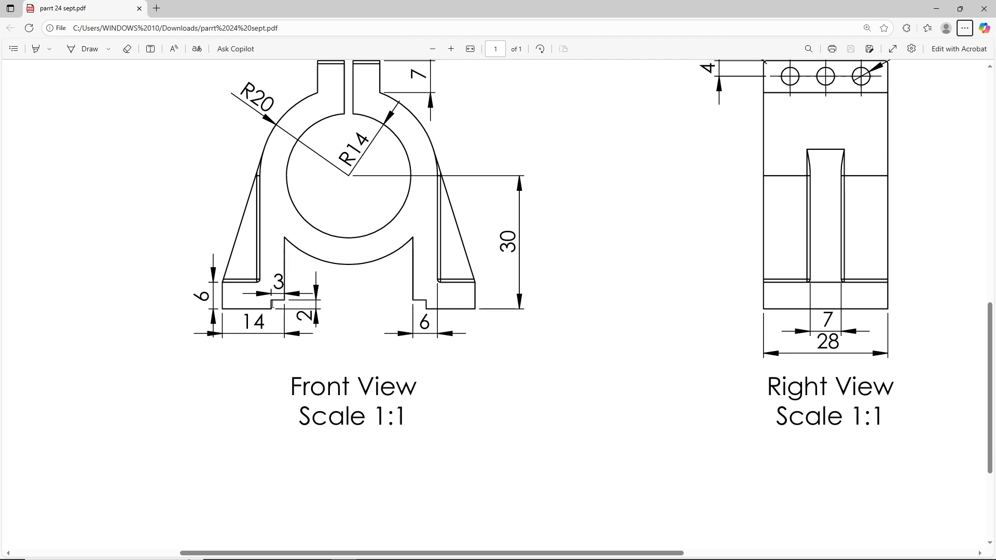
{"action": "key", "text": "alt+Tab"}
{"action": "scroll", "coordinate": [471, 341], "scroll_direction": "up", "scroll_amount": 2}
{"action": "scroll", "coordinate": [476, 346], "scroll_direction": "down", "scroll_amount": 2}
{"action": "scroll", "coordinate": [487, 360], "scroll_direction": "up", "scroll_amount": 3}
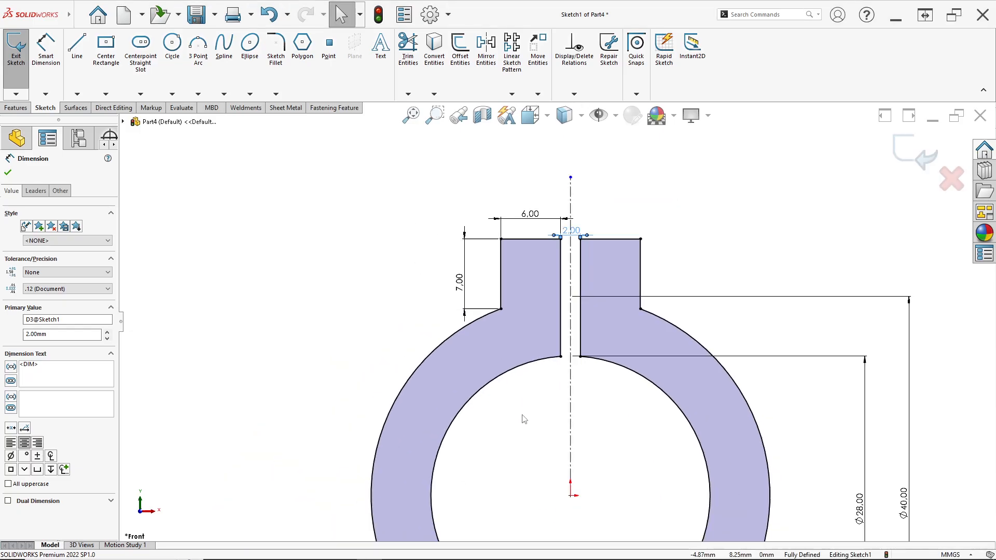
{"action": "scroll", "coordinate": [520, 458], "scroll_direction": "up", "scroll_amount": 5}
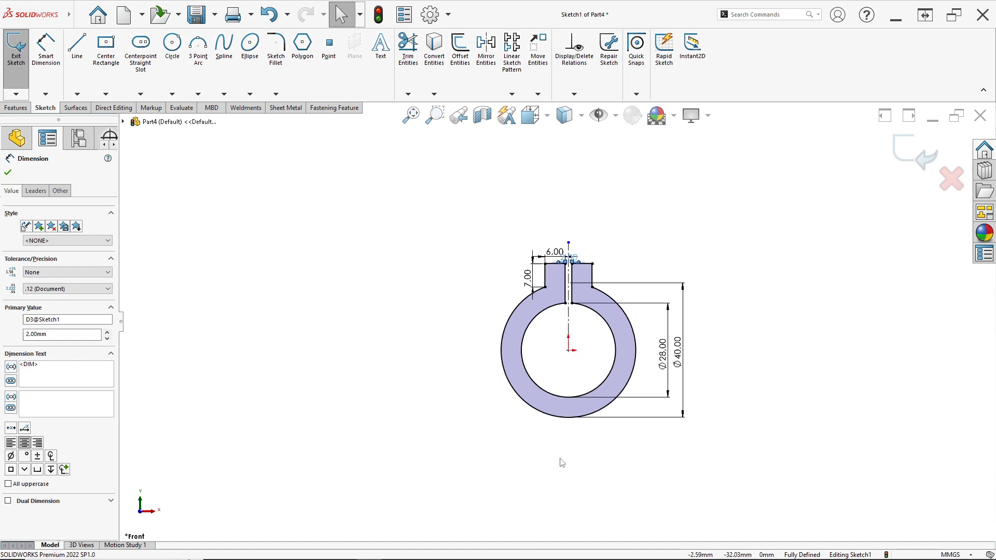
{"action": "scroll", "coordinate": [562, 463], "scroll_direction": "down", "scroll_amount": 4}
Sketch the left foot as connected lines from the ring's left quadrant: leg about 26 mm, foot edge about 8 mm, inner notch, ending on the outer circle.
{"action": "key", "text": "l"}
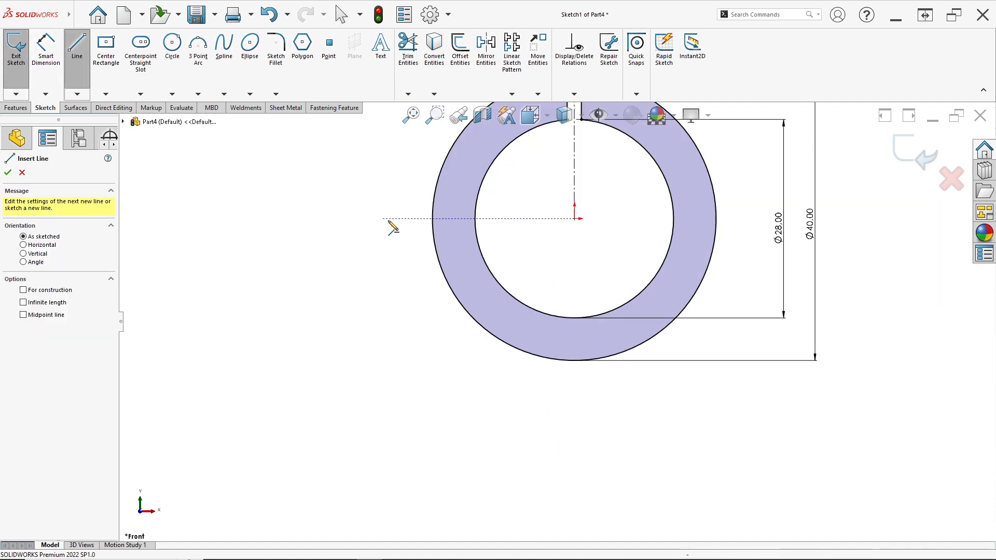
{"action": "left_click", "coordinate": [434, 230]}
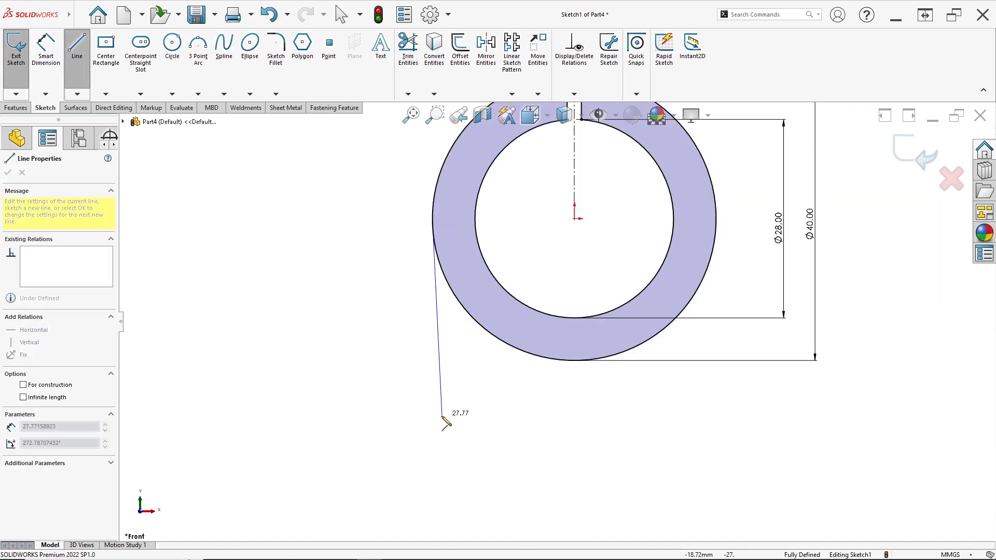
{"action": "left_click", "coordinate": [432, 404]}
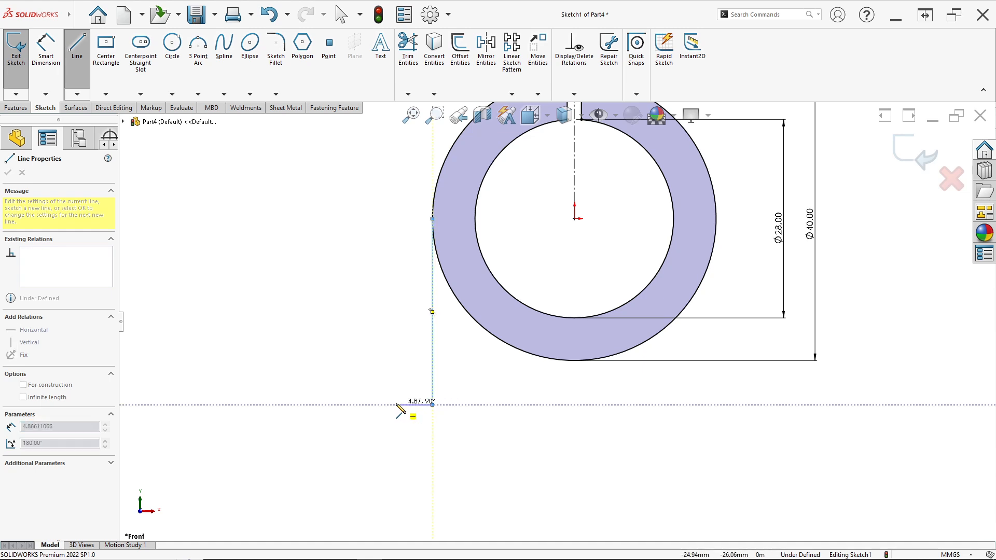
{"action": "left_click", "coordinate": [353, 404]}
{"action": "left_click", "coordinate": [354, 459]}
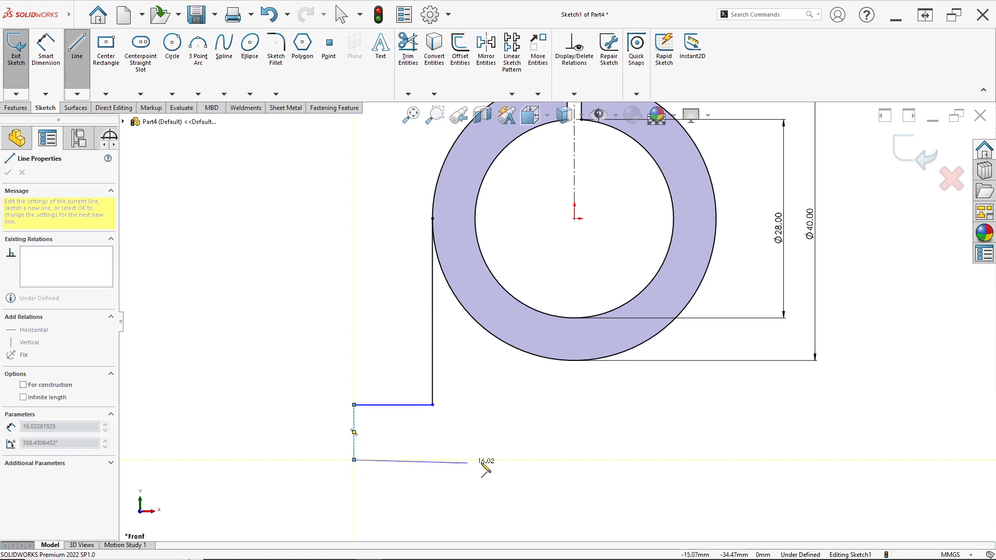
{"action": "left_click", "coordinate": [453, 459]}
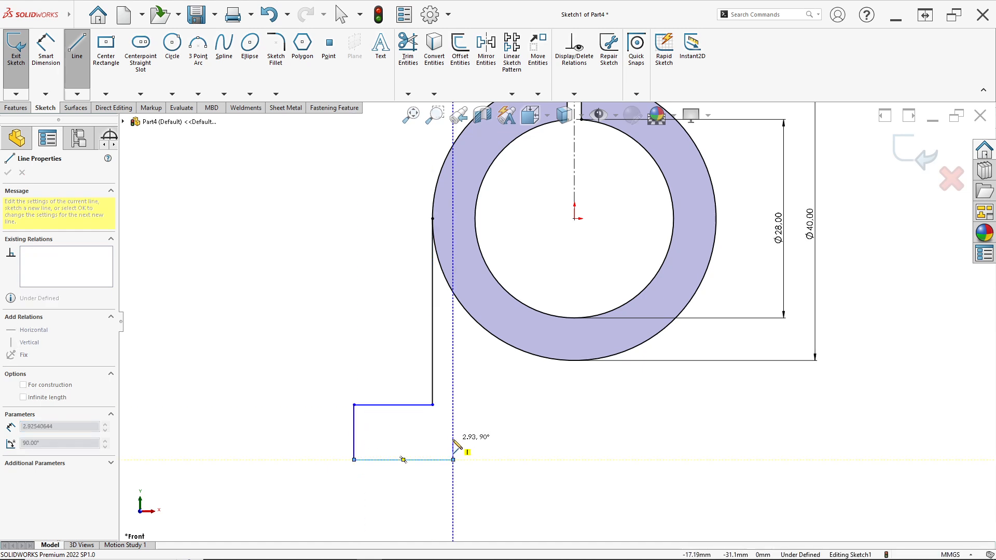
{"action": "left_click", "coordinate": [453, 440]}
{"action": "left_click", "coordinate": [475, 440]}
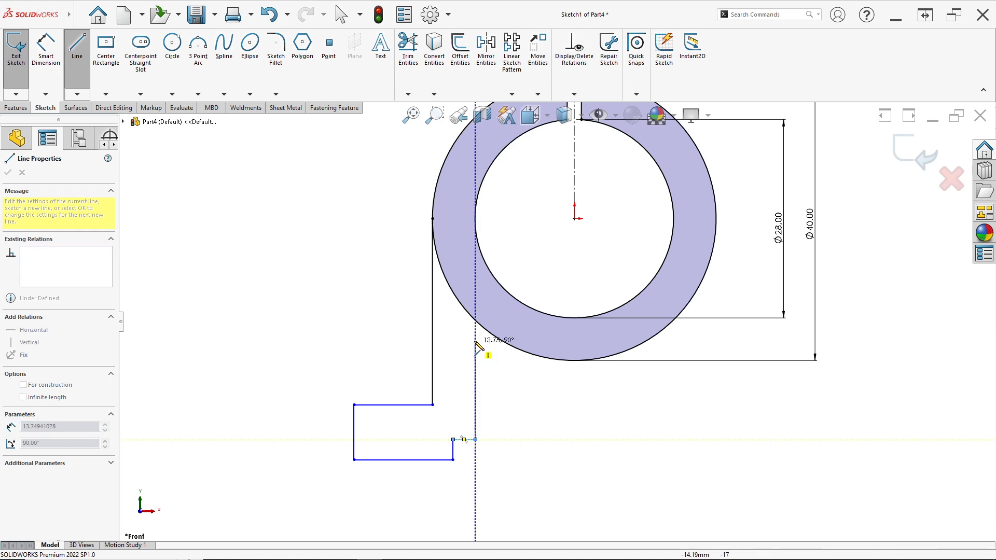
{"action": "left_click", "coordinate": [475, 321]}
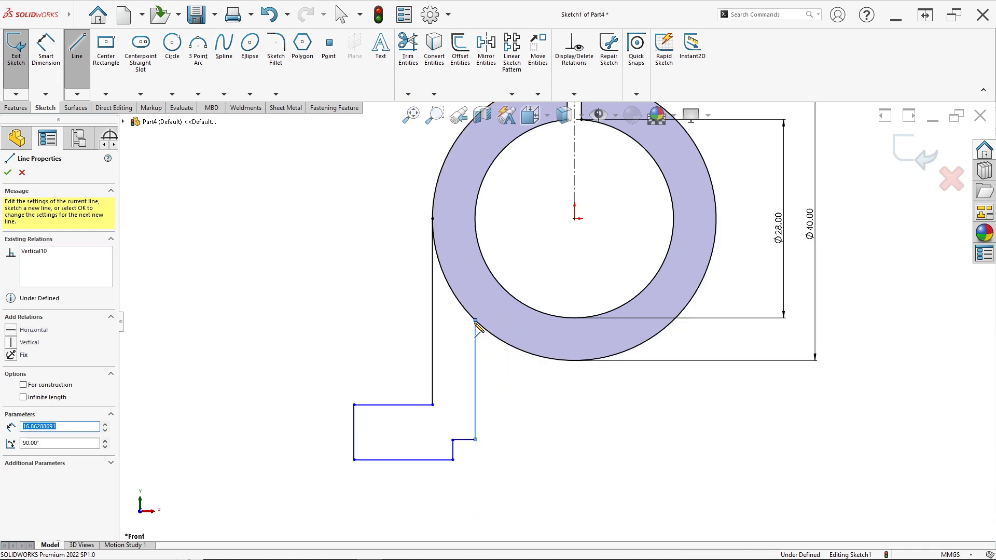
{"action": "key", "text": "Escape"}
Check the leg width in the PDF drawing and dimension the distance between the left leg's two vertical lines as 6 mm.
{"action": "key", "text": "alt+Tab"}
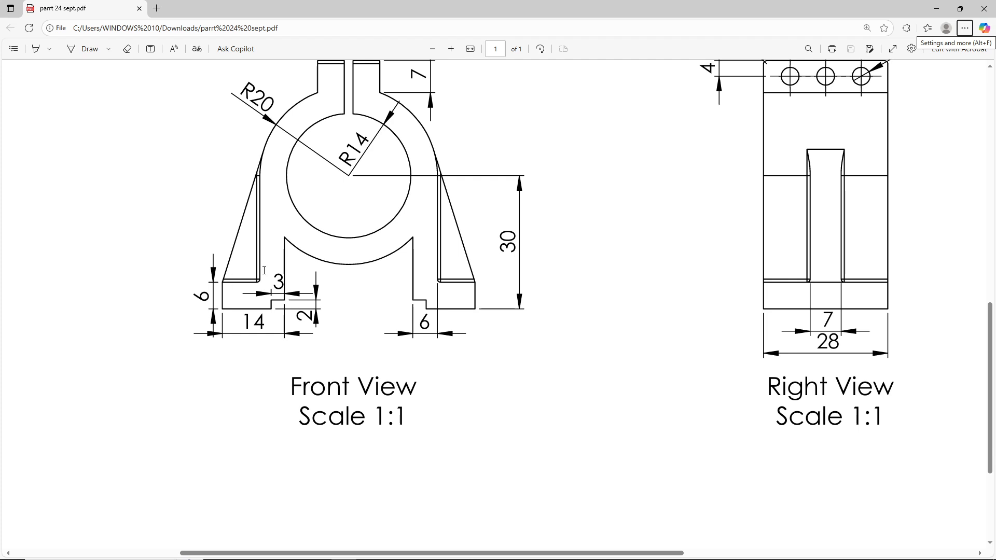
{"action": "key", "text": "alt+Tab"}
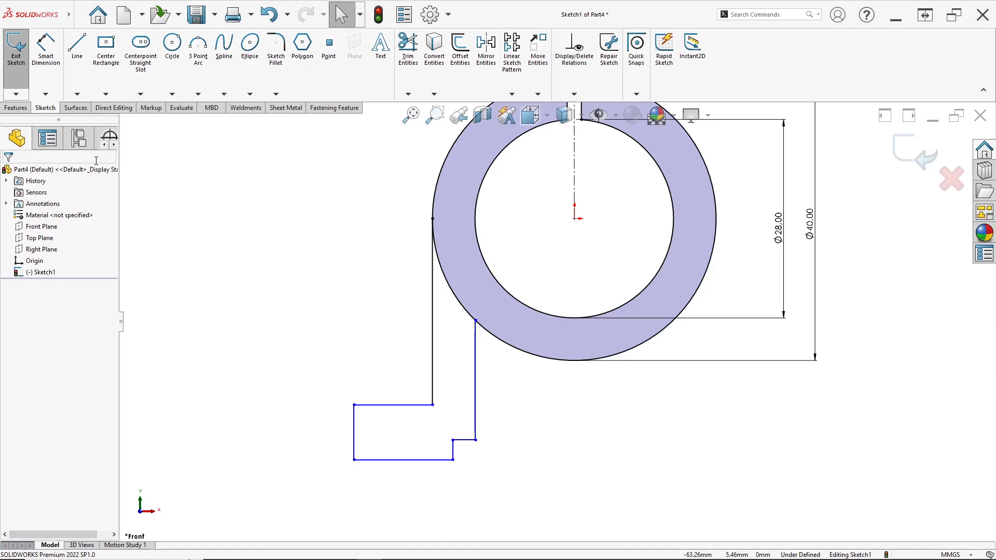
{"action": "left_click", "coordinate": [46, 49]}
{"action": "left_click", "coordinate": [433, 380]}
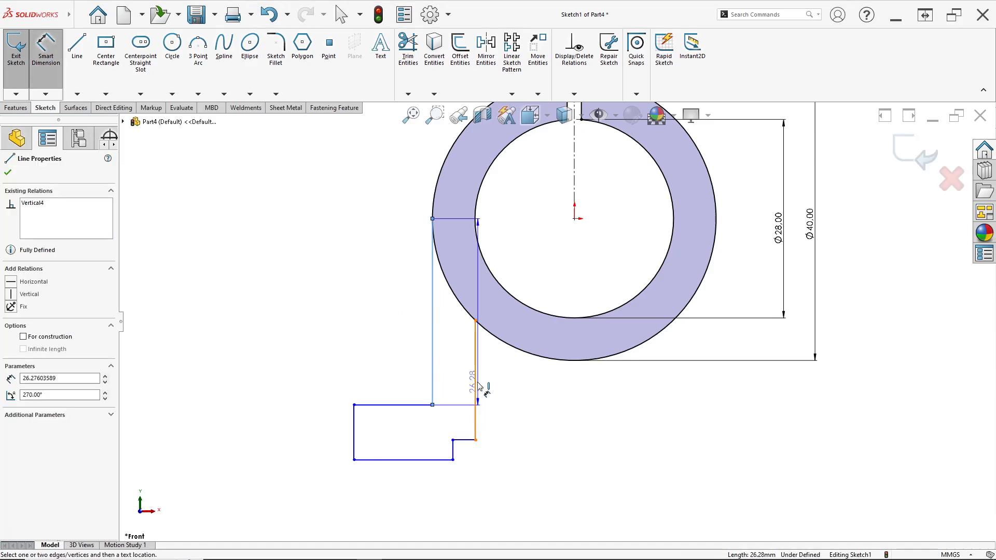
{"action": "left_click", "coordinate": [474, 386]}
{"action": "left_click", "coordinate": [469, 374]}
{"action": "type", "text": "6.03102834mm"}
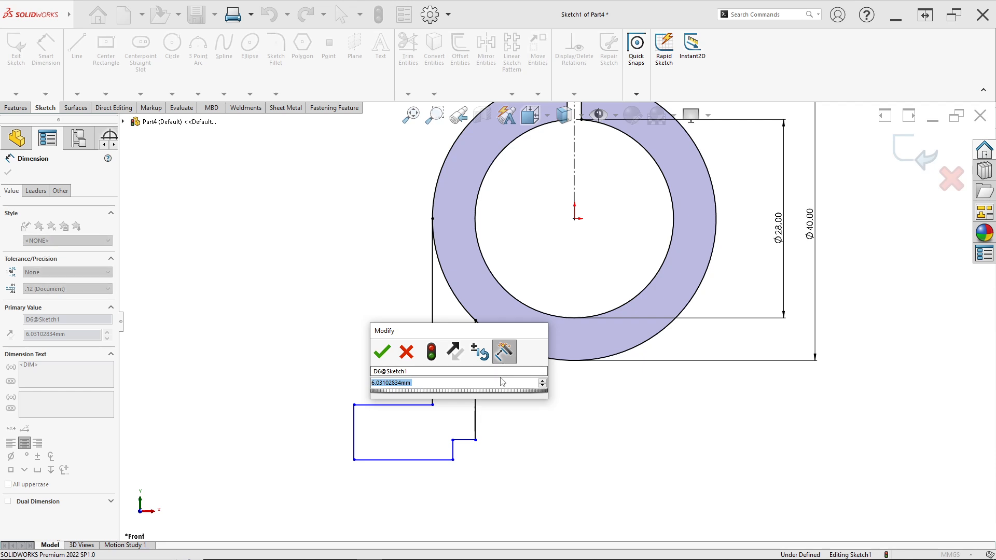
{"action": "key", "text": "Return"}
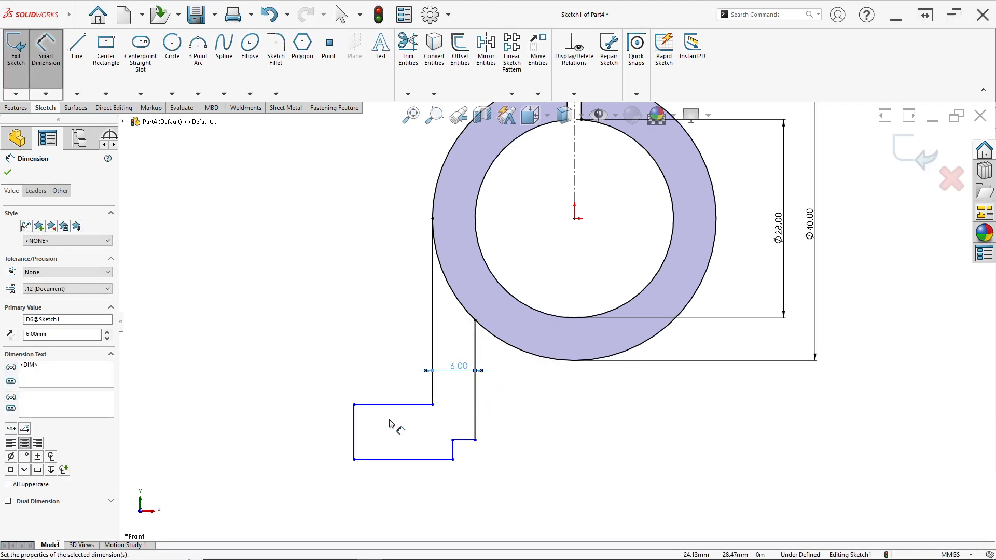
Dimension the height of the left foot's outer vertical edge as 6 mm.
{"action": "left_click", "coordinate": [354, 431]}
{"action": "left_click", "coordinate": [337, 432]}
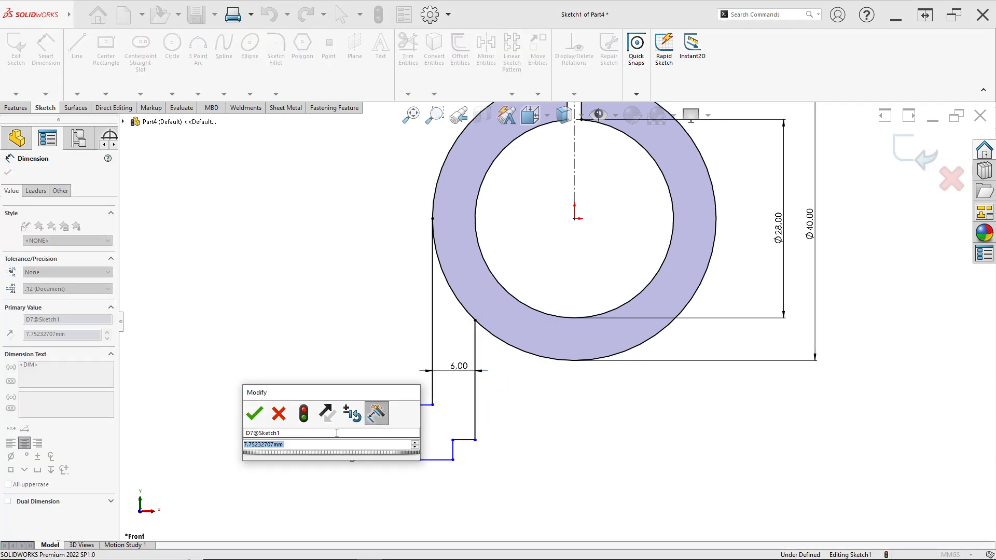
{"action": "type", "text": "6"}
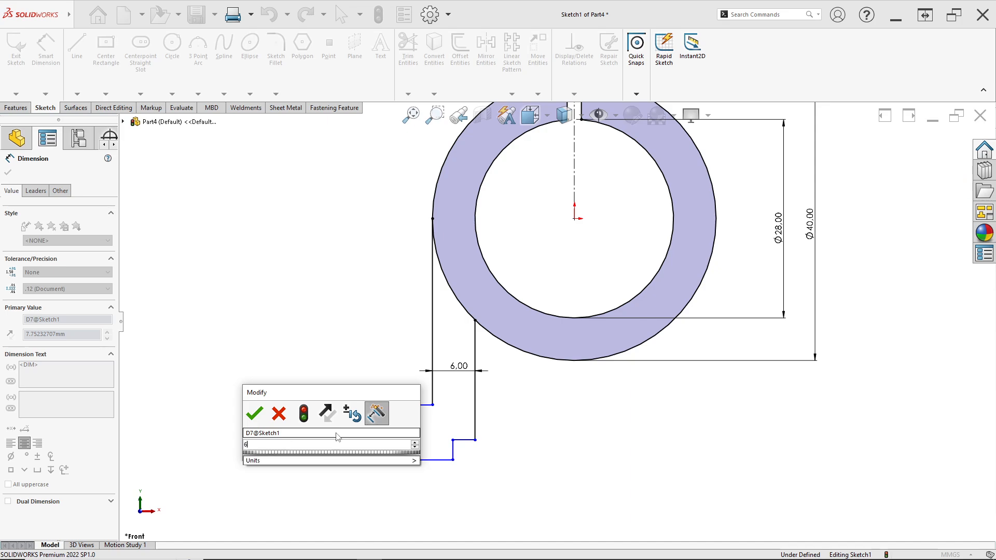
{"action": "key", "text": "Return"}
Dimension the foot's overall width from its outer edge to the leg's inner line as 14 mm.
{"action": "key", "text": "alt+Tab"}
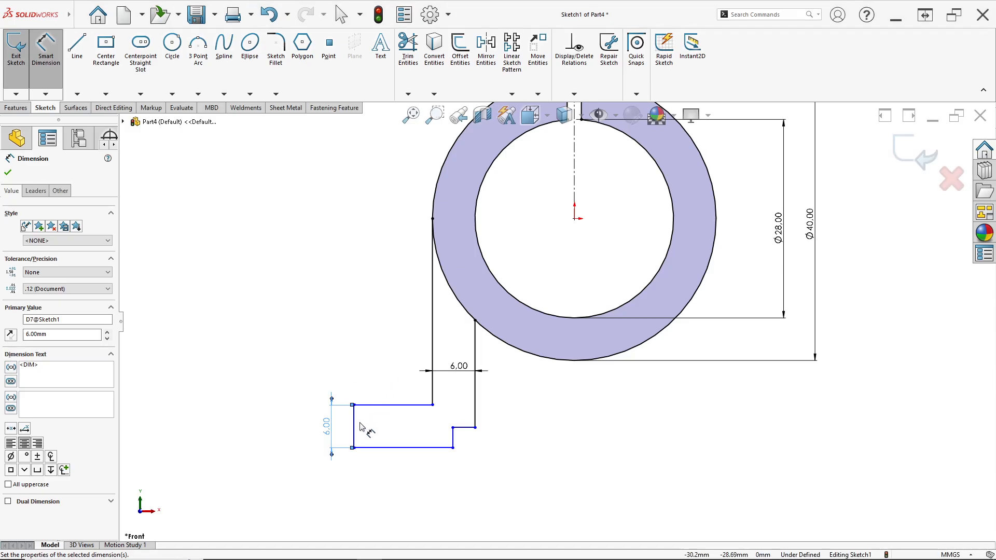
{"action": "left_click", "coordinate": [354, 426]}
{"action": "left_click", "coordinate": [474, 411]}
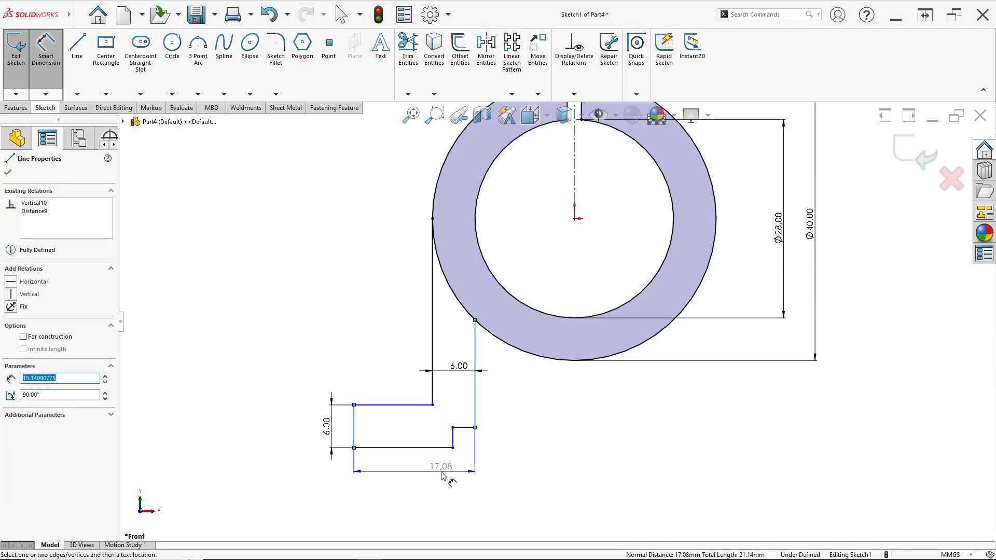
{"action": "left_click", "coordinate": [441, 461]}
{"action": "type", "text": "14"}
{"action": "key", "text": "Return"}
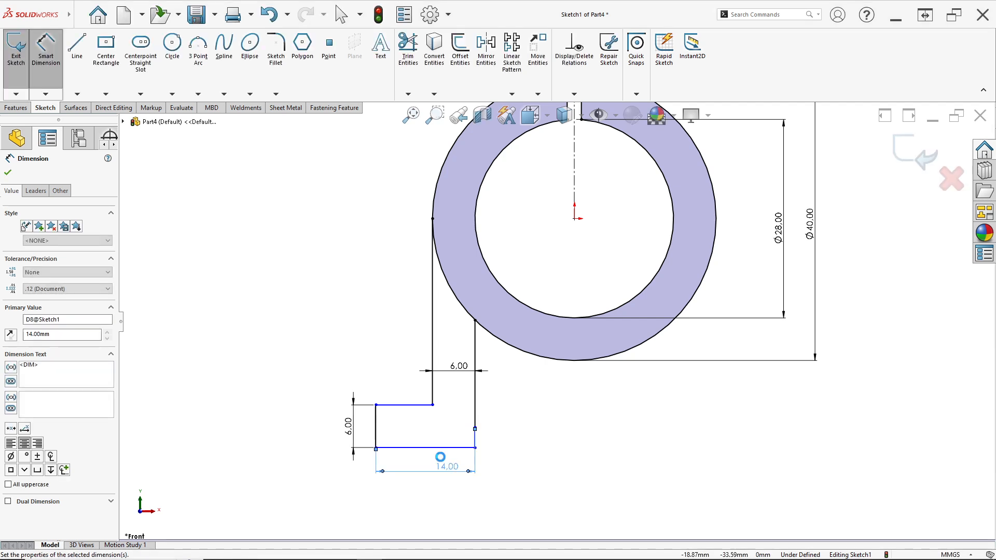
Pull the foot's bottom inner corner away from the leg's inner line to re-form the notch about 2.6 mm wide and 1.8 mm high.
{"action": "key", "text": "Escape"}
{"action": "scroll", "coordinate": [463, 444], "scroll_direction": "down", "scroll_amount": 5}
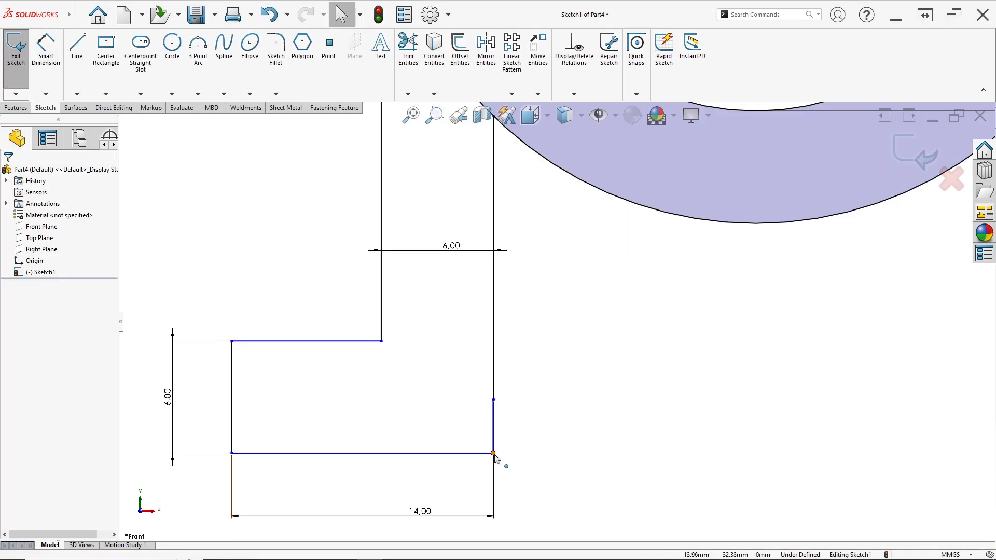
{"action": "left_click", "coordinate": [470, 447]}
{"action": "left_click_drag", "start_coordinate": [484, 451], "coordinate": [445, 434]}
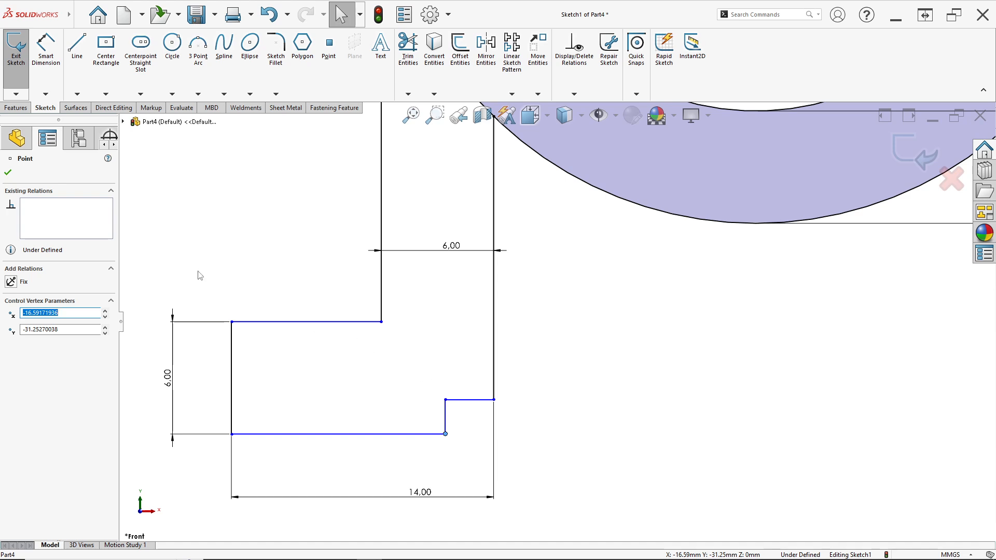
Dimension the foot's notch as 3 mm wide and 2 mm high, checking the sizes in the PDF front view.
{"action": "left_click", "coordinate": [45, 75]}
{"action": "left_click", "coordinate": [470, 400]}
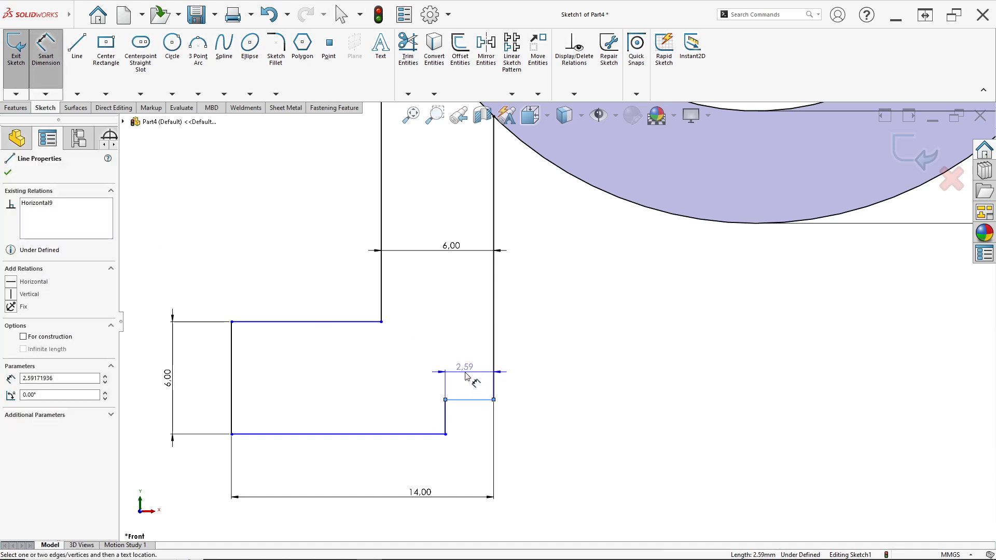
{"action": "key", "text": "alt+Tab"}
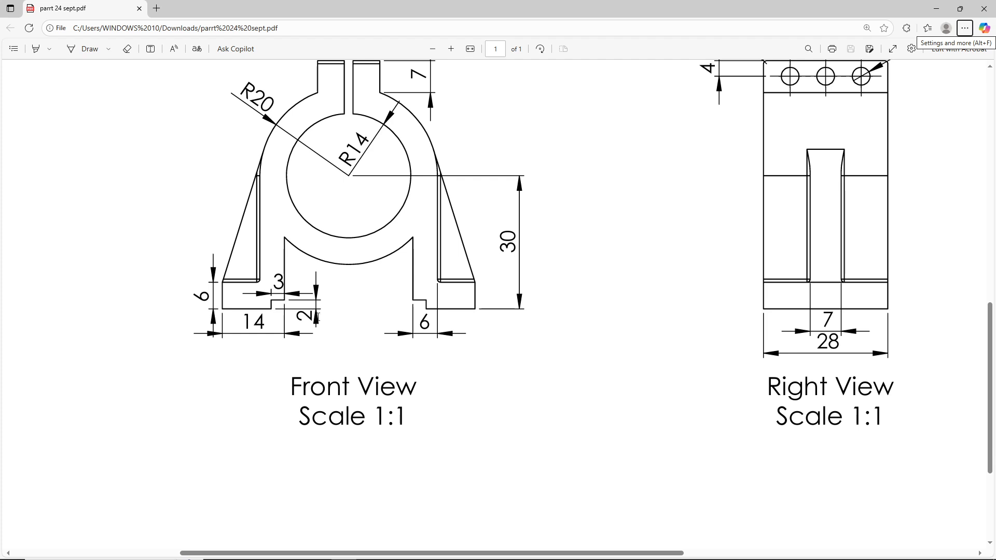
{"action": "key", "text": "alt+Tab"}
{"action": "key", "text": "Return"}
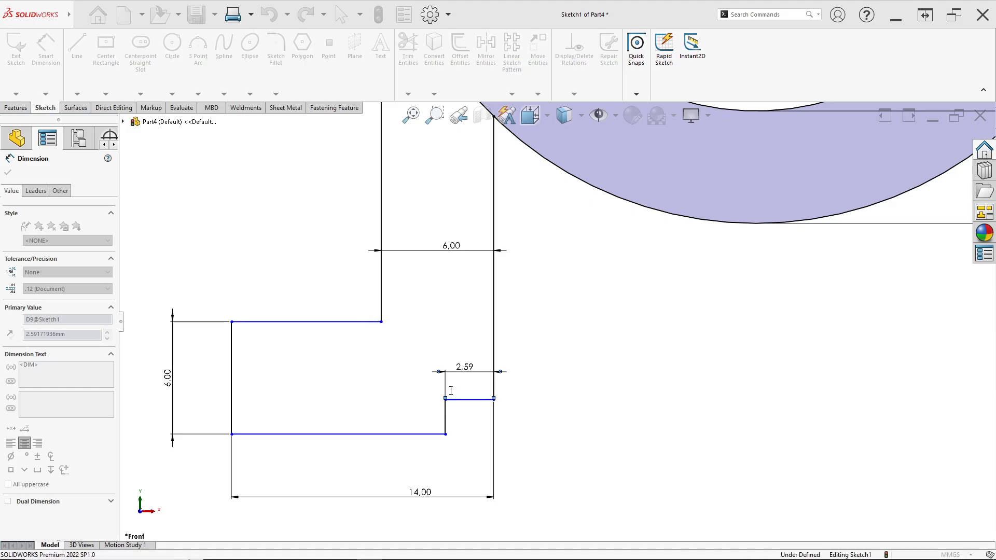
{"action": "left_click", "coordinate": [437, 414]}
{"action": "left_click", "coordinate": [423, 422]}
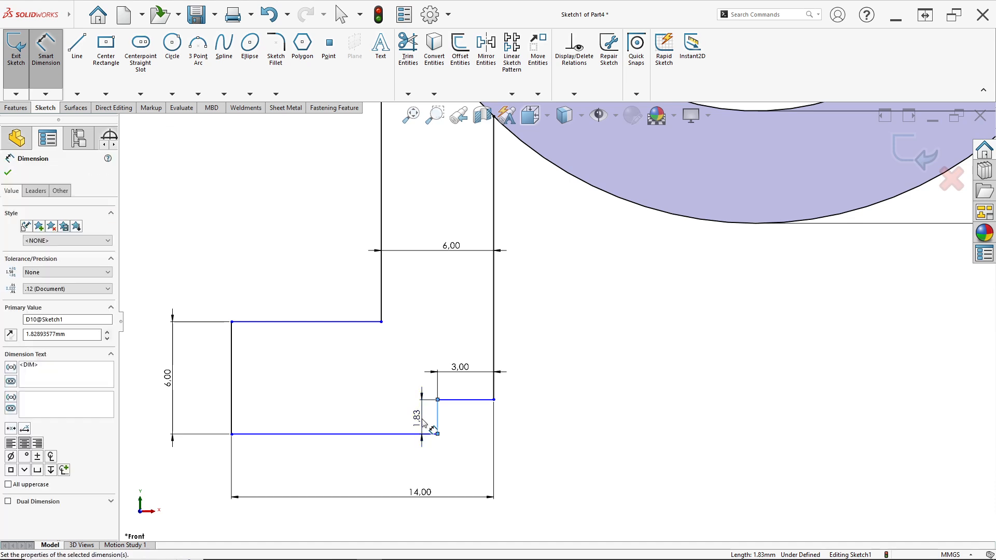
{"action": "type", "text": "2"}
{"action": "key", "text": "Return"}
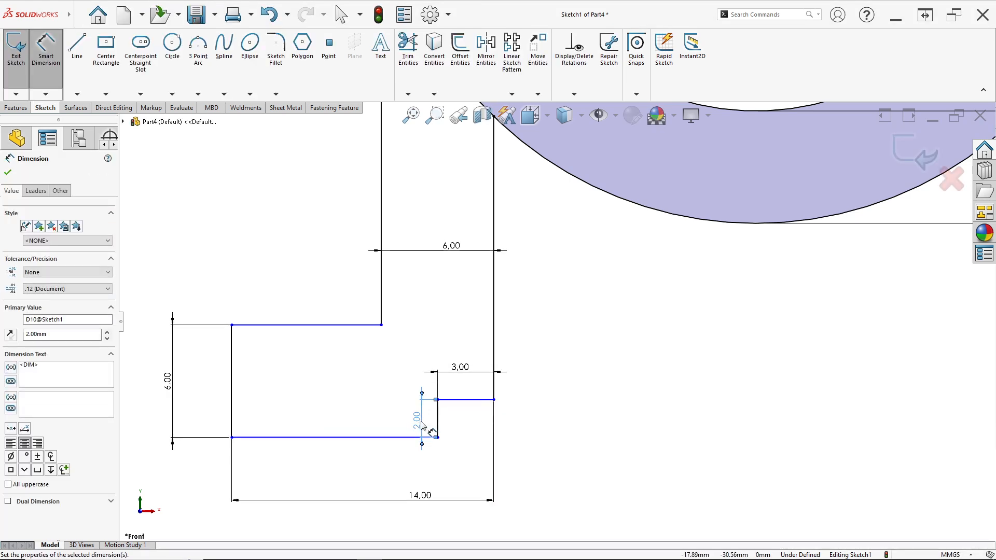
Check the base-to-center height in the PDF and dimension the vertical distance from the foot's bottom edge to the origin as 50 mm.
{"action": "scroll", "coordinate": [426, 415], "scroll_direction": "up", "scroll_amount": 1}
{"action": "scroll", "coordinate": [440, 398], "scroll_direction": "up", "scroll_amount": 4}
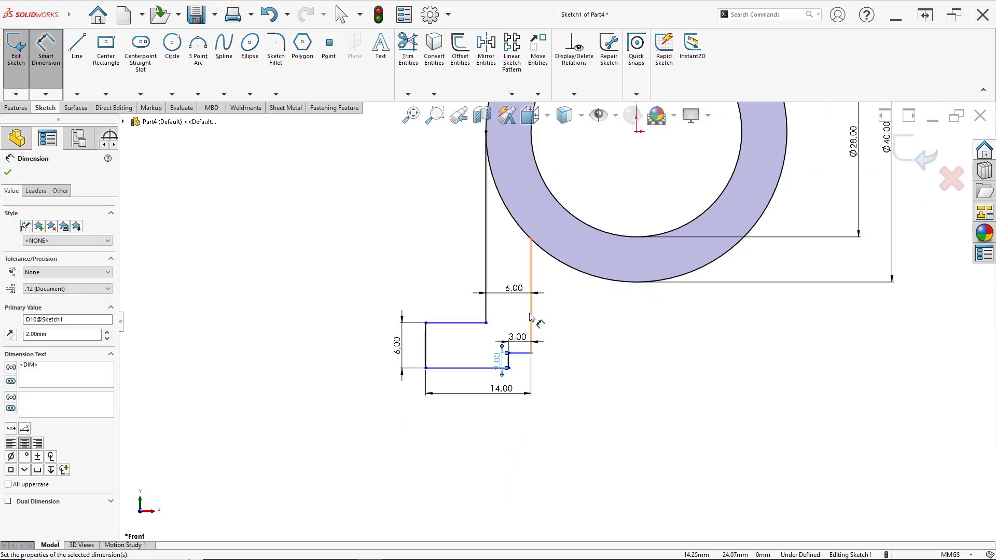
{"action": "scroll", "coordinate": [529, 317], "scroll_direction": "up", "scroll_amount": 1}
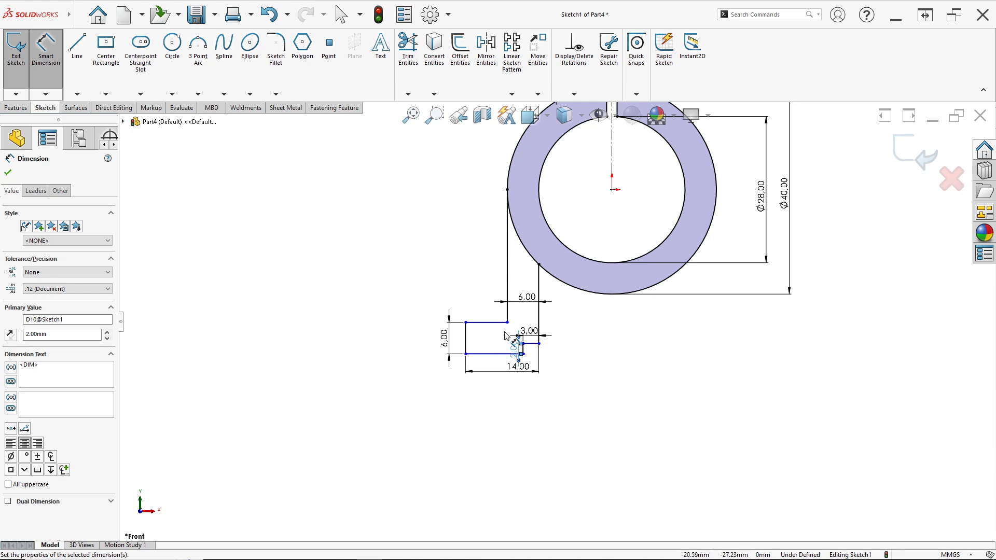
{"action": "key", "text": "alt+Tab"}
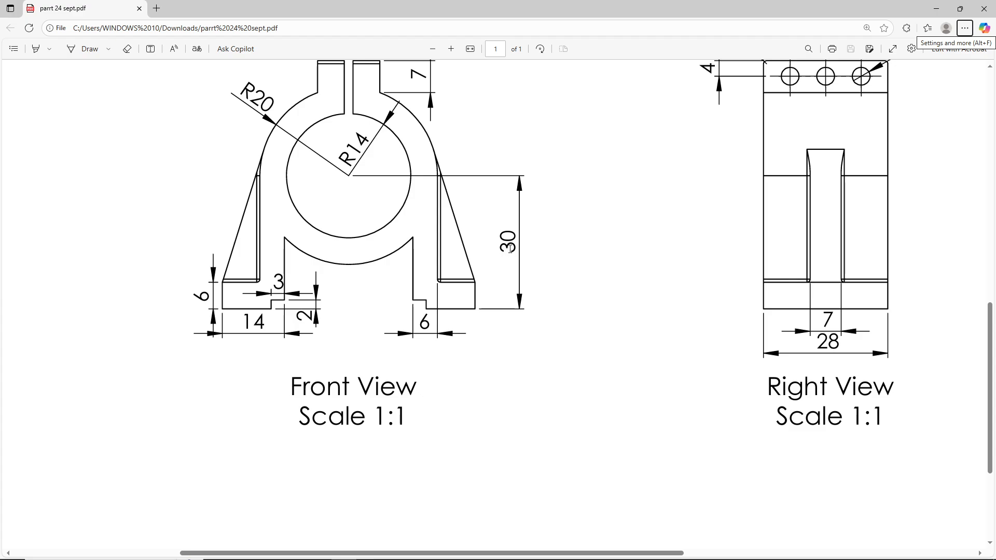
{"action": "key", "text": "alt+Tab"}
{"action": "scroll", "coordinate": [496, 353], "scroll_direction": "down", "scroll_amount": 3}
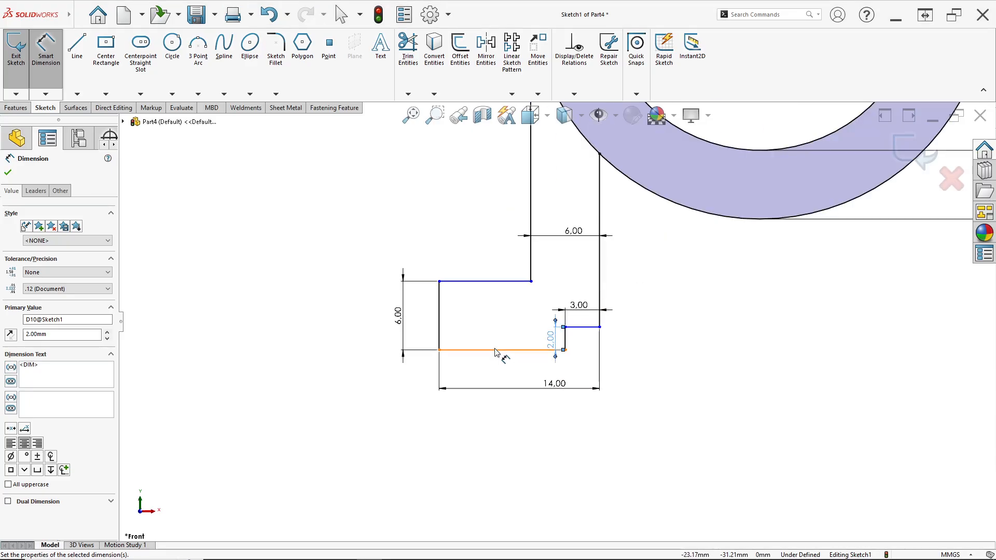
{"action": "left_click", "coordinate": [495, 351]}
{"action": "scroll", "coordinate": [555, 321], "scroll_direction": "up", "scroll_amount": 3}
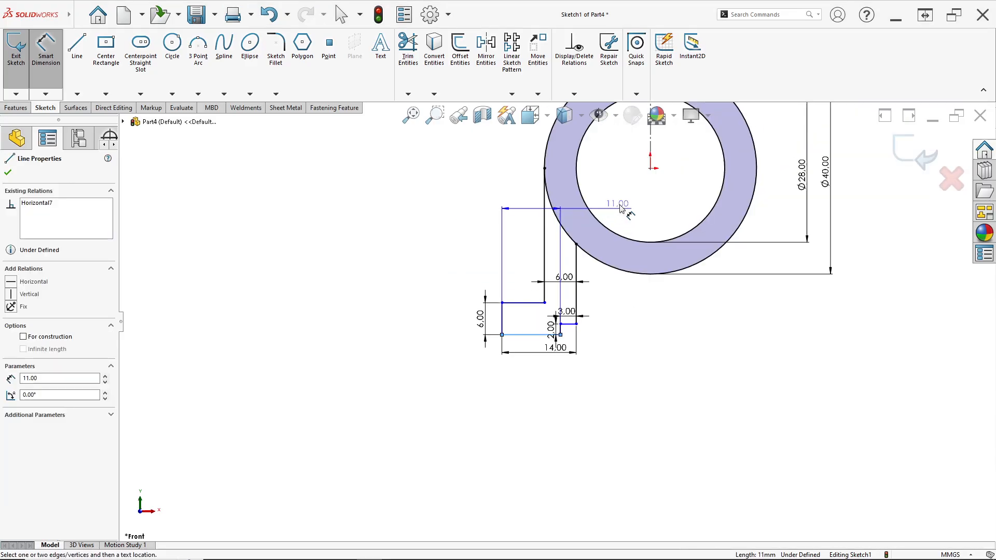
{"action": "left_click", "coordinate": [651, 168]}
{"action": "left_click", "coordinate": [415, 246]}
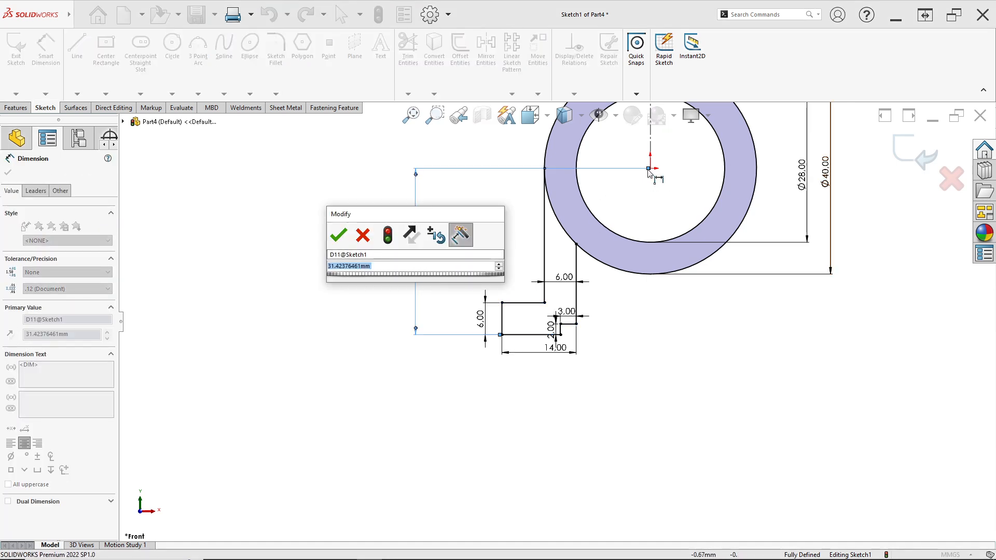
{"action": "type", "text": "50"}
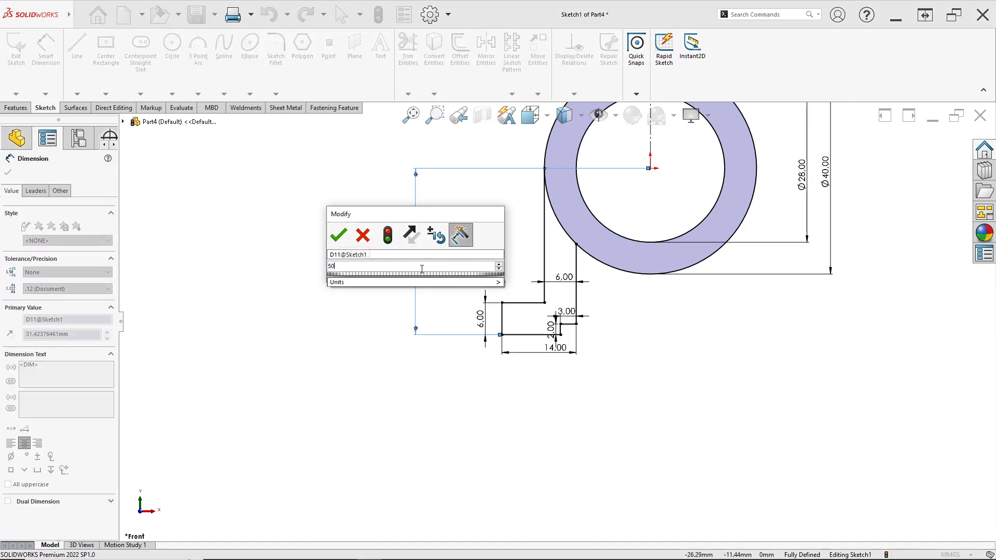
{"action": "key", "text": "Return"}
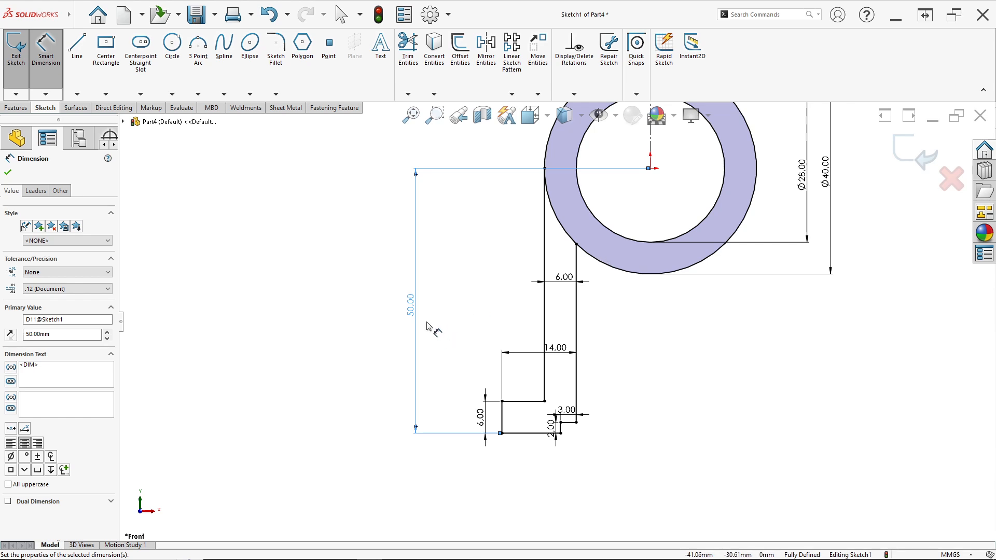
Set the vertical distance between the foot's bottom edge and the origin to 30 mm and bring the whole profile into view.
{"action": "double_click", "coordinate": [410, 305]}
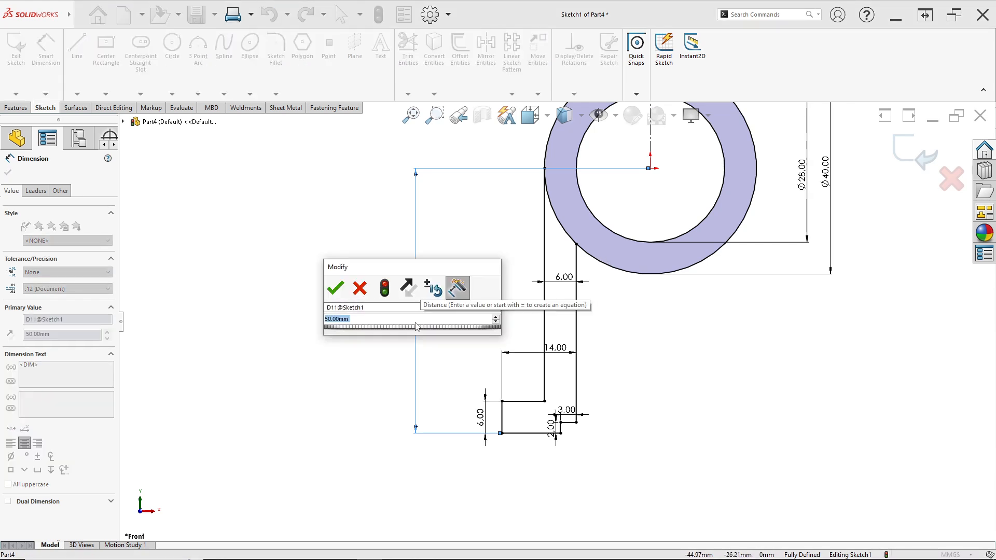
{"action": "type", "text": "30"}
{"action": "key", "text": "Return"}
{"action": "scroll", "coordinate": [553, 321], "scroll_direction": "up", "scroll_amount": 2}
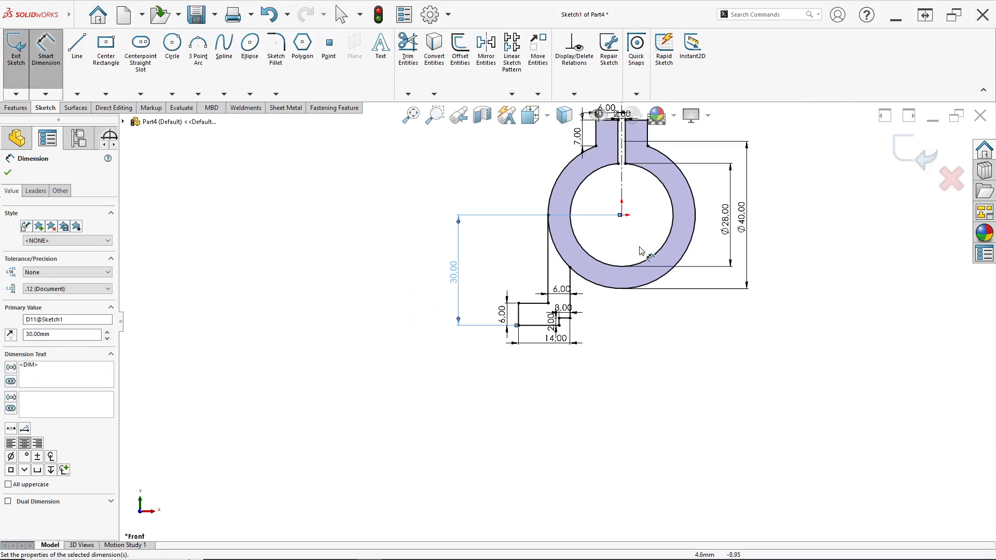
{"action": "scroll", "coordinate": [632, 243], "scroll_direction": "down", "scroll_amount": 4}
{"action": "scroll", "coordinate": [573, 284], "scroll_direction": "up", "scroll_amount": 3}
{"action": "scroll", "coordinate": [574, 300], "scroll_direction": "down", "scroll_amount": 2}
{"action": "scroll", "coordinate": [567, 295], "scroll_direction": "up", "scroll_amount": 2}
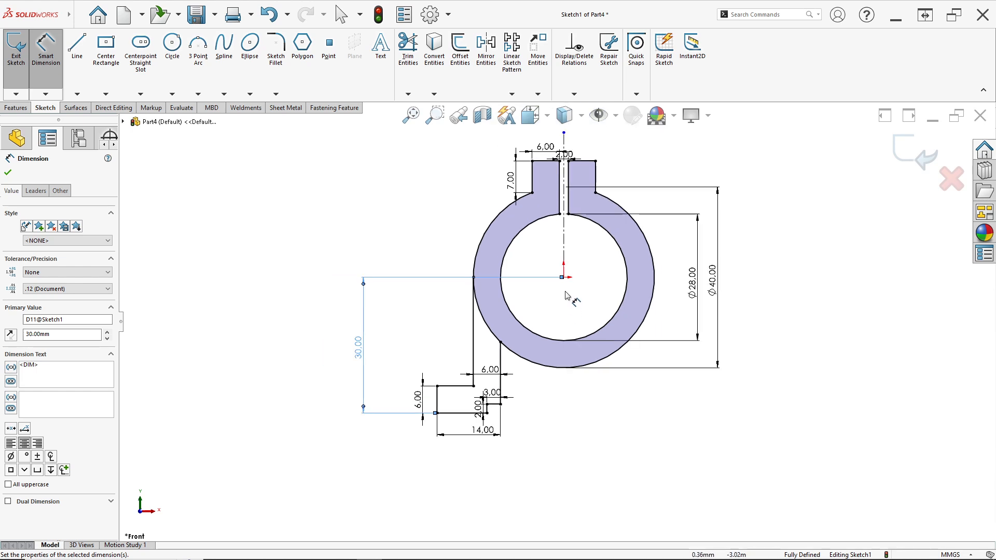
Mirror the seven lines of the leg and notched foot about the vertical centerline to form the opposite leg.
{"action": "scroll", "coordinate": [565, 293], "scroll_direction": "down", "scroll_amount": 2}
{"action": "scroll", "coordinate": [454, 430], "scroll_direction": "down", "scroll_amount": 2}
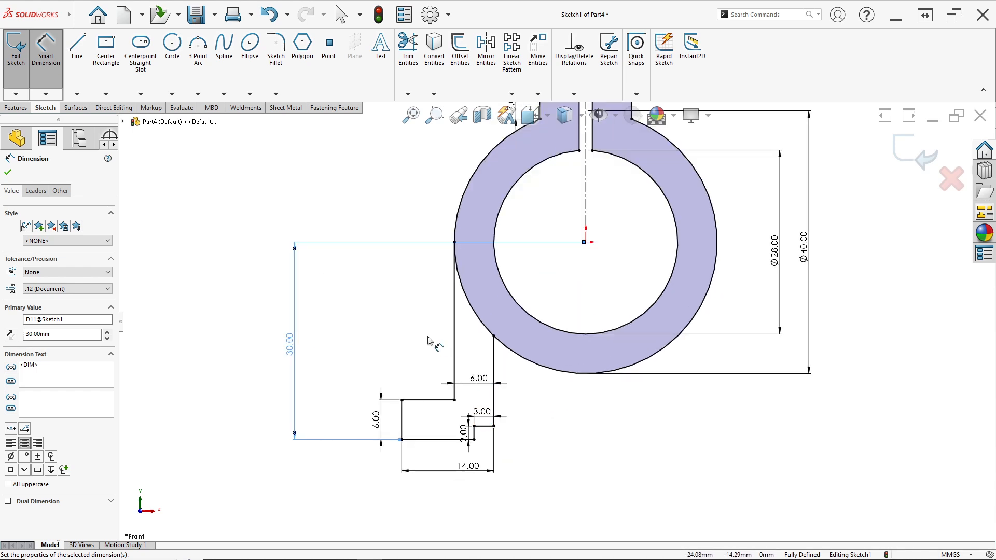
{"action": "left_click", "coordinate": [484, 78]}
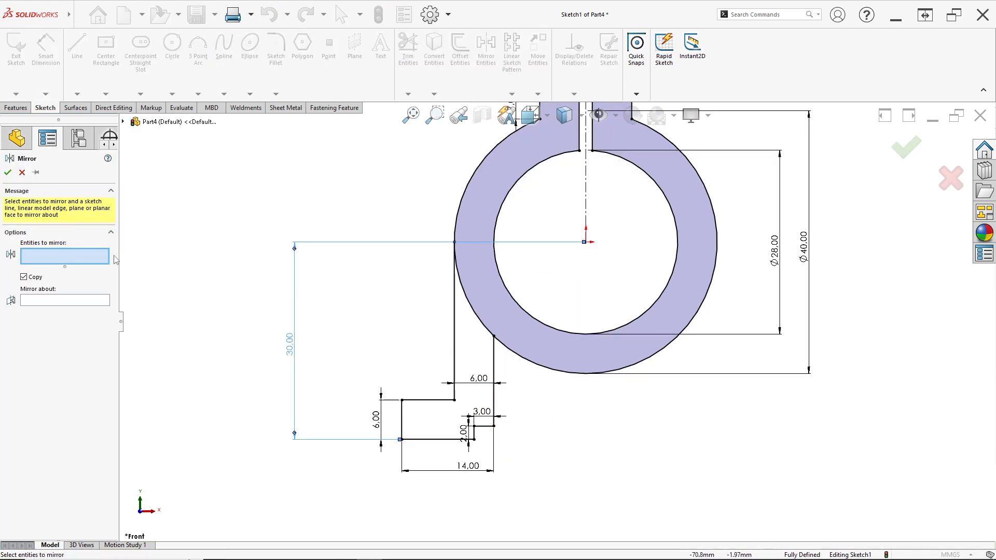
{"action": "left_click", "coordinate": [453, 361]}
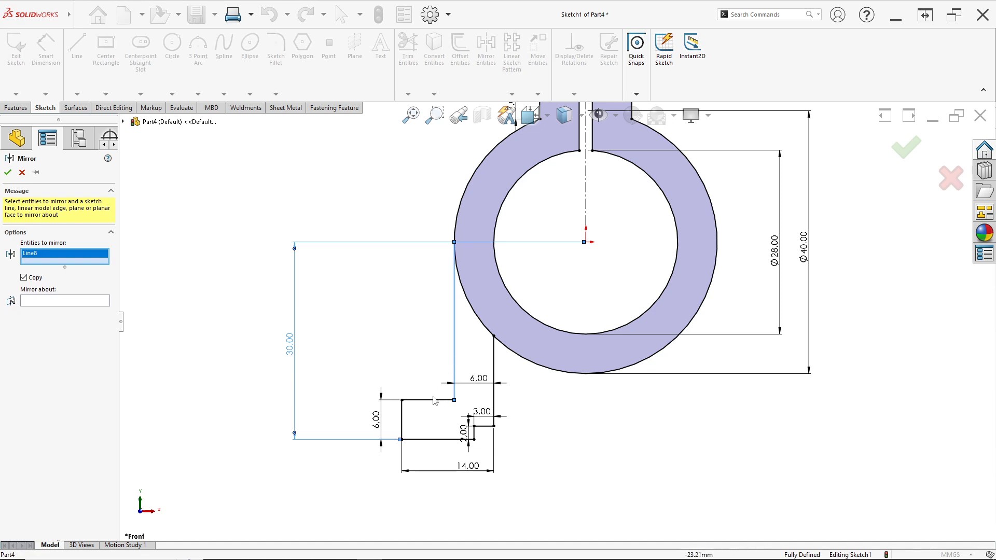
{"action": "left_click", "coordinate": [431, 400]}
{"action": "left_click", "coordinate": [402, 418]}
{"action": "left_click", "coordinate": [453, 439]}
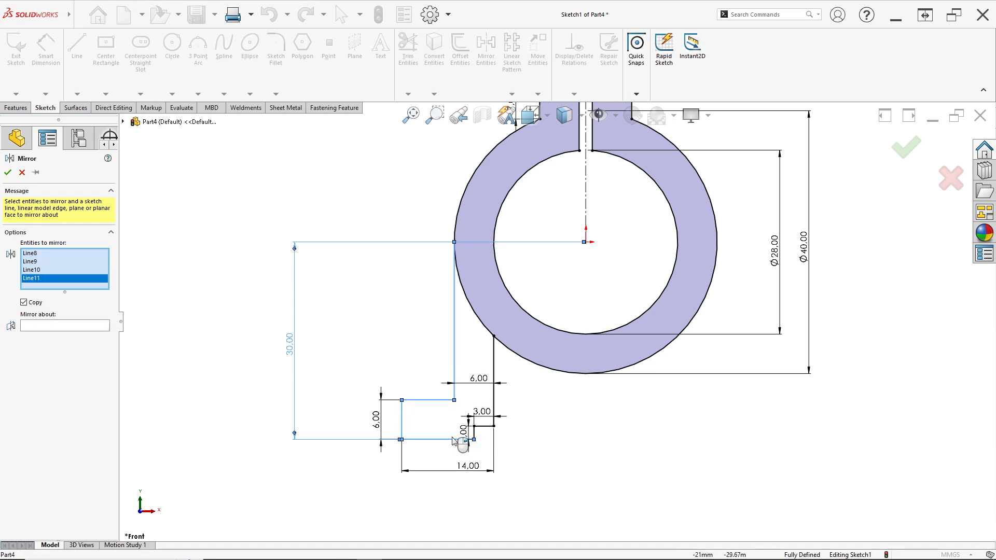
{"action": "left_click", "coordinate": [473, 434]}
{"action": "left_click", "coordinate": [485, 426]}
{"action": "left_click", "coordinate": [493, 375]}
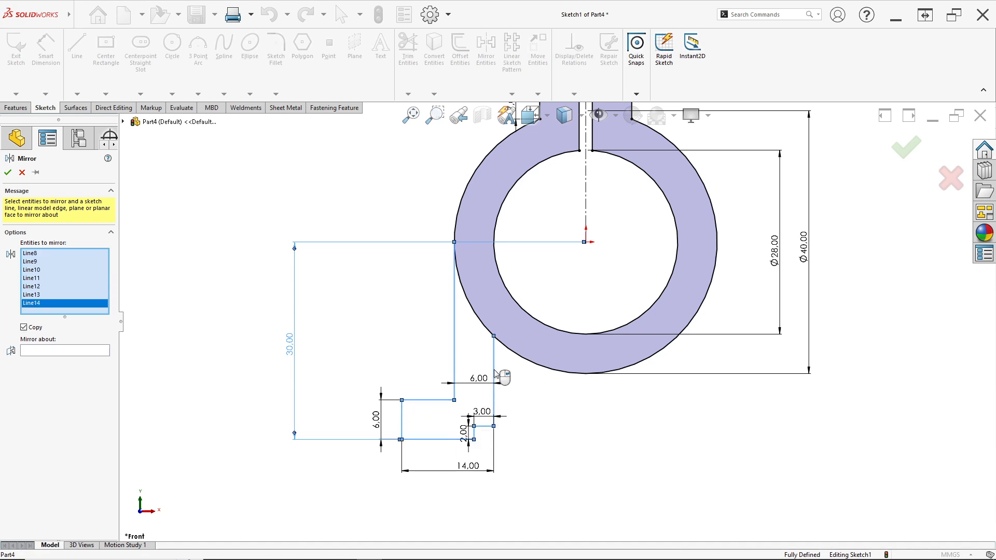
{"action": "left_click", "coordinate": [65, 351]}
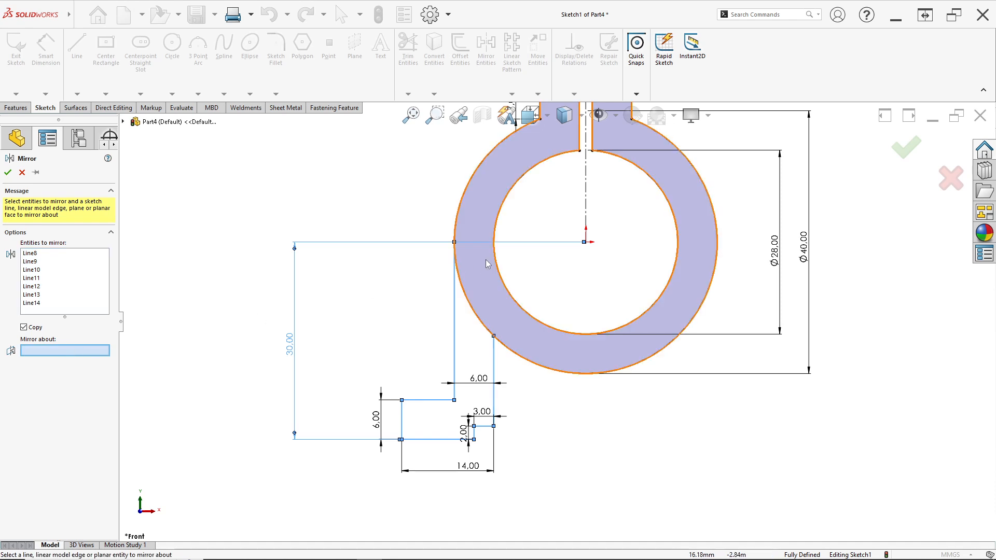
{"action": "left_click", "coordinate": [585, 205]}
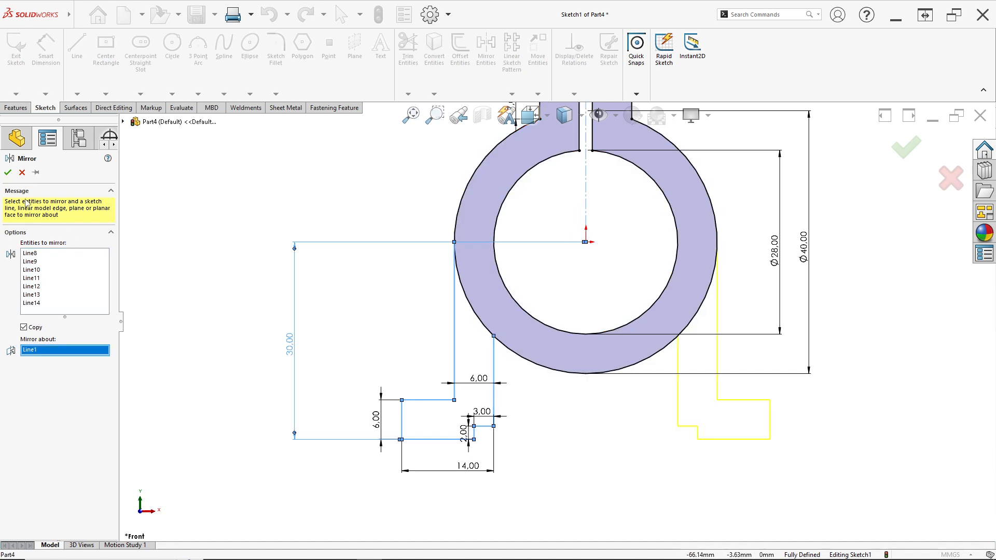
{"action": "left_click", "coordinate": [8, 172]}
Check the PDF front view and trim the outer circle's arcs between the inner and outer lines of both legs.
{"action": "key", "text": "alt+Tab"}
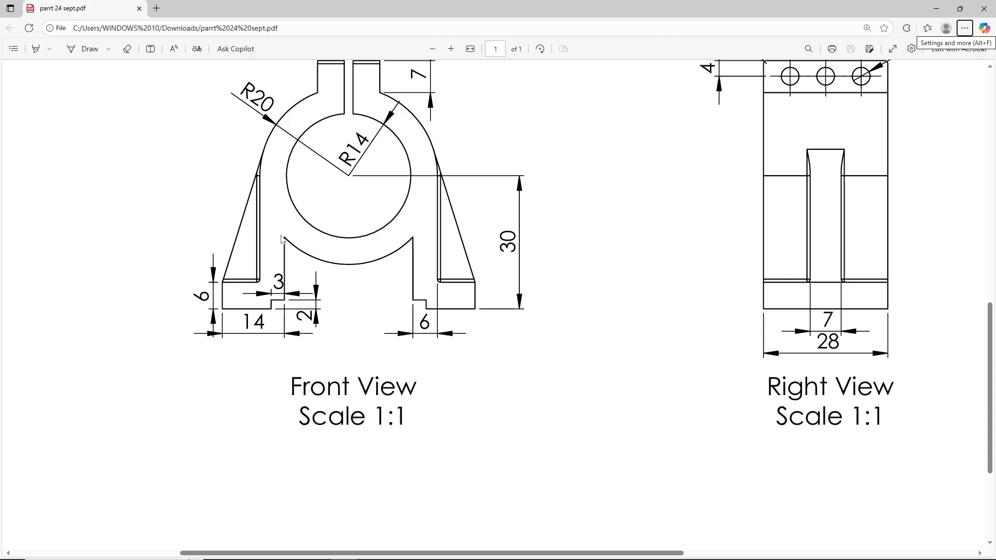
{"action": "key", "text": "alt+Tab"}
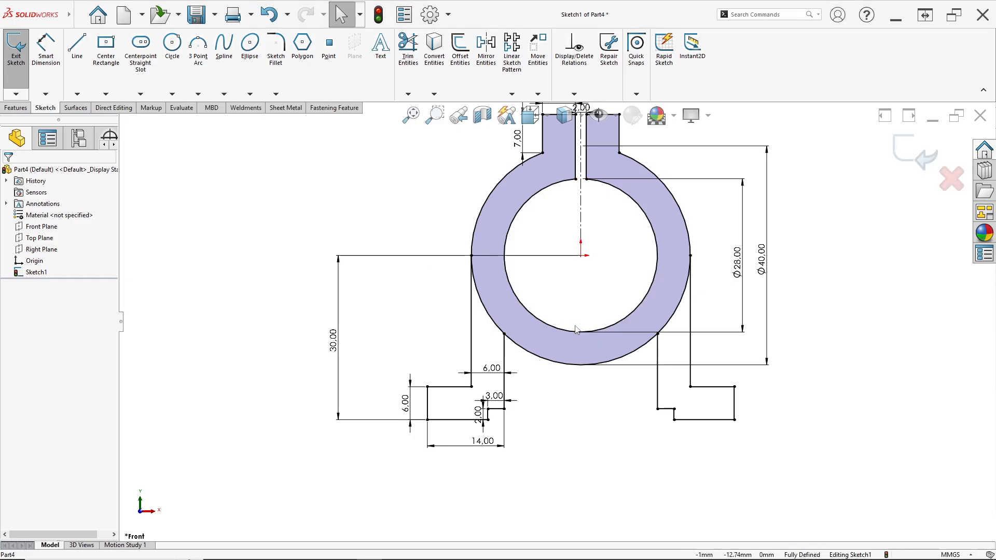
{"action": "left_click", "coordinate": [408, 47]}
{"action": "scroll", "coordinate": [501, 312], "scroll_direction": "down", "scroll_amount": 3}
{"action": "left_click_drag", "start_coordinate": [506, 289], "coordinate": [500, 315]}
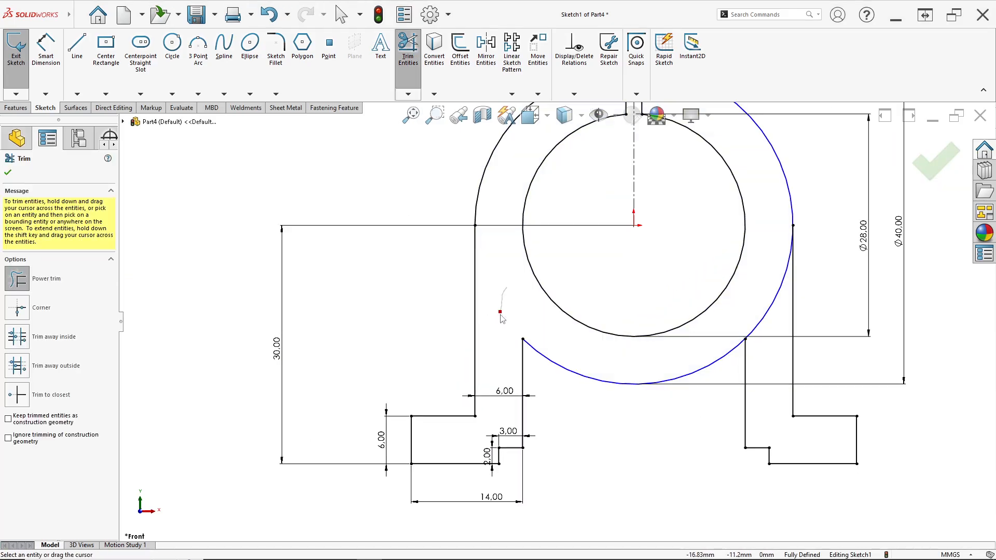
{"action": "left_click_drag", "start_coordinate": [776, 303], "coordinate": [762, 317]}
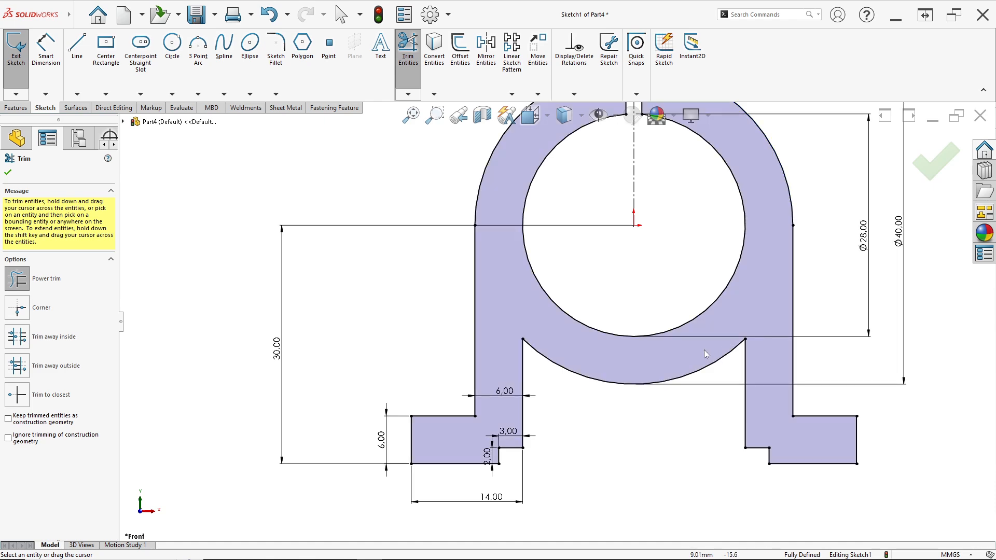
Examine the closed profile from an angle and compare it with the front and right views in the PDF.
{"action": "scroll", "coordinate": [704, 350], "scroll_direction": "up", "scroll_amount": 3}
{"action": "mouse_move", "coordinate": [688, 350]}
{"action": "middle_mouse_down"}
{"action": "mouse_move", "coordinate": [646, 384]}
{"action": "mouse_move", "coordinate": [666, 371]}
{"action": "mouse_move", "coordinate": [645, 375]}
{"action": "mouse_move", "coordinate": [636, 333]}
{"action": "middle_mouse_up"}
{"action": "scroll", "coordinate": [627, 322], "scroll_direction": "up", "scroll_amount": 3}
{"action": "scroll", "coordinate": [601, 296], "scroll_direction": "down", "scroll_amount": 3}
{"action": "middle_click_drag", "start_coordinate": [598, 300], "coordinate": [575, 352]}
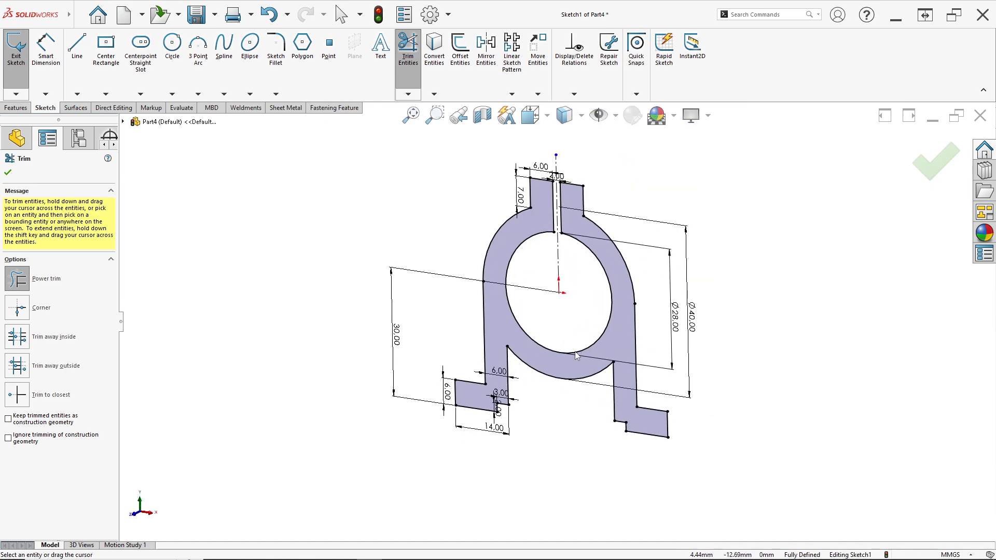
{"action": "key", "text": "alt+Tab"}
{"action": "scroll", "coordinate": [430, 319], "scroll_direction": "up", "scroll_amount": 2}
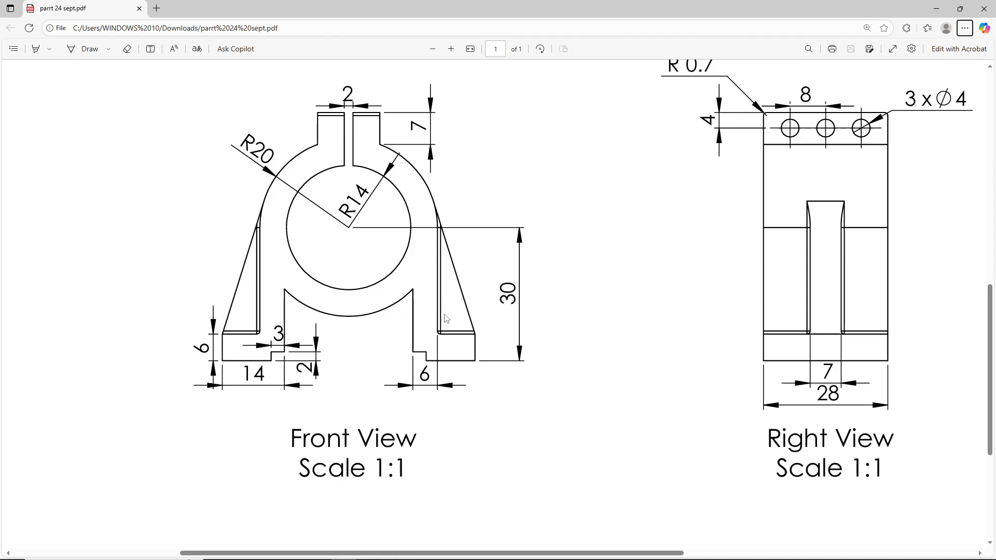
{"action": "key", "text": "alt+Tab"}
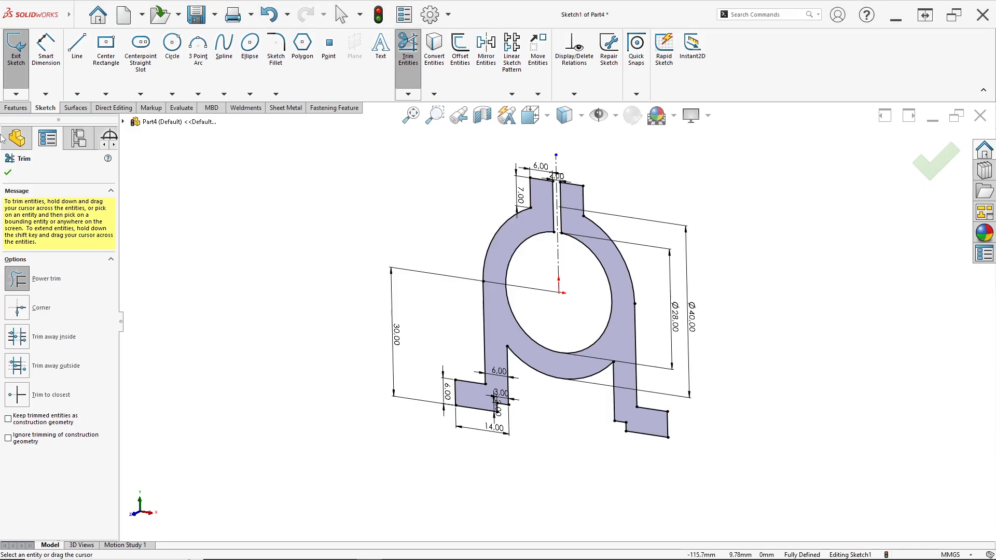
Extrude the bracket profile 28 mm with the Mid Plane end condition, taking the depth from the PDF right view.
{"action": "left_click", "coordinate": [14, 108]}
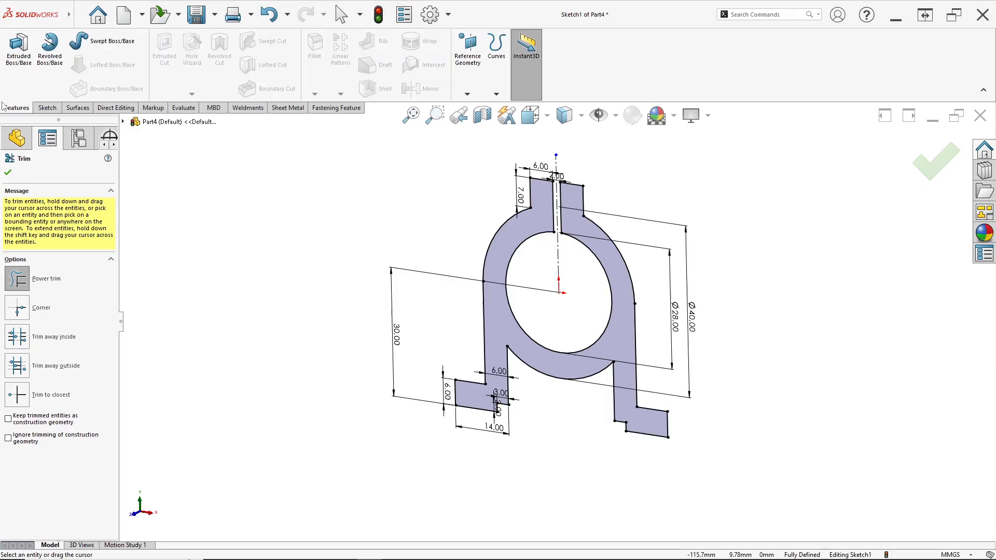
{"action": "left_click", "coordinate": [16, 68]}
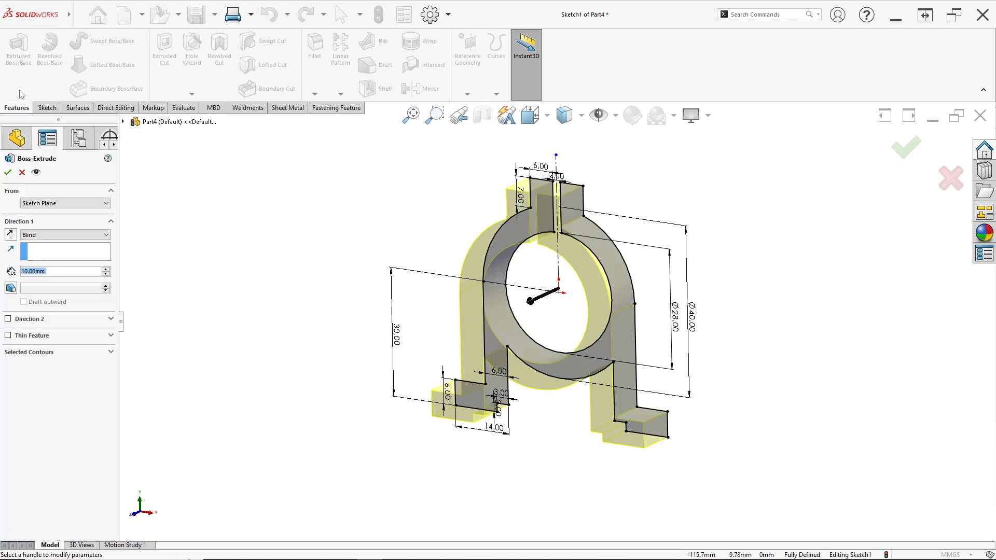
{"action": "left_click", "coordinate": [39, 236]}
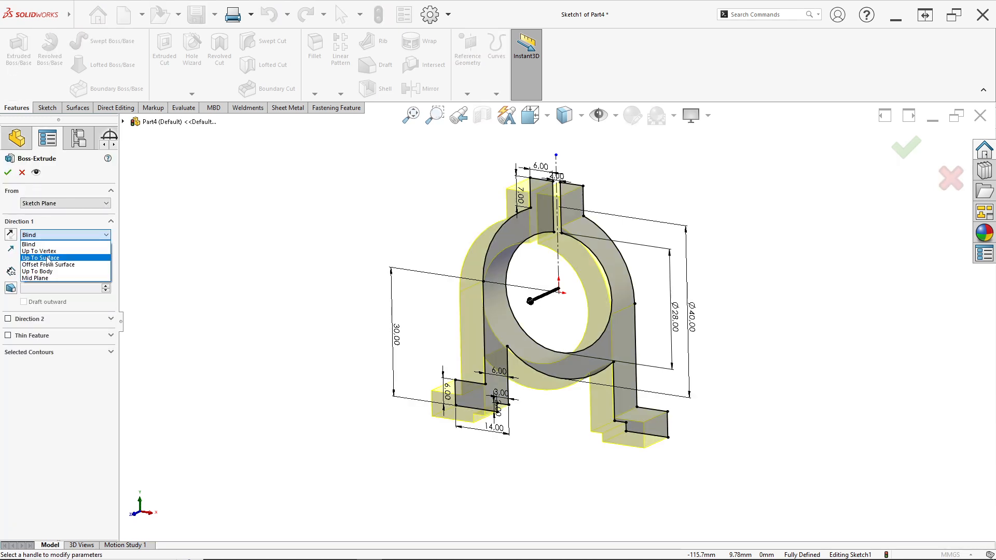
{"action": "left_click", "coordinate": [55, 283]}
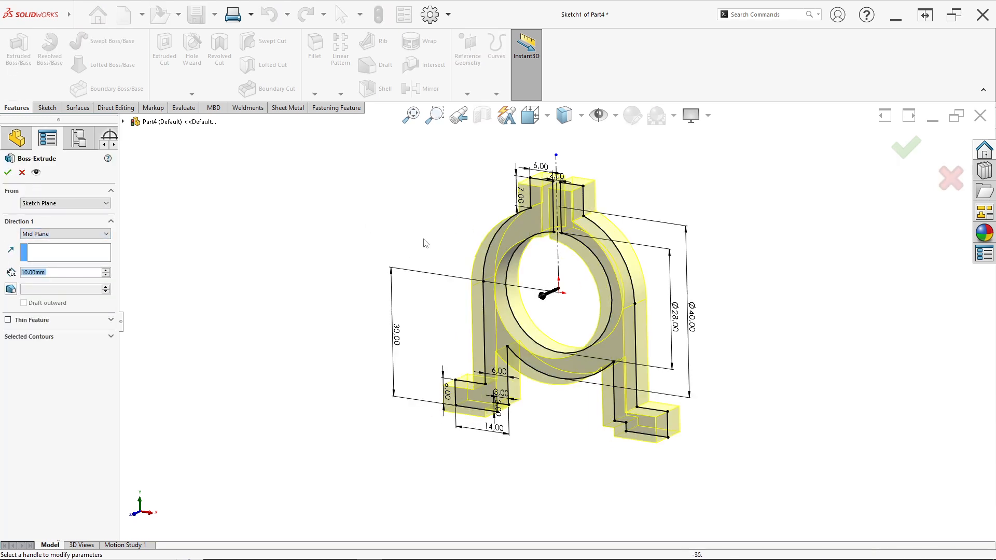
{"action": "key", "text": "alt+Tab"}
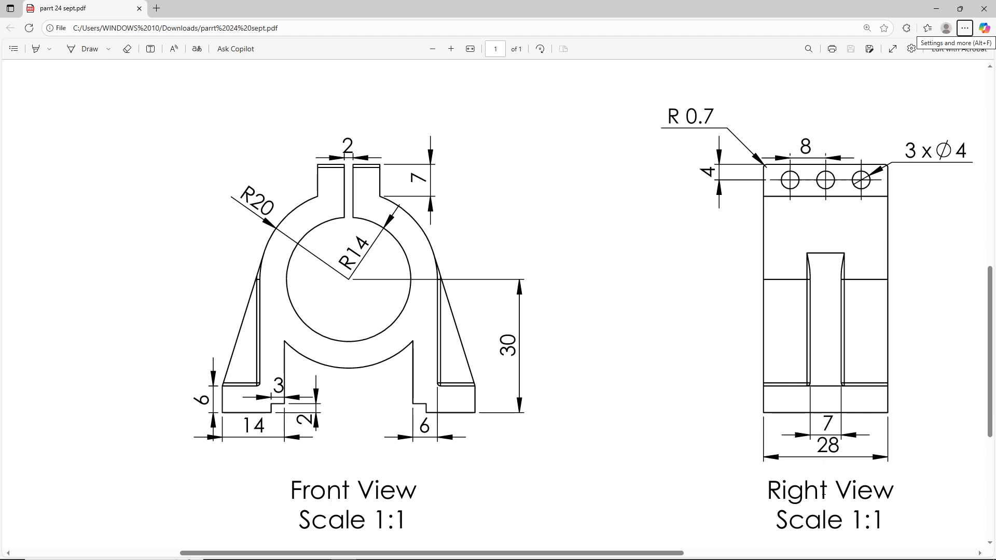
{"action": "key", "text": "alt+Tab"}
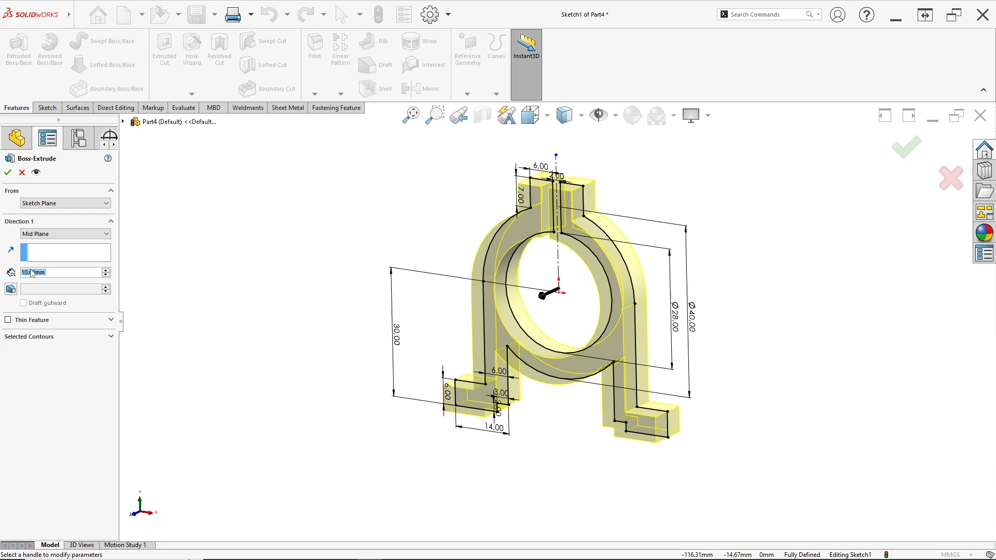
{"action": "type", "text": "28"}
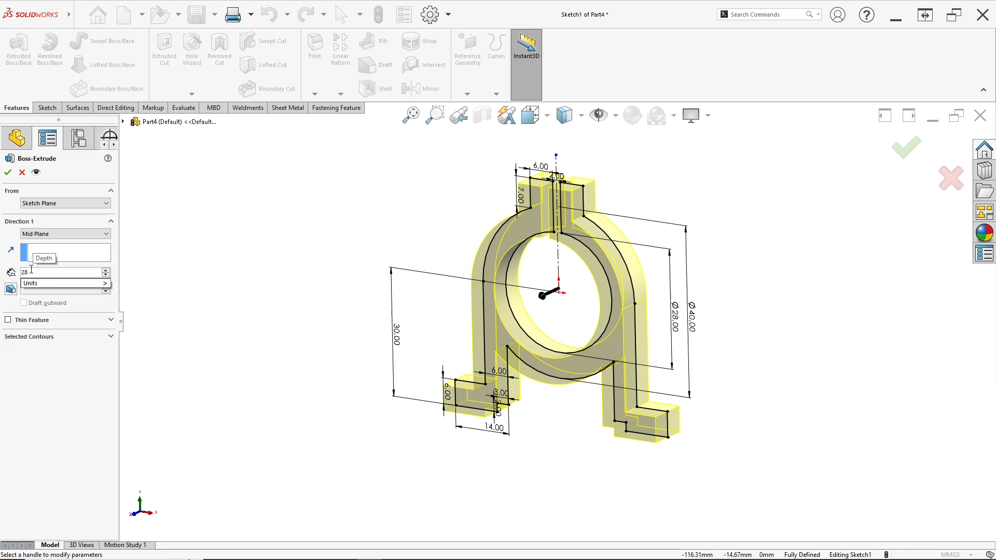
{"action": "key", "text": "Return"}
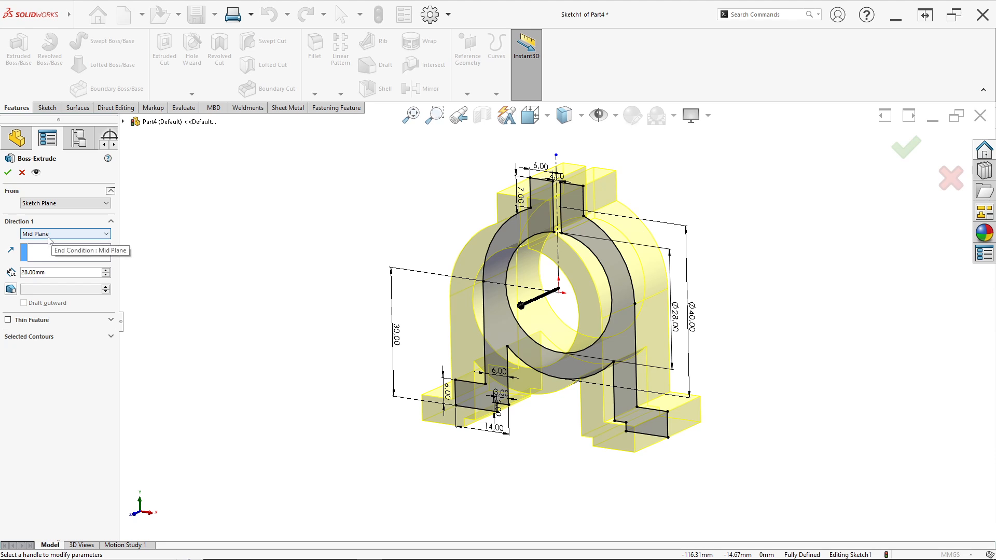
{"action": "left_click", "coordinate": [8, 172]}
Inspect the extruded bracket and examine the clamp lug's hole size, spacing and edge distance in the PDF right view.
{"action": "middle_click_drag", "start_coordinate": [562, 257], "coordinate": [608, 289]}
{"action": "left_click", "coordinate": [428, 297]}
{"action": "mouse_move", "coordinate": [449, 296]}
{"action": "middle_mouse_down"}
{"action": "mouse_move", "coordinate": [537, 313]}
{"action": "mouse_move", "coordinate": [503, 291]}
{"action": "middle_mouse_up"}
{"action": "key", "text": "alt+Tab"}
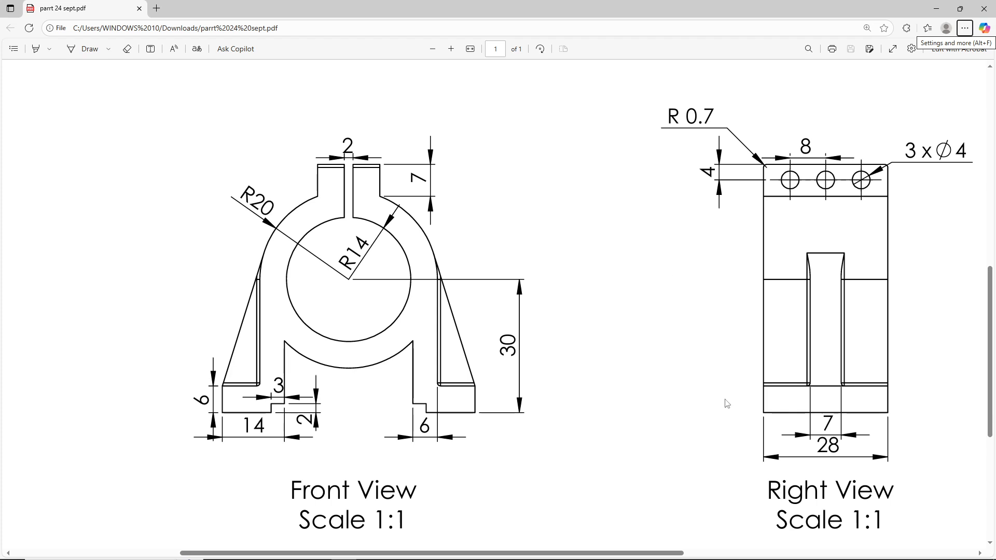
{"action": "scroll", "coordinate": [854, 459], "scroll_direction": "up", "scroll_amount": 2}
{"action": "scroll", "coordinate": [853, 457], "scroll_direction": "down", "scroll_amount": 3, "text": "ctrl"}
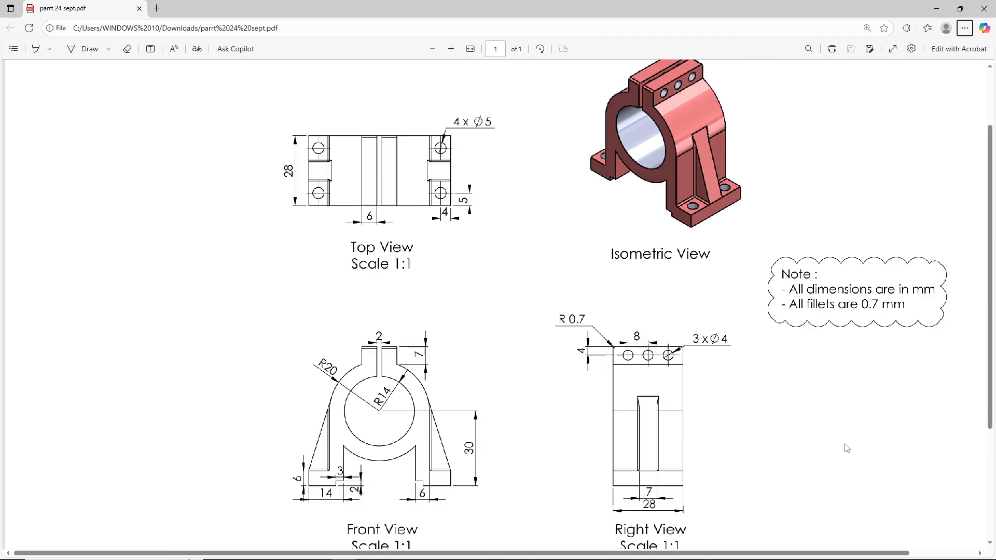
{"action": "scroll", "coordinate": [679, 469], "scroll_direction": "down", "scroll_amount": 1}
{"action": "scroll", "coordinate": [680, 470], "scroll_direction": "down", "scroll_amount": 1}
{"action": "scroll", "coordinate": [669, 456], "scroll_direction": "up", "scroll_amount": 4, "text": "ctrl"}
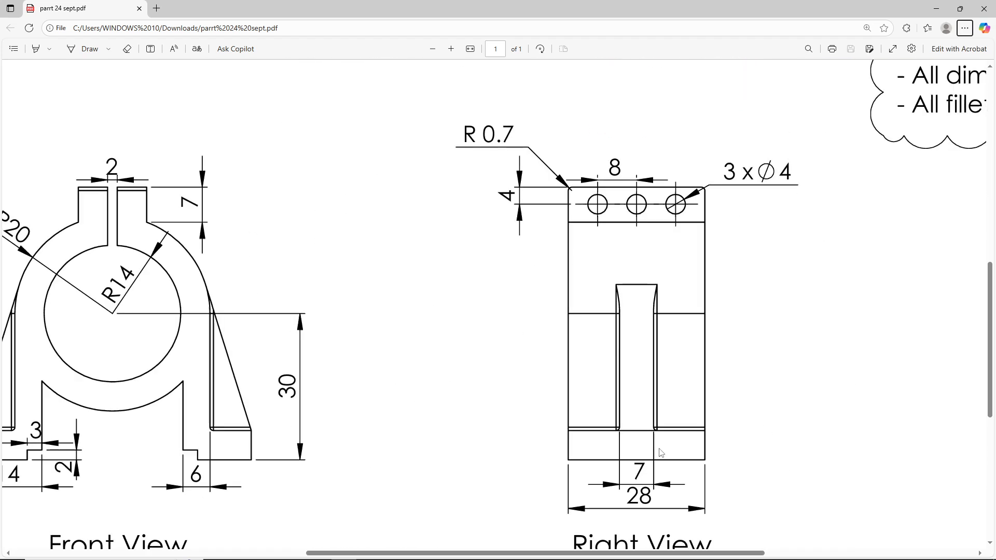
{"action": "scroll", "coordinate": [655, 440], "scroll_direction": "up", "scroll_amount": 3}
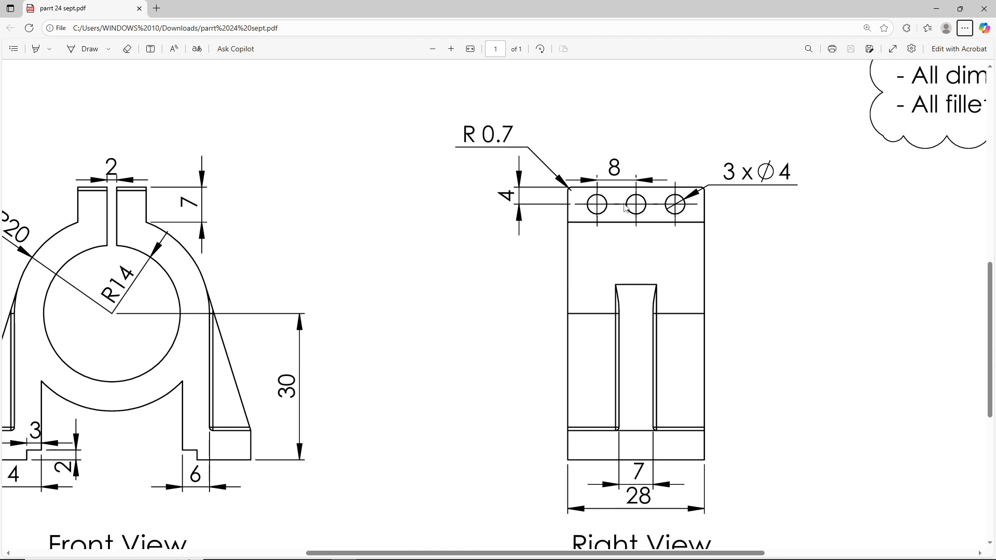
Start a sketch on the clamp lug's outer side face and draw a circle about 4.3 mm in diameter directly above the origin.
{"action": "key", "text": "alt+Tab"}
{"action": "middle_click_drag", "start_coordinate": [577, 229], "coordinate": [583, 216]}
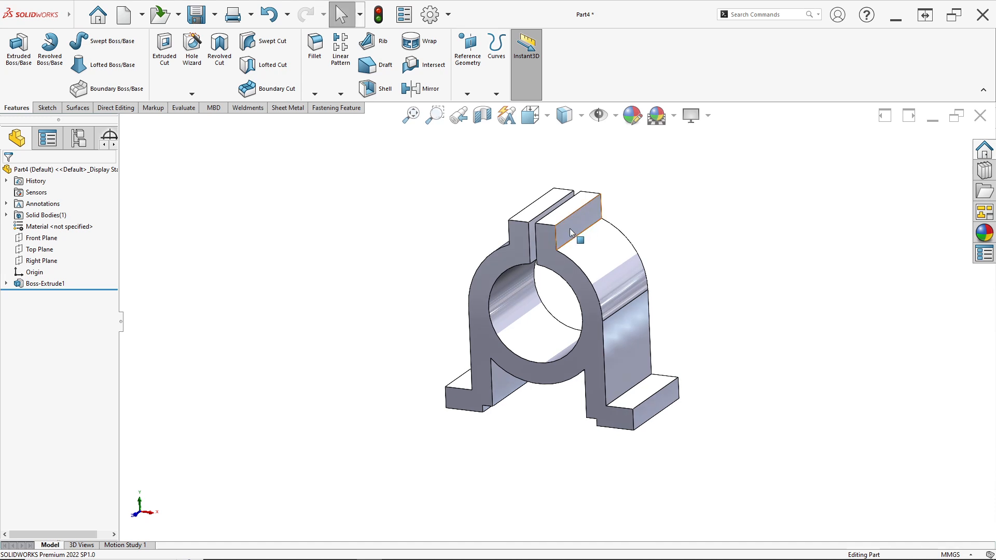
{"action": "right_click", "coordinate": [570, 229]}
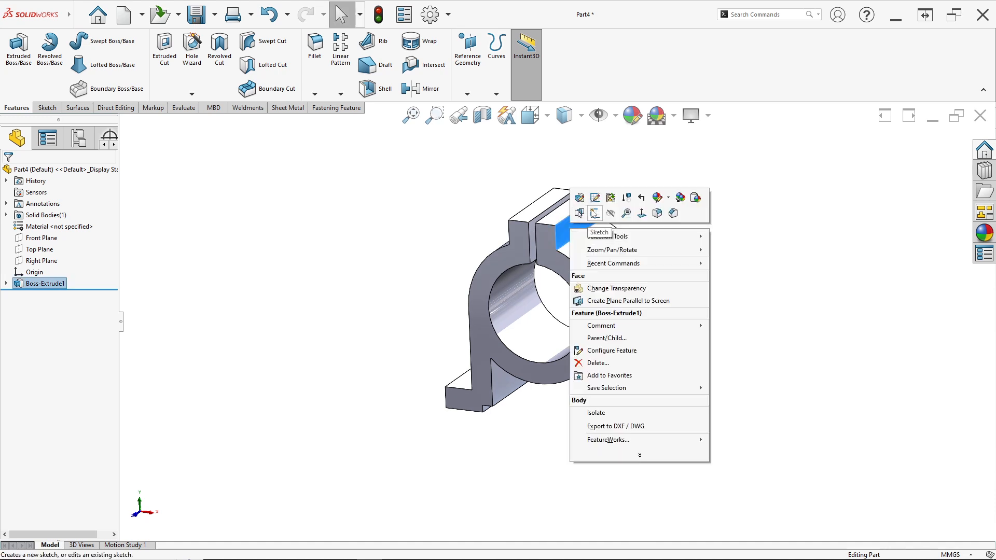
{"action": "left_click", "coordinate": [595, 213]}
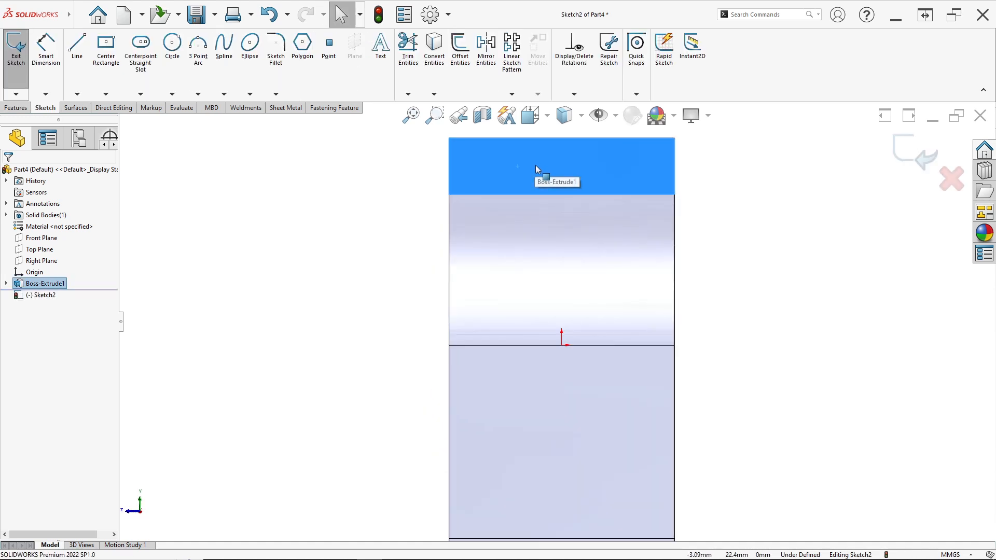
{"action": "left_click", "coordinate": [171, 45]}
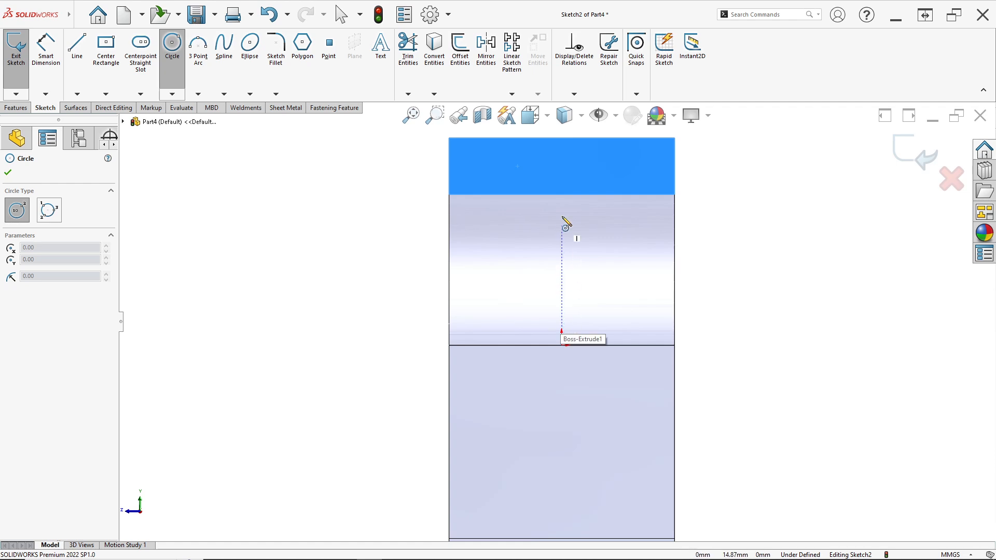
{"action": "left_click", "coordinate": [561, 166]}
{"action": "left_click", "coordinate": [573, 179]}
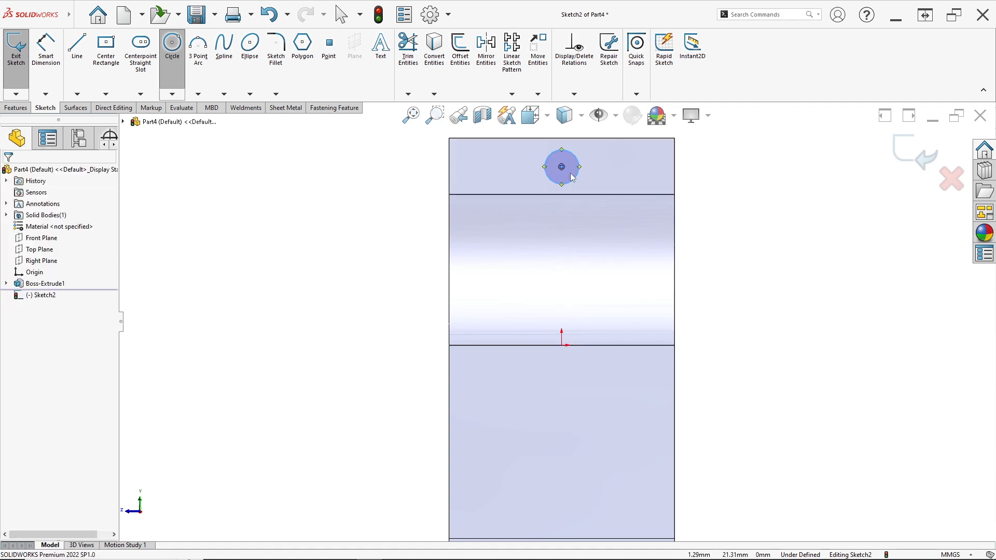
{"action": "key", "text": "Escape"}
Add a vertical relation between the circle's center and the origin.
{"action": "left_click", "coordinate": [562, 166]}
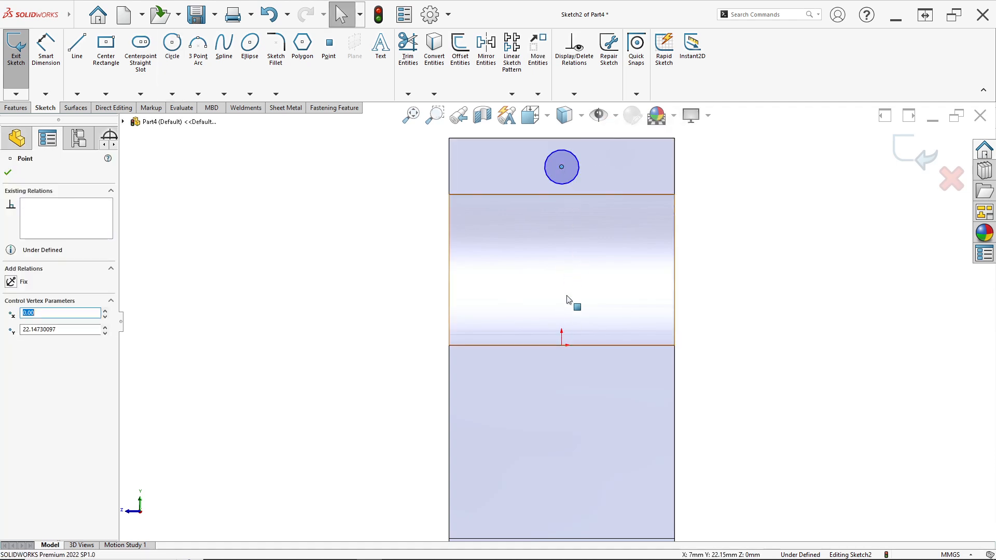
{"action": "left_click", "coordinate": [561, 344], "text": "ctrl"}
{"action": "left_click", "coordinate": [609, 298]}
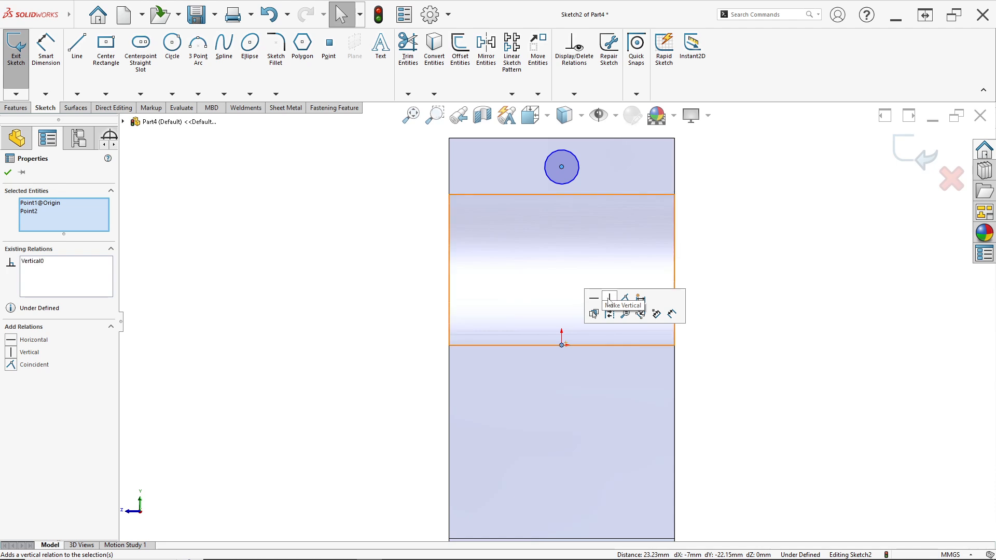
Dimension the lug circle's diameter and set it to 4 mm.
{"action": "left_click", "coordinate": [47, 52]}
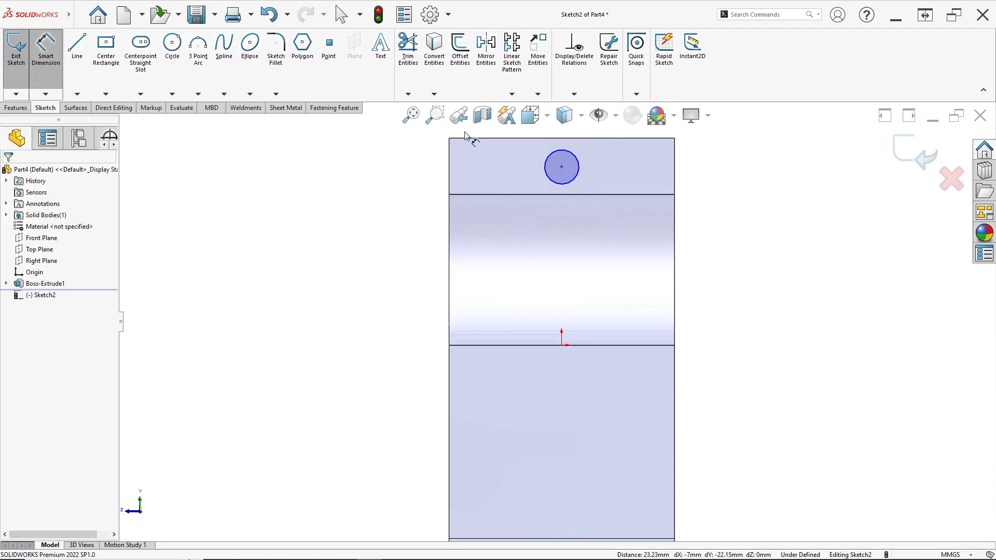
{"action": "left_click", "coordinate": [582, 174]}
{"action": "left_click", "coordinate": [718, 208]}
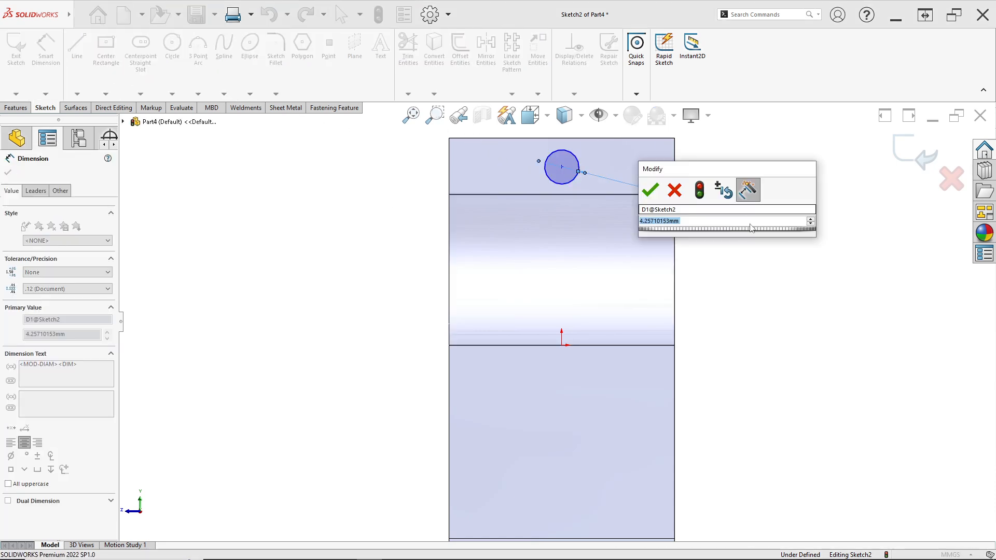
{"action": "type", "text": "4"}
{"action": "key", "text": "Return"}
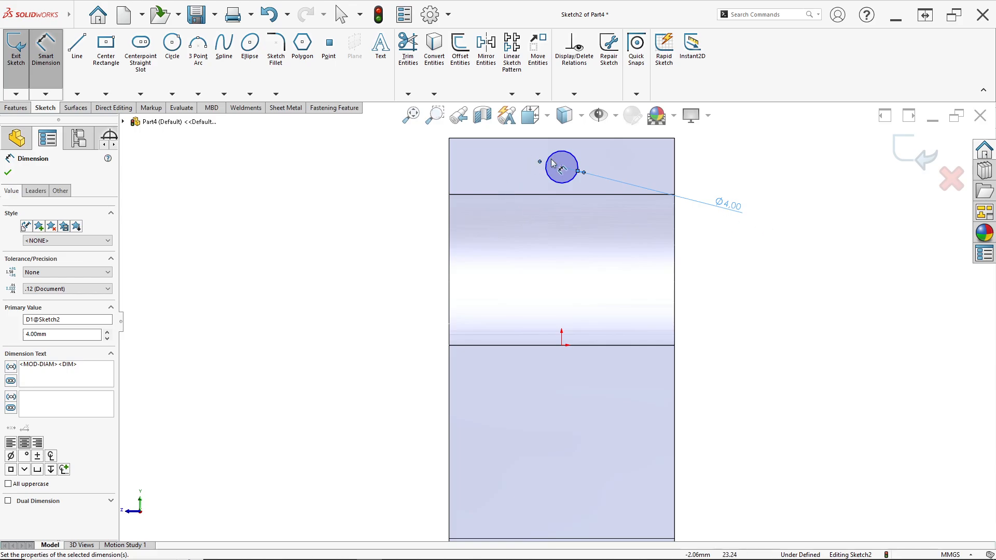
Dimension the circle's center from the lug's top edge at 4 mm, checking the distance in the PDF right view.
{"action": "scroll", "coordinate": [551, 159], "scroll_direction": "down", "scroll_amount": 2}
{"action": "key", "text": "alt+Tab"}
{"action": "key", "text": "alt+Tab"}
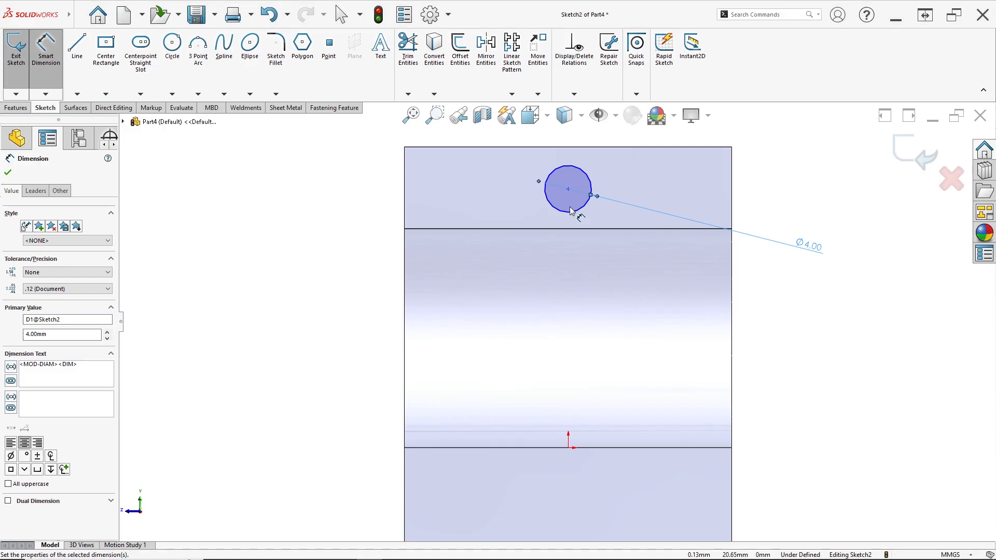
{"action": "left_click", "coordinate": [569, 189]}
{"action": "left_click", "coordinate": [503, 148]}
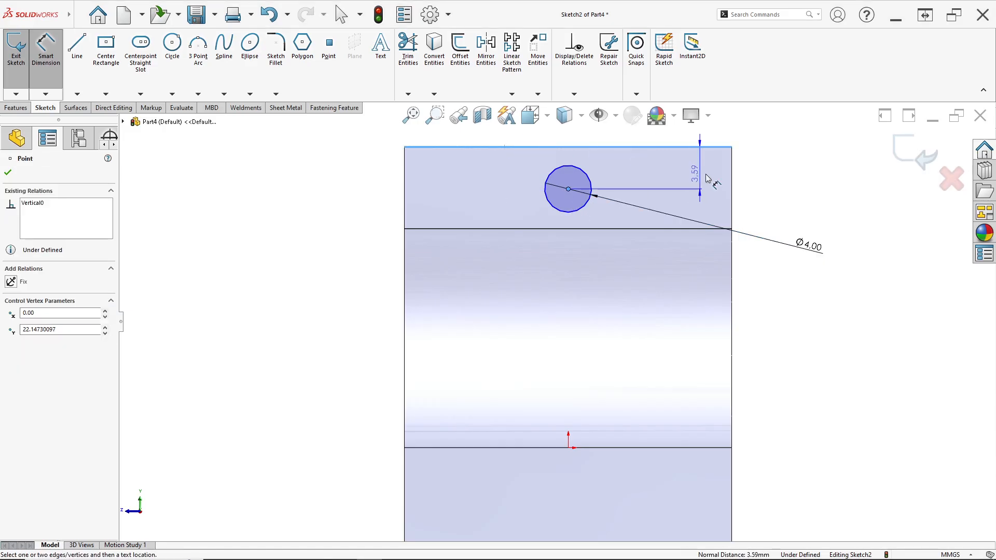
{"action": "key", "text": "alt+Tab"}
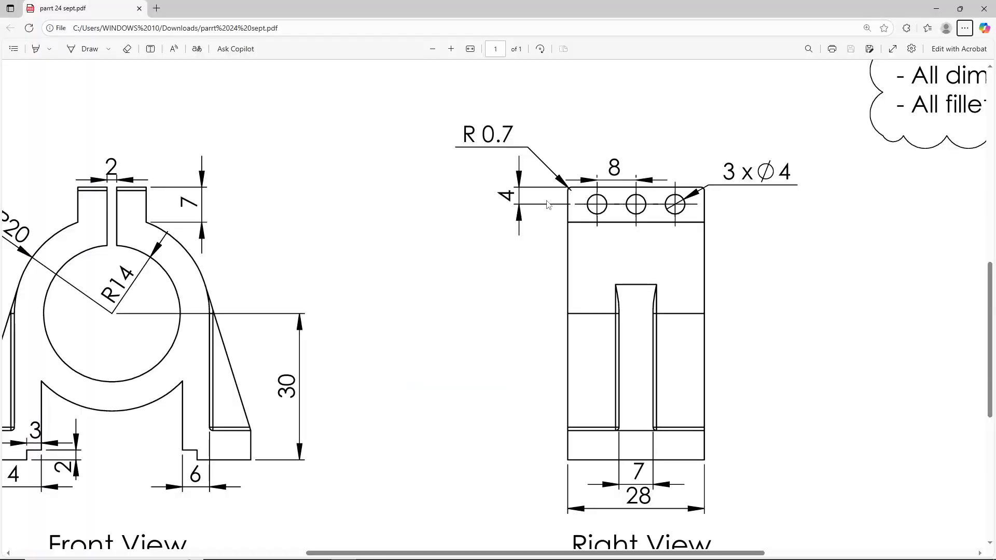
{"action": "key", "text": "alt+Tab"}
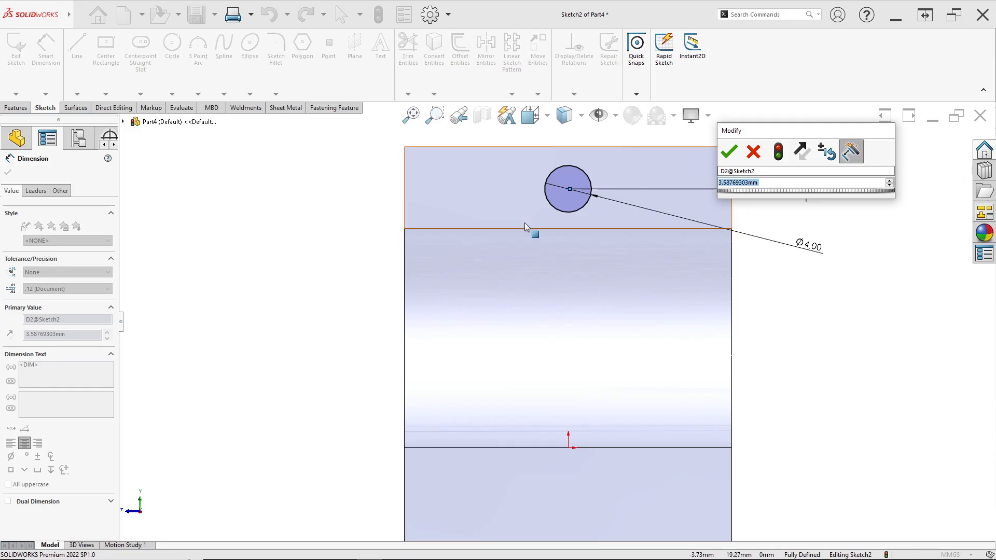
{"action": "type", "text": "4"}
{"action": "key", "text": "Return"}
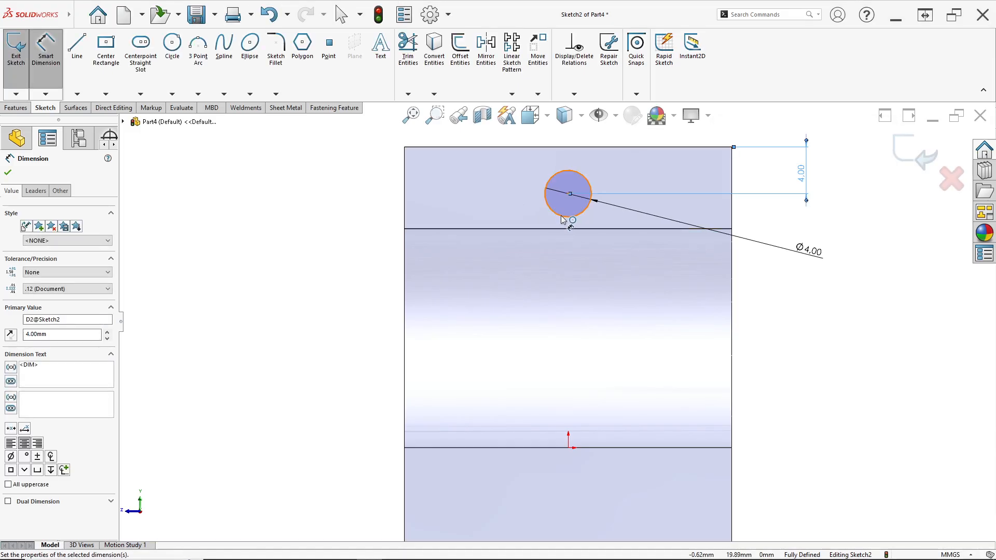
Draw a second circle level with the first, about 9.8 mm toward the lug's front end, and make both circles equal.
{"action": "key", "text": "alt+Tab"}
{"action": "key", "text": "alt+Tab"}
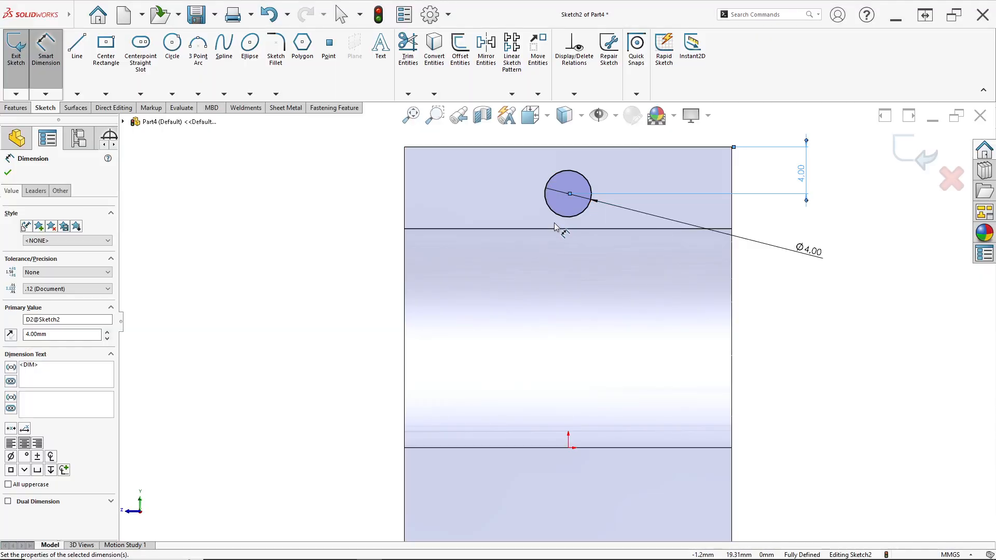
{"action": "key", "text": "alt+Tab"}
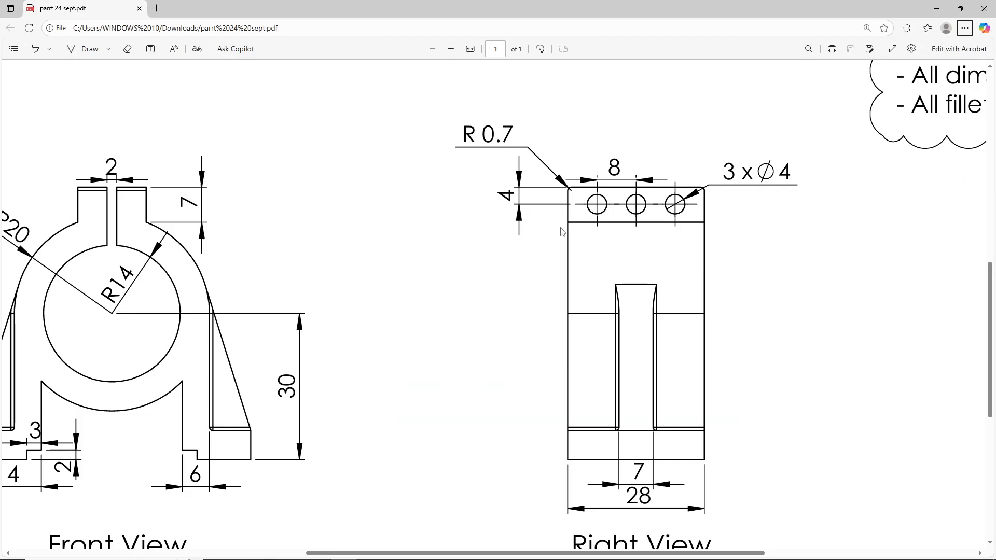
{"action": "key", "text": "alt+Tab"}
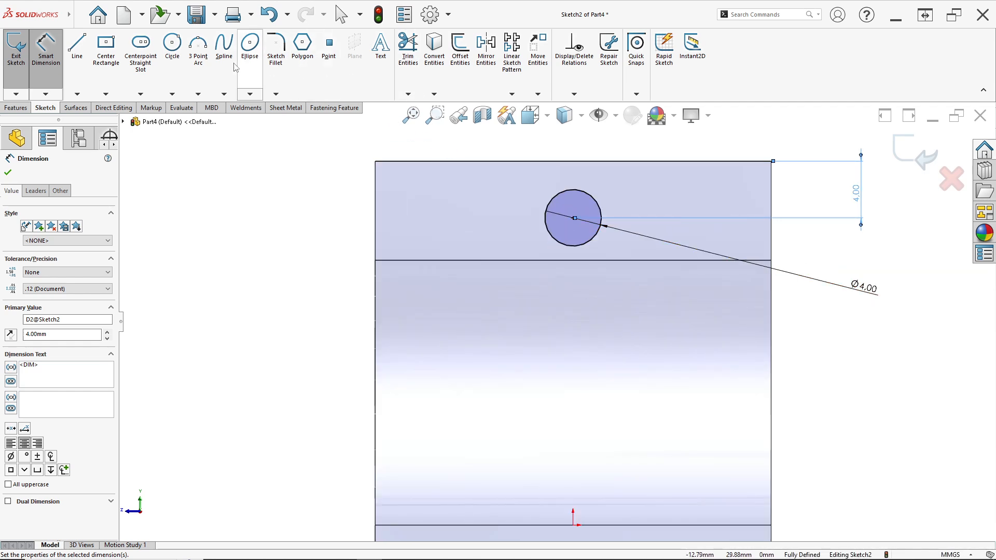
{"action": "left_click", "coordinate": [177, 53]}
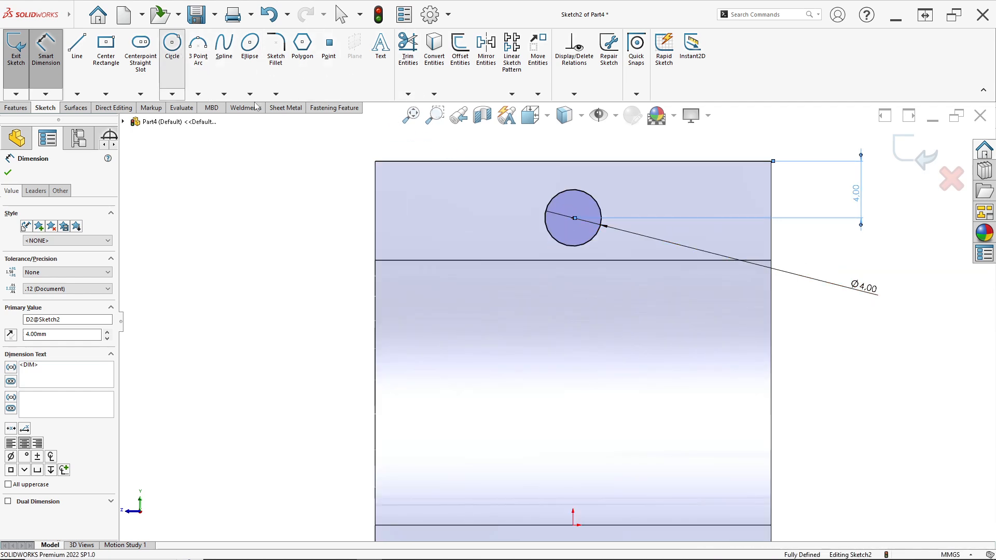
{"action": "left_click", "coordinate": [435, 218]}
{"action": "left_click", "coordinate": [456, 237]}
{"action": "key", "text": "Escape"}
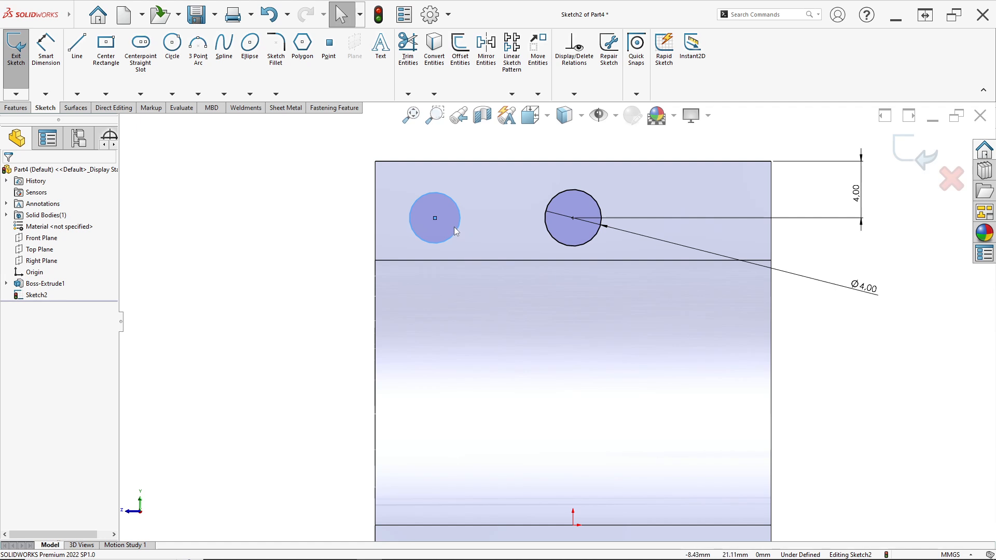
{"action": "left_click", "coordinate": [553, 240], "text": "ctrl"}
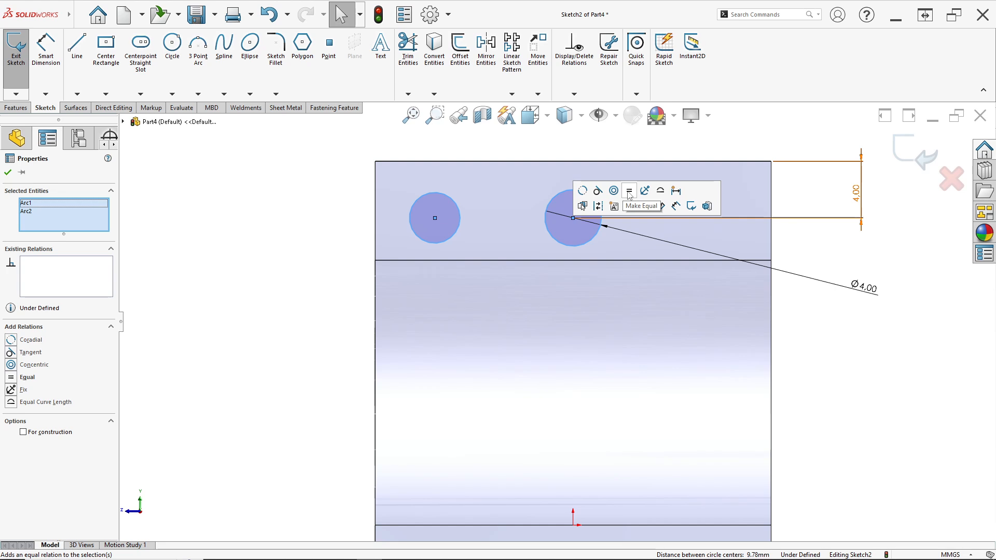
{"action": "left_click", "coordinate": [629, 192]}
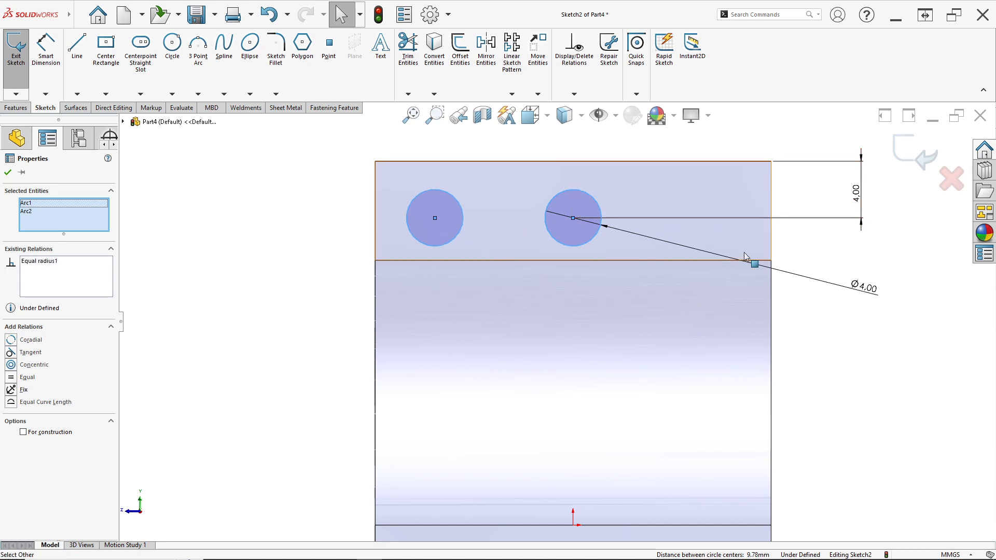
Set the horizontal spacing between the two circle centers to 8 mm, taking the value from the PDF right view.
{"action": "key", "text": "alt+Tab"}
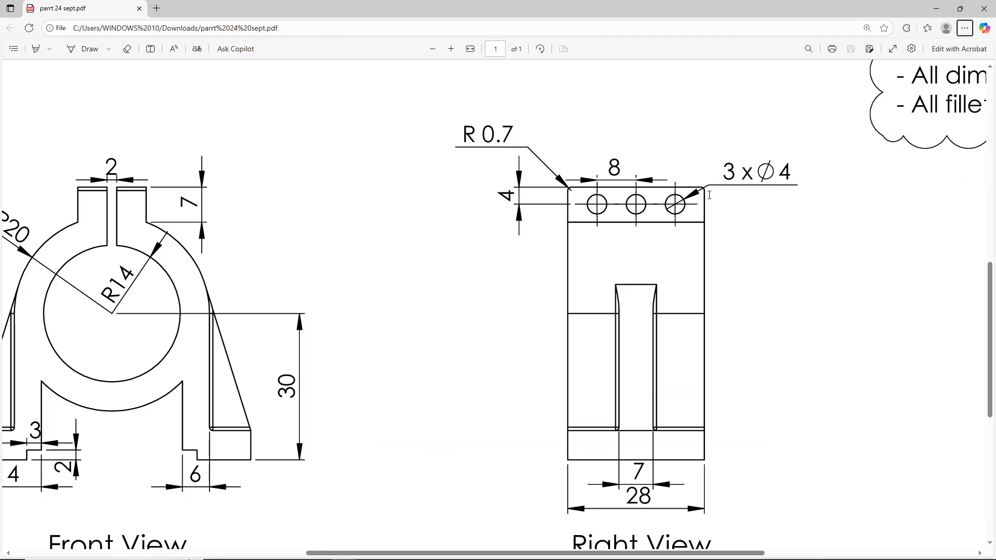
{"action": "key", "text": "alt+Tab"}
{"action": "left_click", "coordinate": [48, 56]}
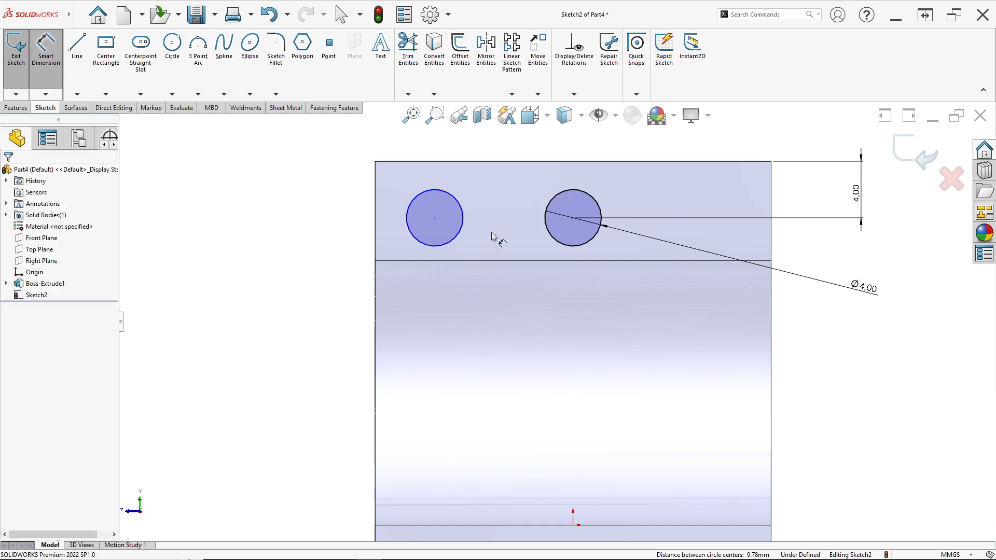
{"action": "left_click", "coordinate": [435, 219]}
{"action": "left_click", "coordinate": [572, 217]}
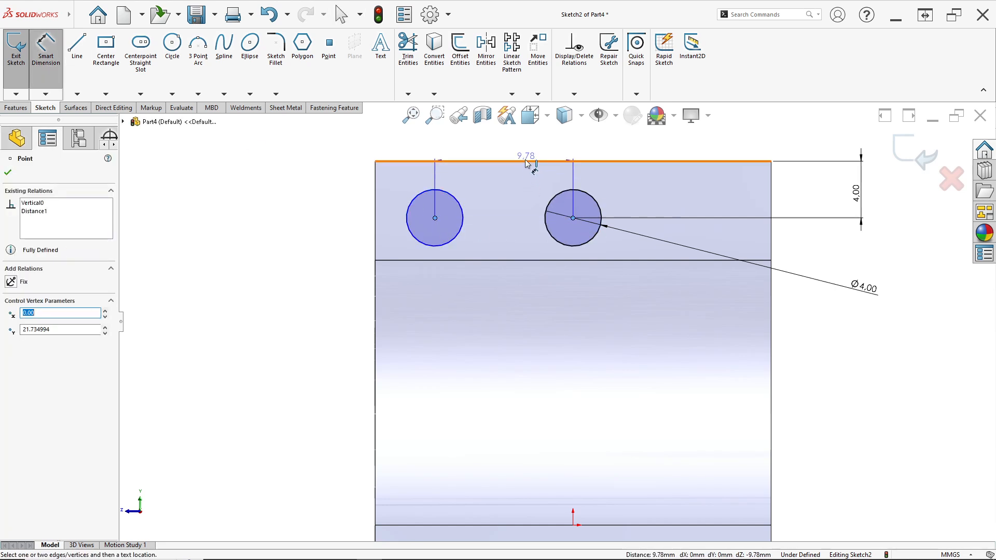
{"action": "left_click", "coordinate": [513, 151]}
{"action": "key", "text": "alt+Tab"}
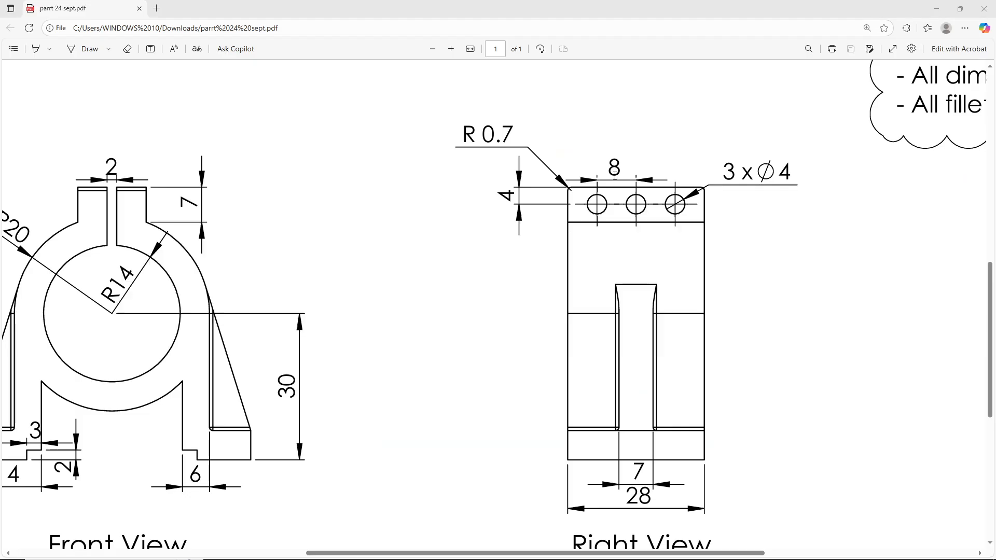
{"action": "key", "text": "alt+Tab"}
{"action": "type", "text": "8"}
{"action": "key", "text": "Return"}
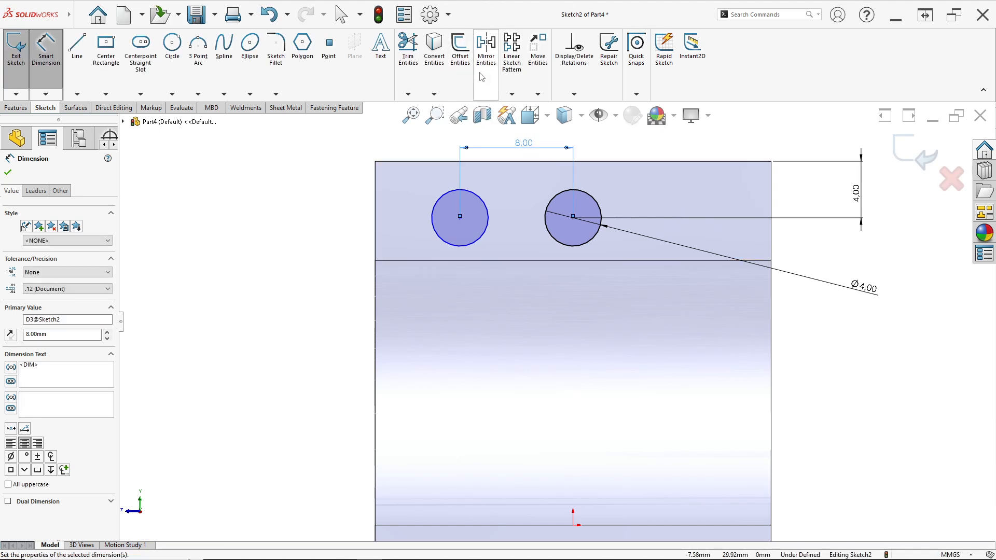
Mirror the second circle about the Front Plane to place the third lug hole.
{"action": "left_click", "coordinate": [486, 48]}
{"action": "left_click", "coordinate": [467, 198]}
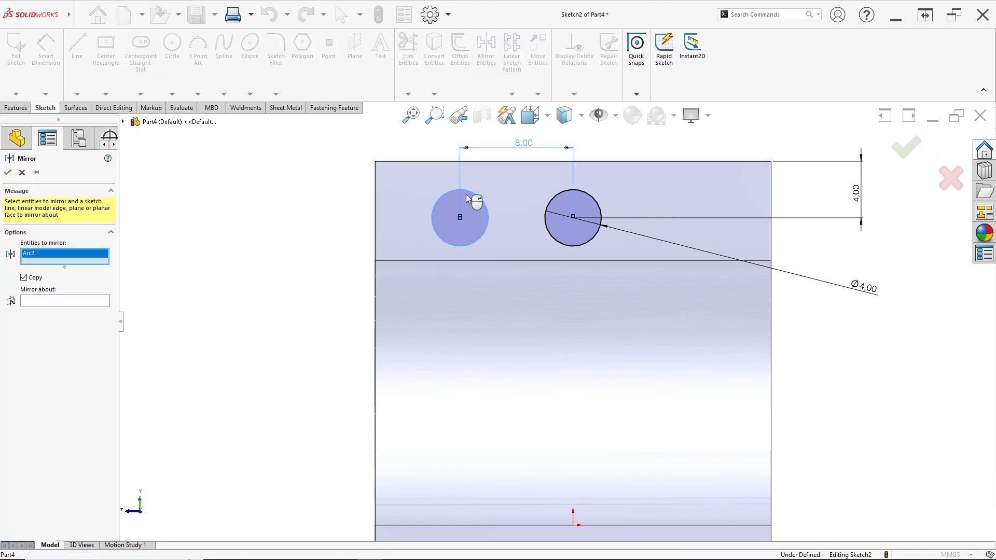
{"action": "left_click", "coordinate": [100, 301]}
{"action": "left_click", "coordinate": [123, 121]}
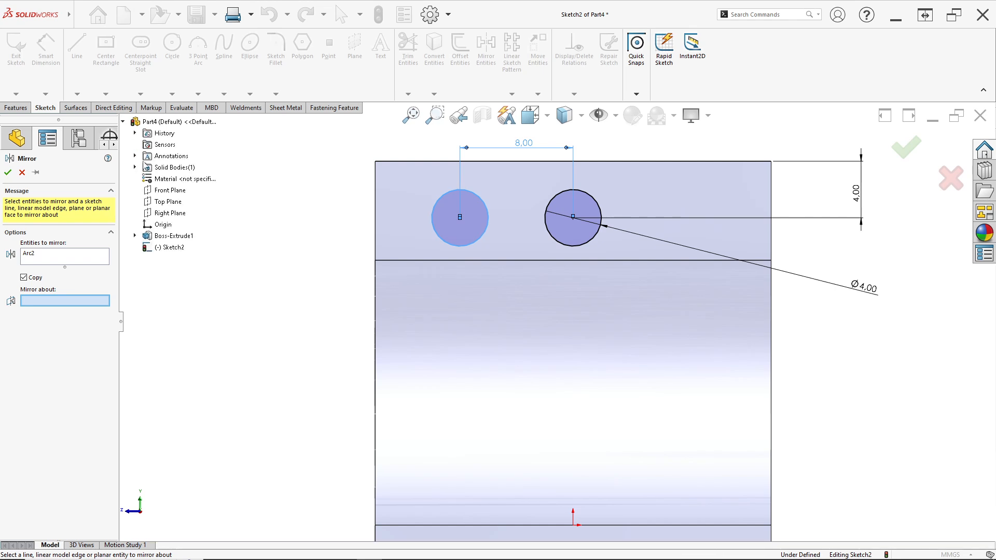
{"action": "left_click", "coordinate": [165, 191]}
{"action": "left_click", "coordinate": [8, 172]}
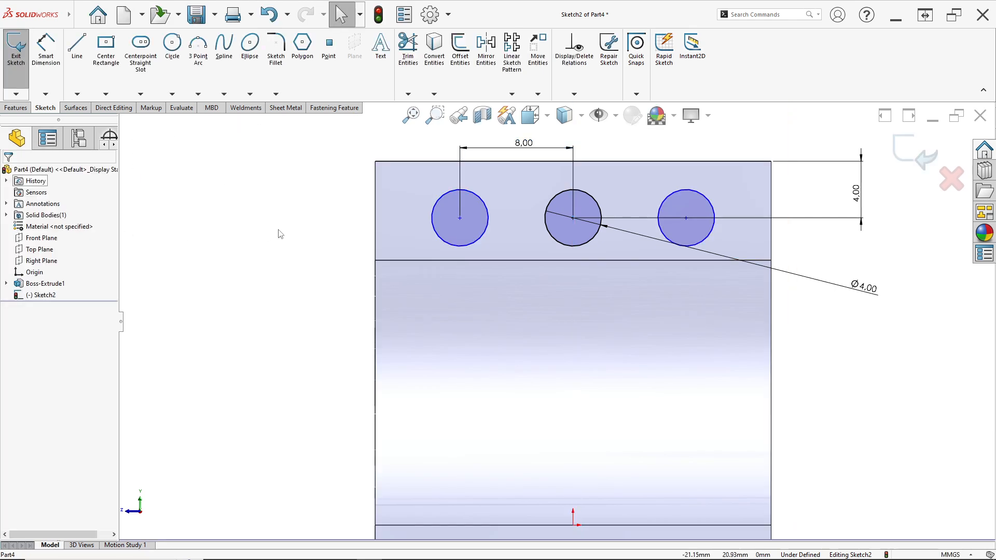
Check the hole layout against the PDF and cut the three circles through both clamp lugs with the Through All end condition.
{"action": "key", "text": "alt+Tab"}
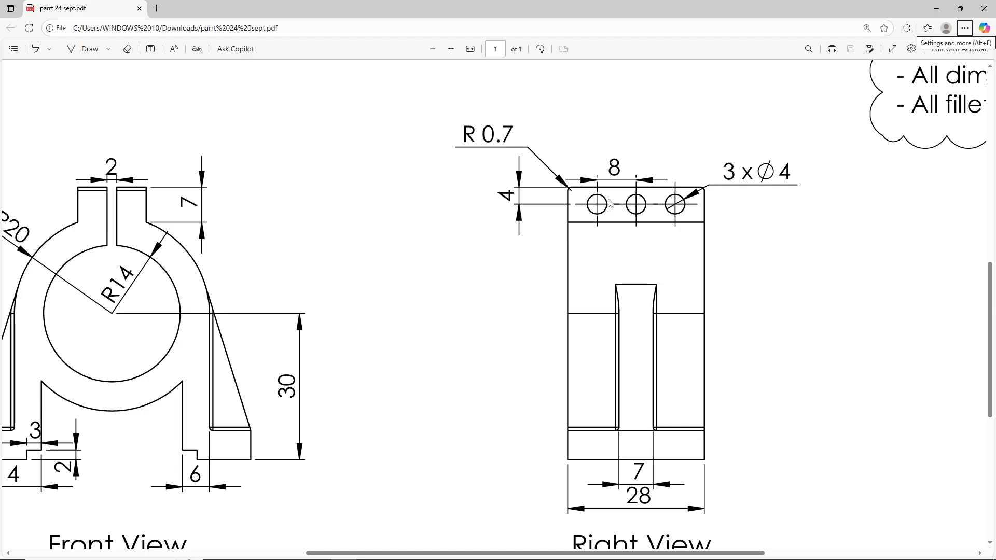
{"action": "key", "text": "alt+Tab"}
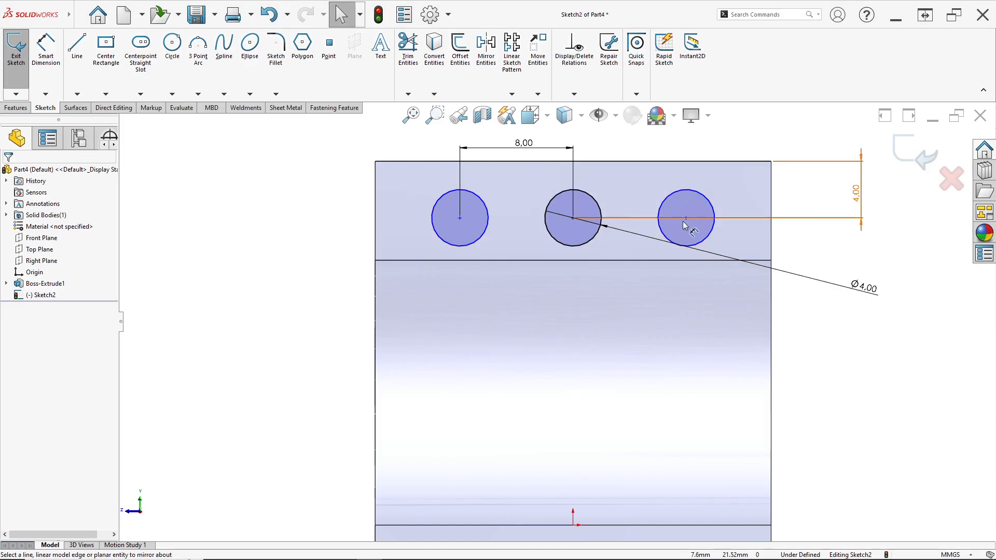
{"action": "left_click", "coordinate": [25, 108]}
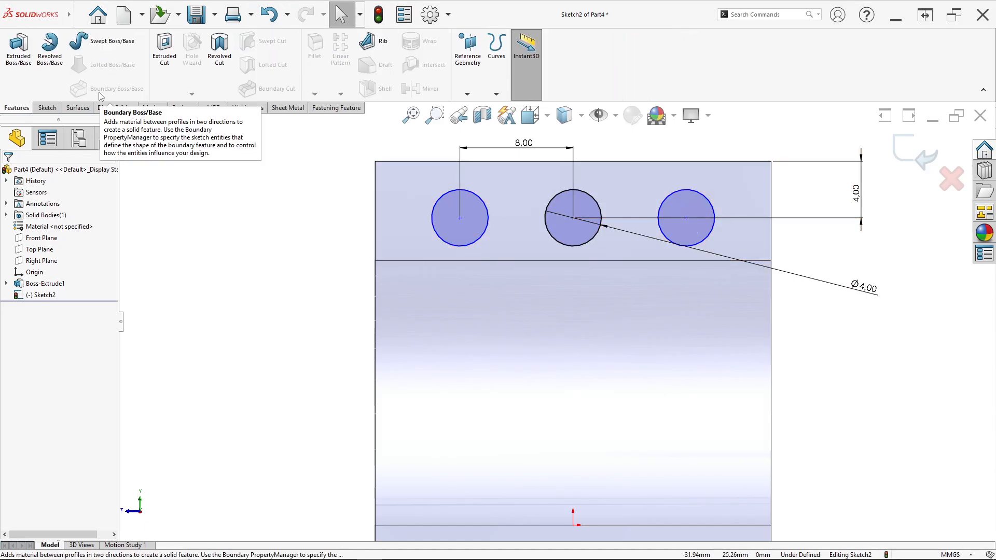
{"action": "left_click", "coordinate": [169, 82]}
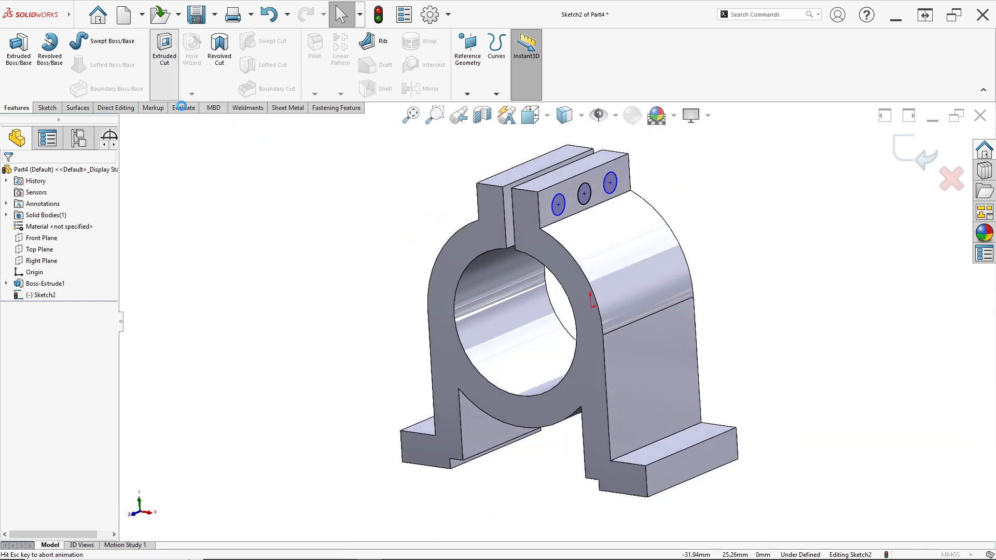
{"action": "left_click", "coordinate": [77, 234]}
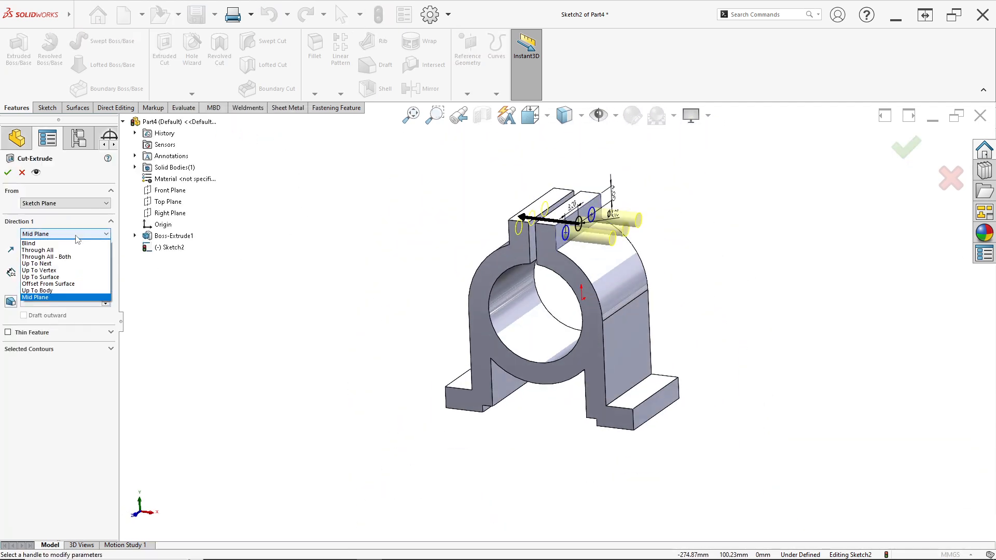
{"action": "left_click", "coordinate": [38, 250]}
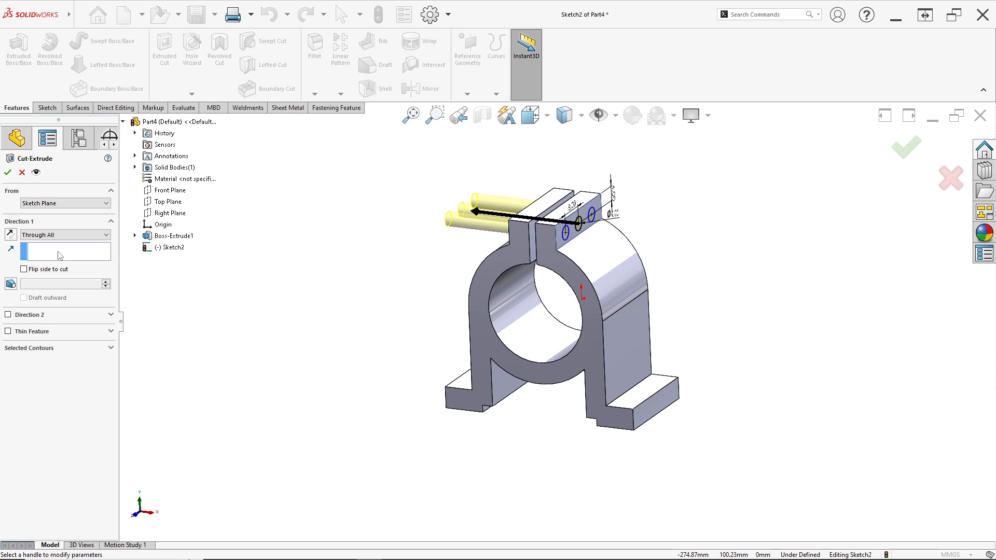
{"action": "left_click", "coordinate": [7, 173]}
Inspect the cut lug holes and examine the base feet's hole size and edge distances in the PDF top view.
{"action": "middle_click_drag", "start_coordinate": [462, 204], "coordinate": [476, 220]}
{"action": "scroll", "coordinate": [572, 220], "scroll_direction": "down", "scroll_amount": 3}
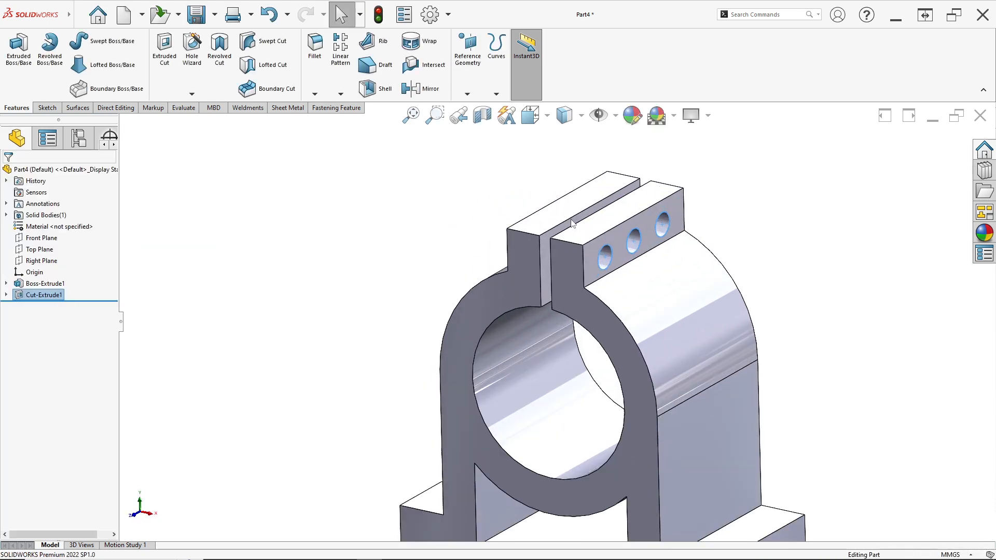
{"action": "middle_click_drag", "start_coordinate": [574, 221], "coordinate": [553, 236]}
{"action": "left_click", "coordinate": [396, 230]}
{"action": "scroll", "coordinate": [586, 353], "scroll_direction": "up", "scroll_amount": 3}
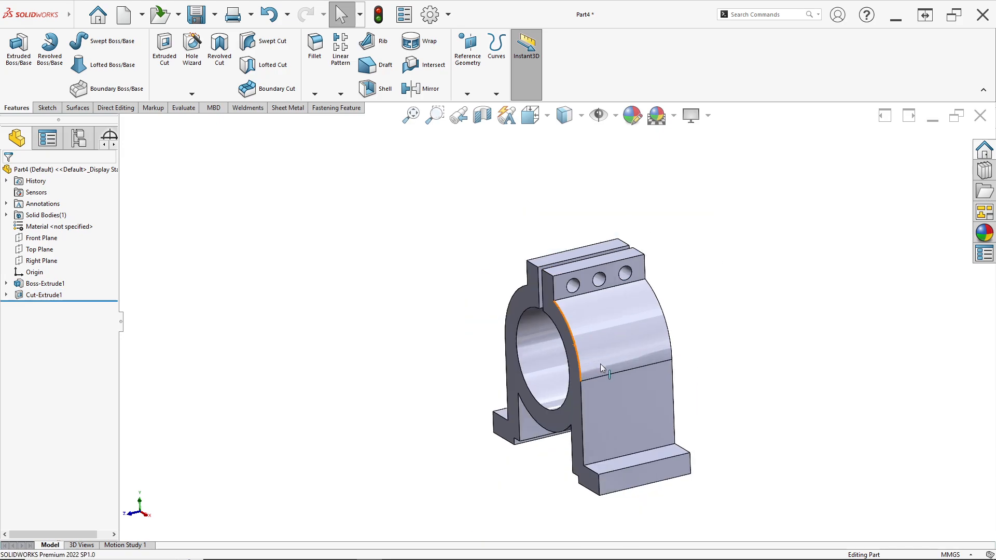
{"action": "mouse_move", "coordinate": [599, 363]}
{"action": "middle_mouse_down"}
{"action": "mouse_move", "coordinate": [620, 371]}
{"action": "mouse_move", "coordinate": [591, 366]}
{"action": "middle_mouse_up"}
{"action": "key", "text": "alt+Tab"}
{"action": "scroll", "coordinate": [363, 322], "scroll_direction": "down", "scroll_amount": 3, "text": "ctrl"}
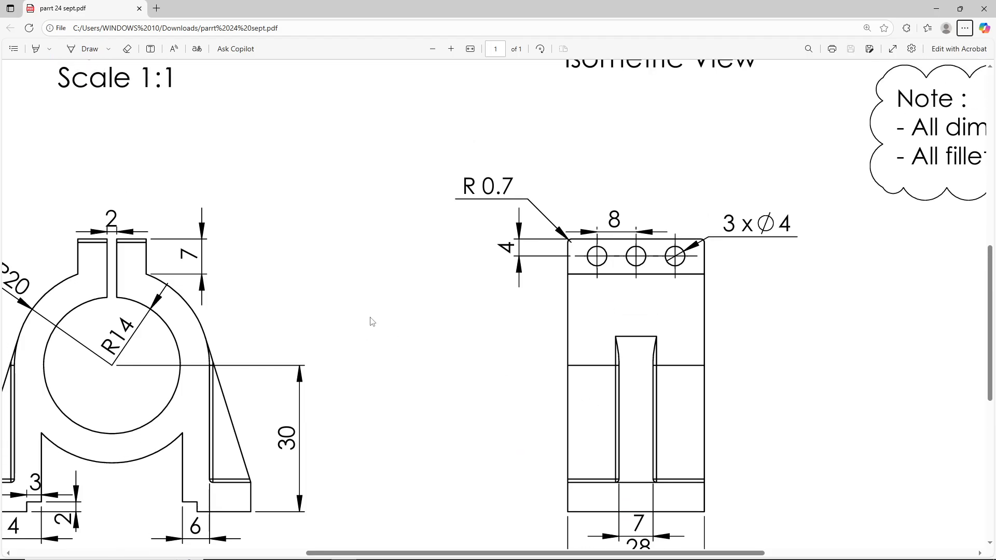
{"action": "scroll", "coordinate": [280, 223], "scroll_direction": "up", "scroll_amount": 2, "text": "ctrl"}
{"action": "scroll", "coordinate": [196, 186], "scroll_direction": "up", "scroll_amount": 1}
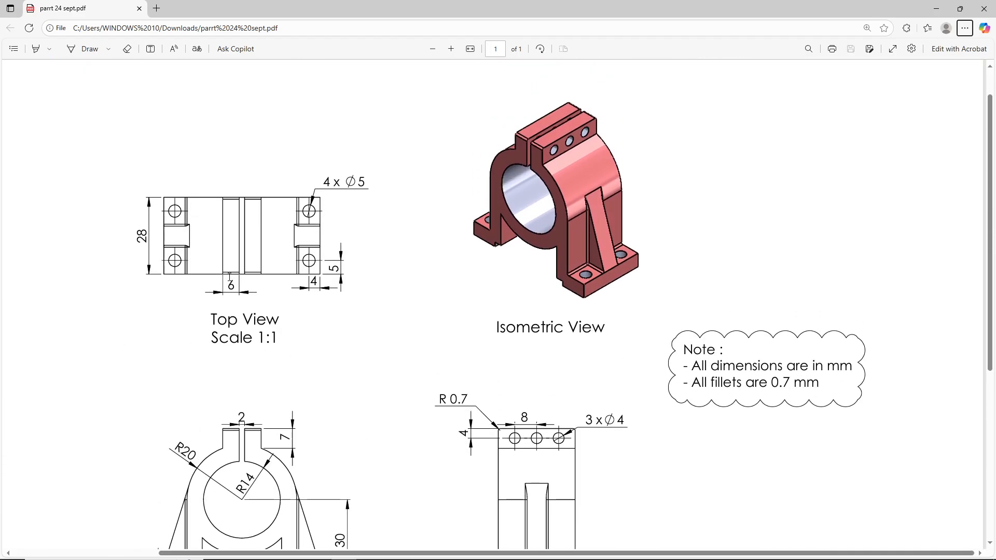
{"action": "scroll", "coordinate": [205, 311], "scroll_direction": "up", "scroll_amount": 1, "text": "ctrl"}
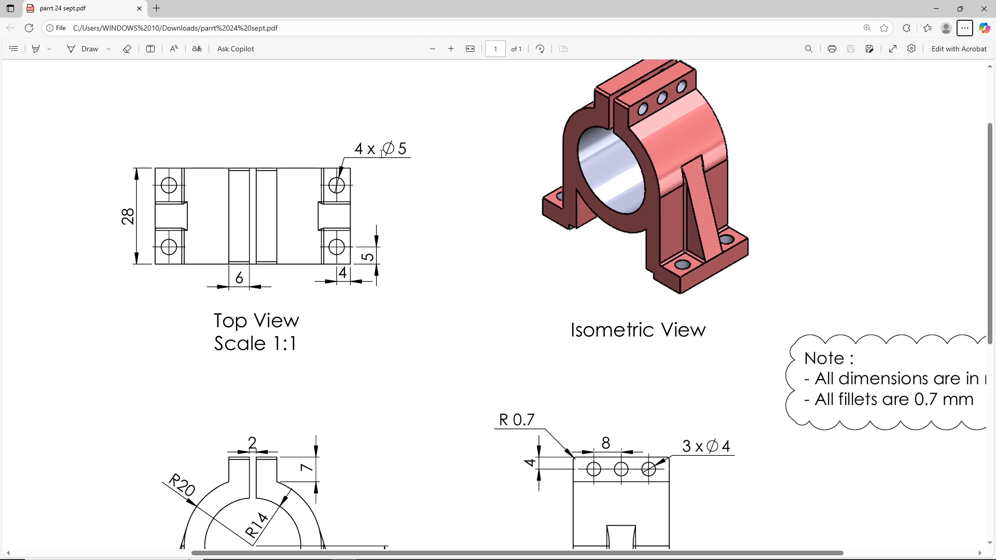
{"action": "scroll", "coordinate": [324, 258], "scroll_direction": "up", "scroll_amount": 2, "text": "ctrl"}
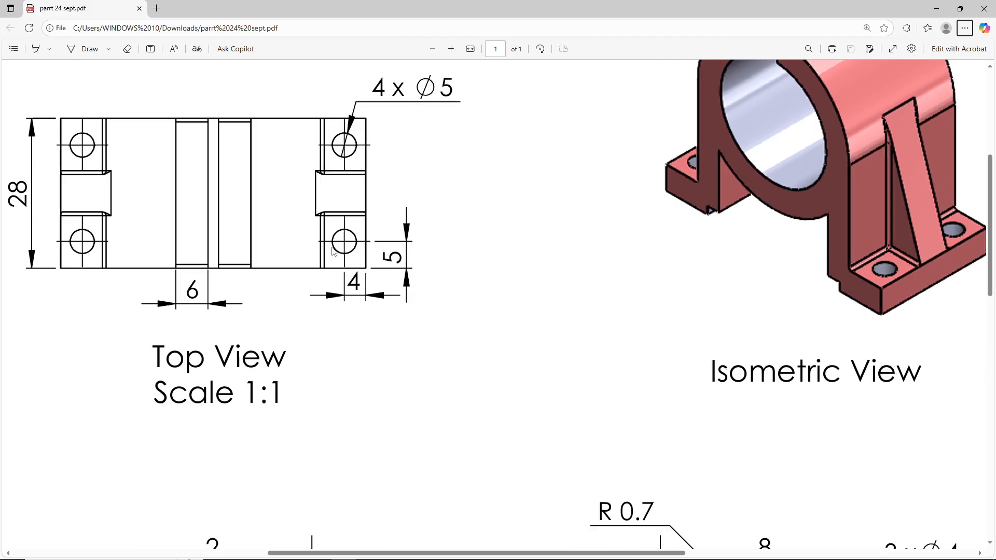
Start a sketch on the upper face of the right base foot and draw a circle about 3.4 mm in diameter near its front outer corner.
{"action": "key", "text": "alt+Tab"}
{"action": "scroll", "coordinate": [704, 483], "scroll_direction": "down", "scroll_amount": 2}
{"action": "right_click", "coordinate": [582, 452]}
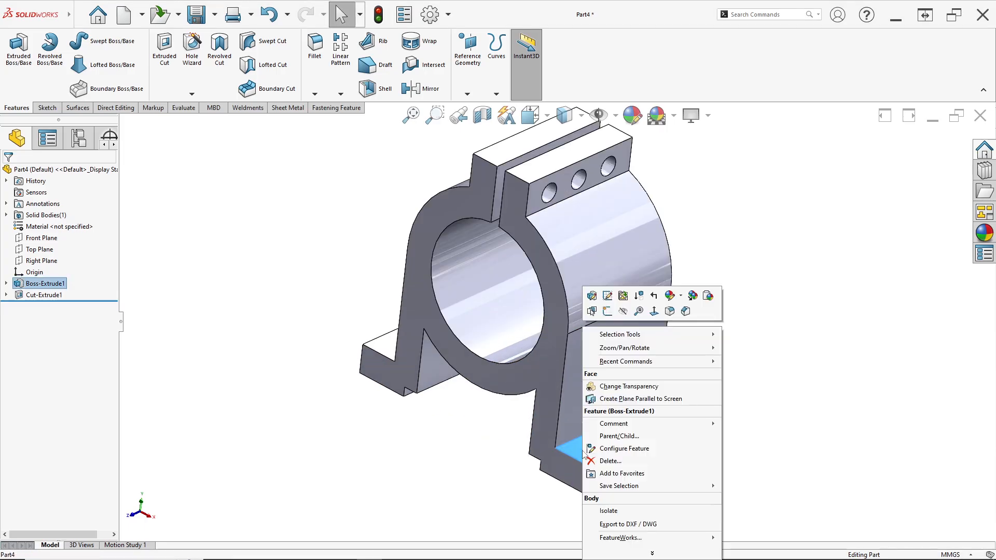
{"action": "left_click", "coordinate": [606, 313]}
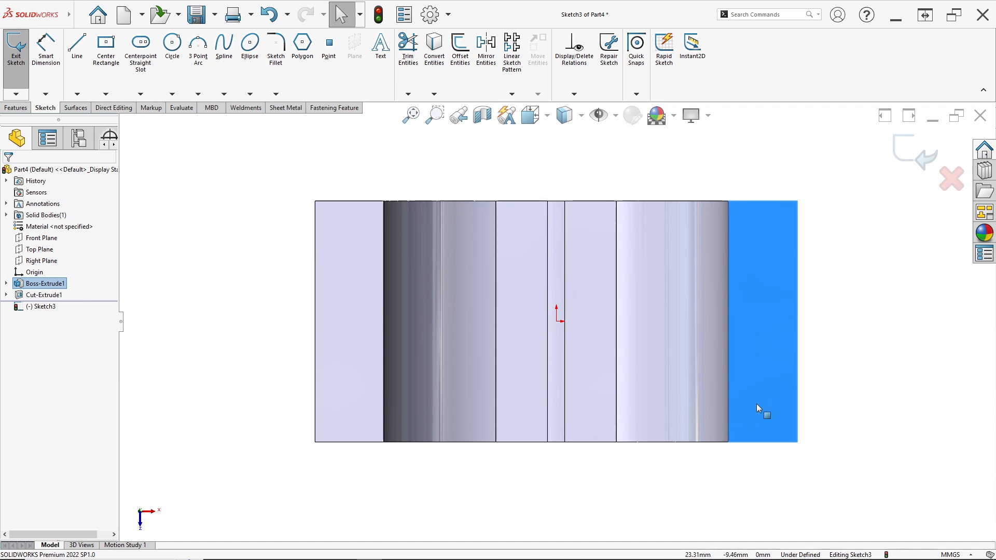
{"action": "left_click", "coordinate": [172, 44]}
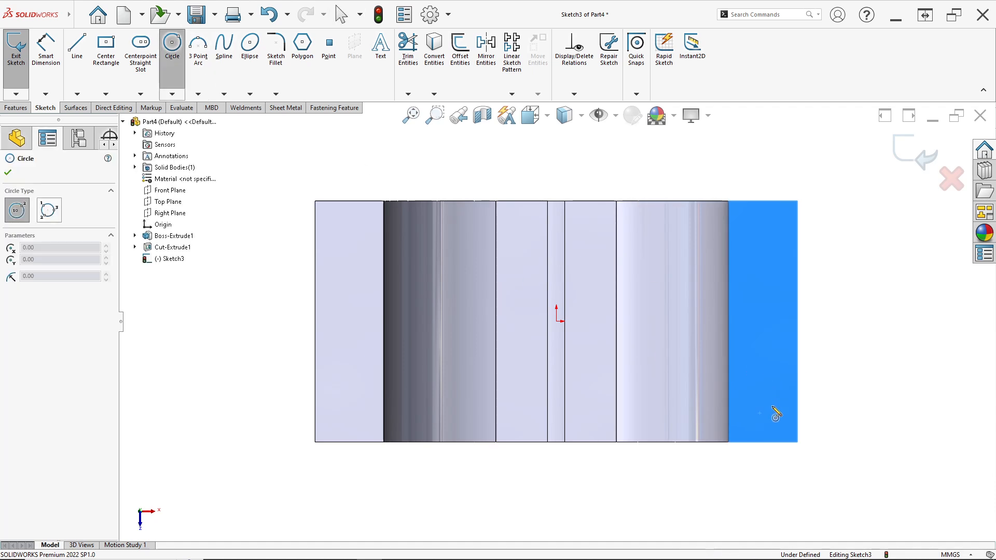
{"action": "left_click", "coordinate": [760, 412]}
{"action": "scroll", "coordinate": [767, 425], "scroll_direction": "down", "scroll_amount": 3}
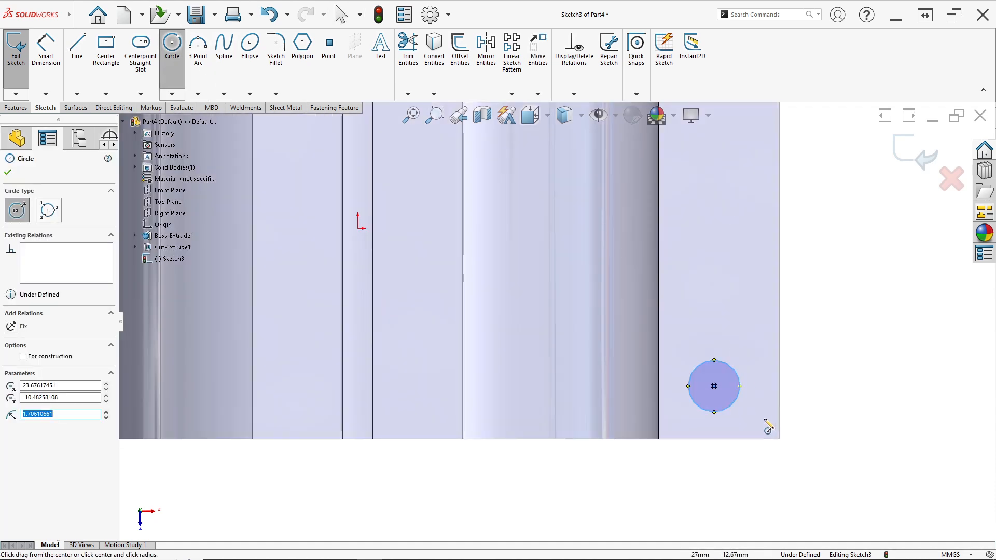
{"action": "key", "text": "Escape"}
Dimension the sketched circle on the base foot to a 5 mm diameter.
{"action": "left_click", "coordinate": [45, 52]}
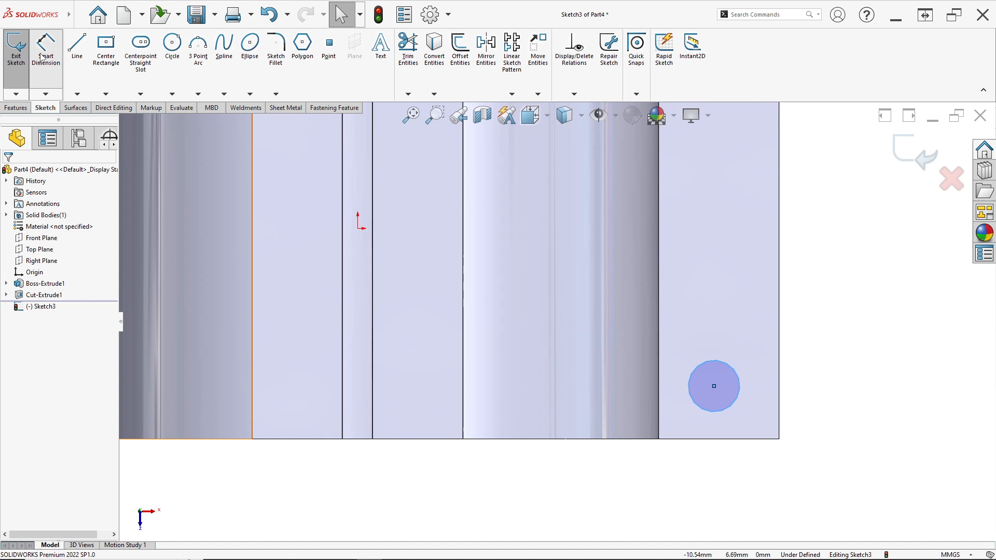
{"action": "left_click", "coordinate": [739, 381]}
{"action": "left_click", "coordinate": [839, 381]}
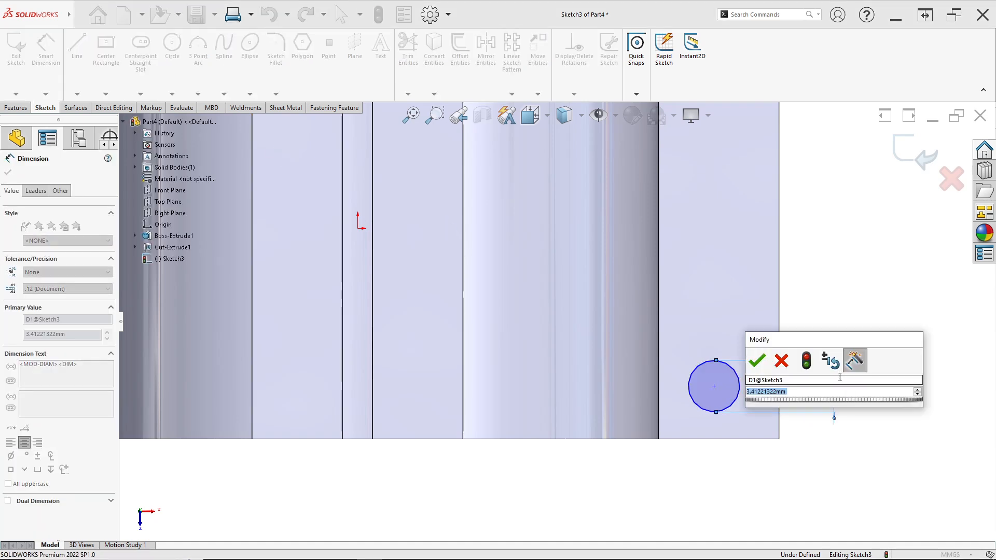
{"action": "type", "text": "5"}
{"action": "key", "text": "Return"}
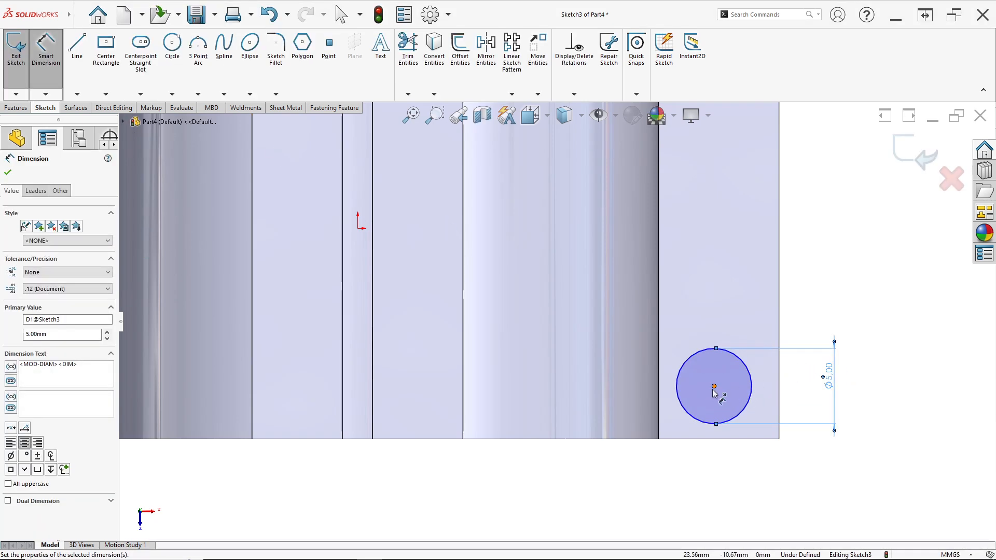
Set the circle center 4 mm from the foot's outer side edge, checking the distance in the PDF top view.
{"action": "left_click", "coordinate": [714, 387]}
{"action": "left_click", "coordinate": [779, 399]}
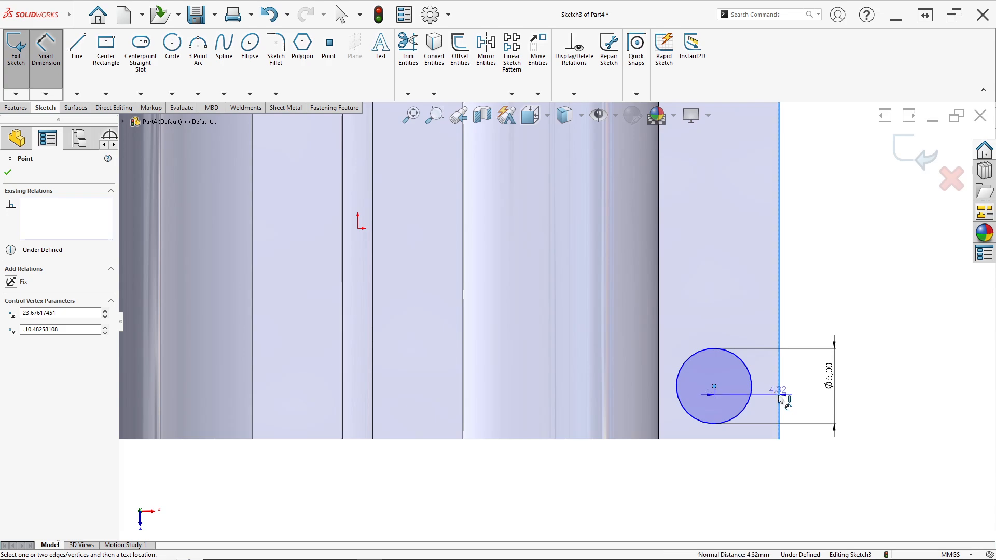
{"action": "left_click", "coordinate": [751, 472]}
{"action": "key", "text": "alt+Tab"}
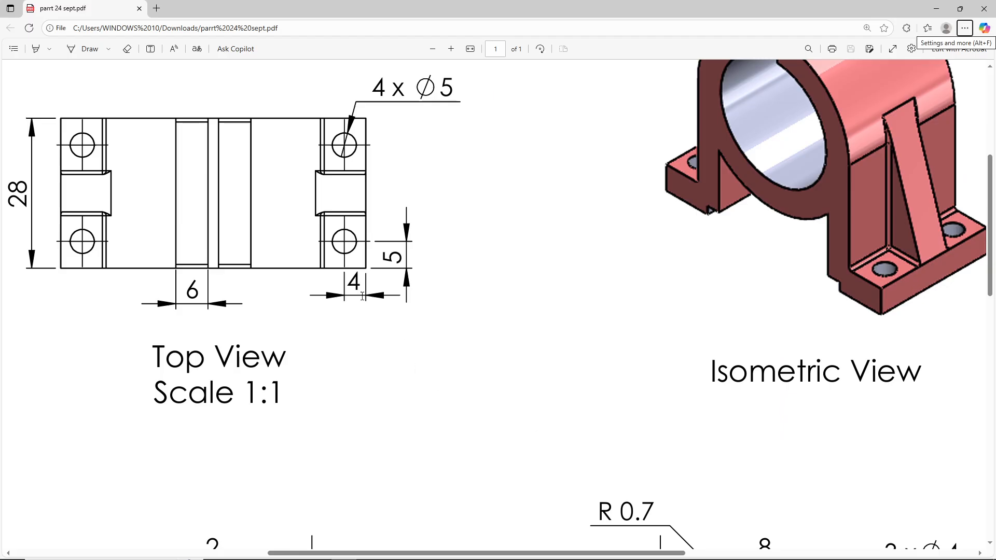
{"action": "key", "text": "alt+Tab"}
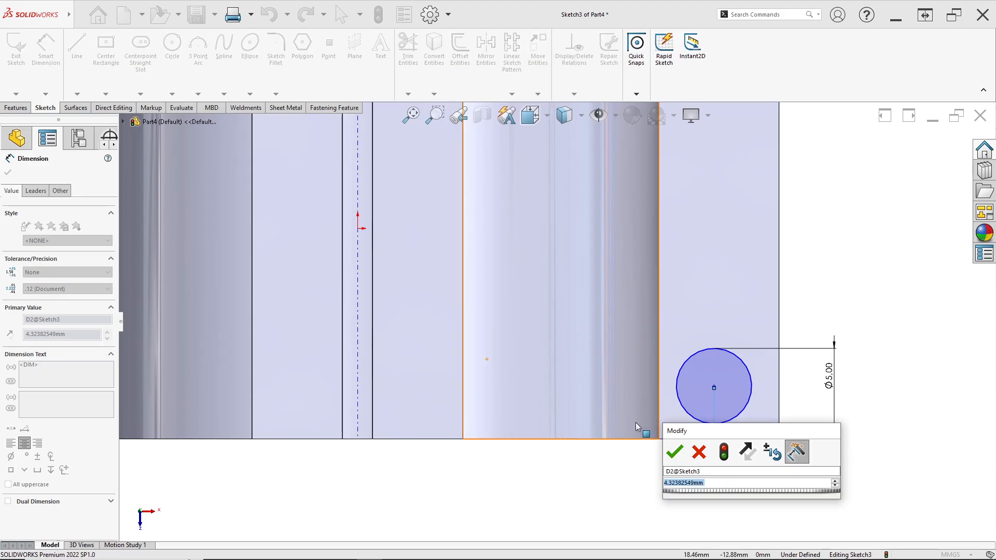
{"action": "type", "text": "4"}
{"action": "key", "text": "Return"}
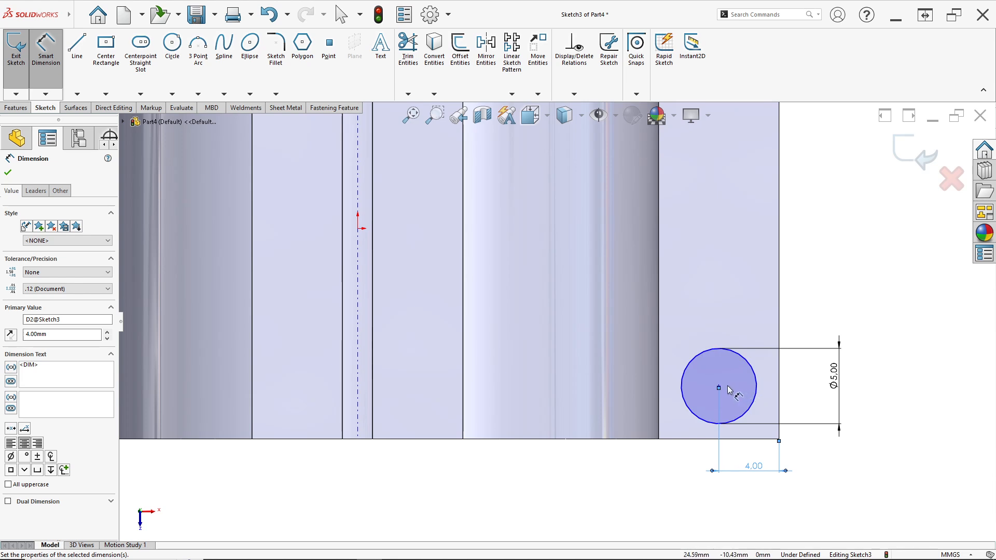
Set the circle center 5 mm from the foot's front edge, checking the distance in the PDF top view.
{"action": "left_click", "coordinate": [718, 387]}
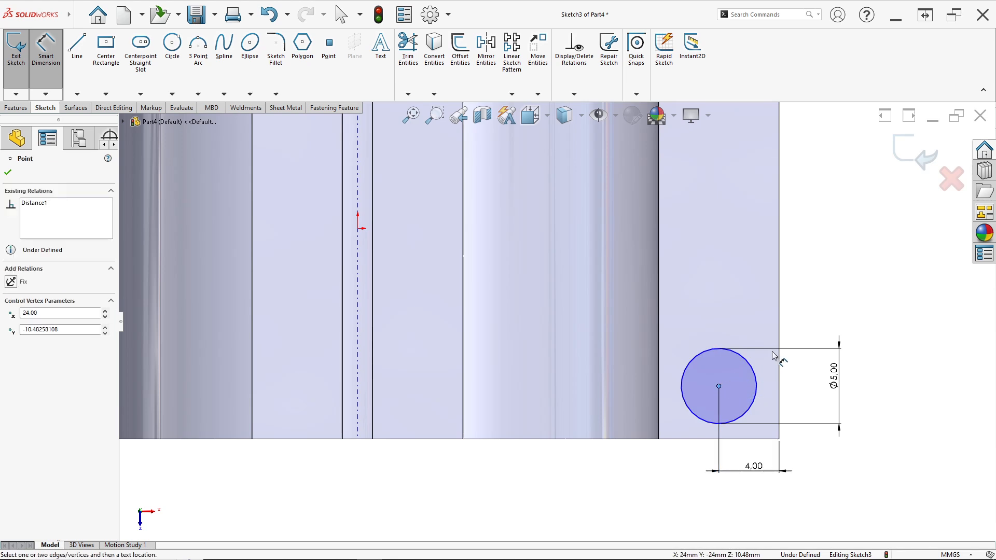
{"action": "left_click", "coordinate": [730, 440]}
{"action": "left_click", "coordinate": [815, 411]}
{"action": "key", "text": "alt+Tab"}
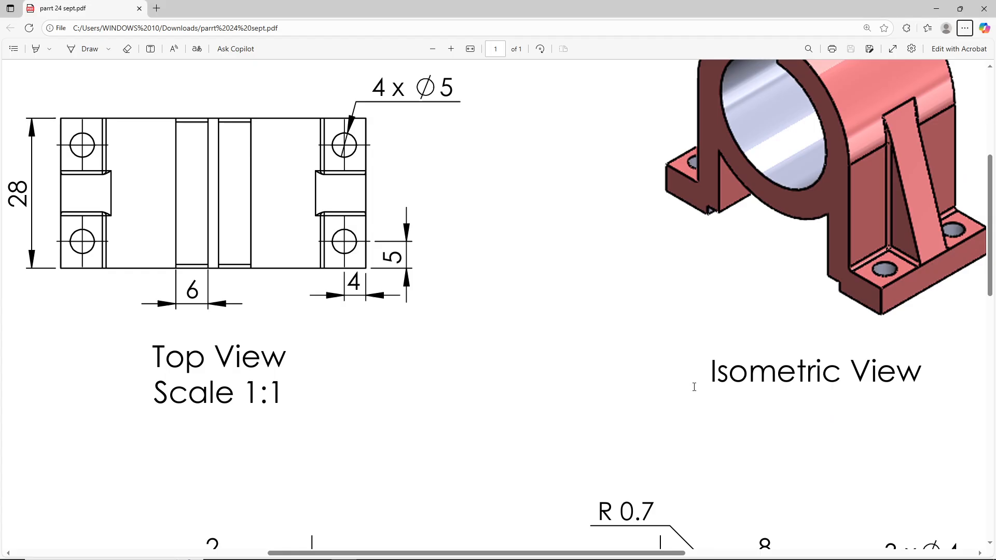
{"action": "key", "text": "alt+Tab"}
{"action": "type", "text": "5"}
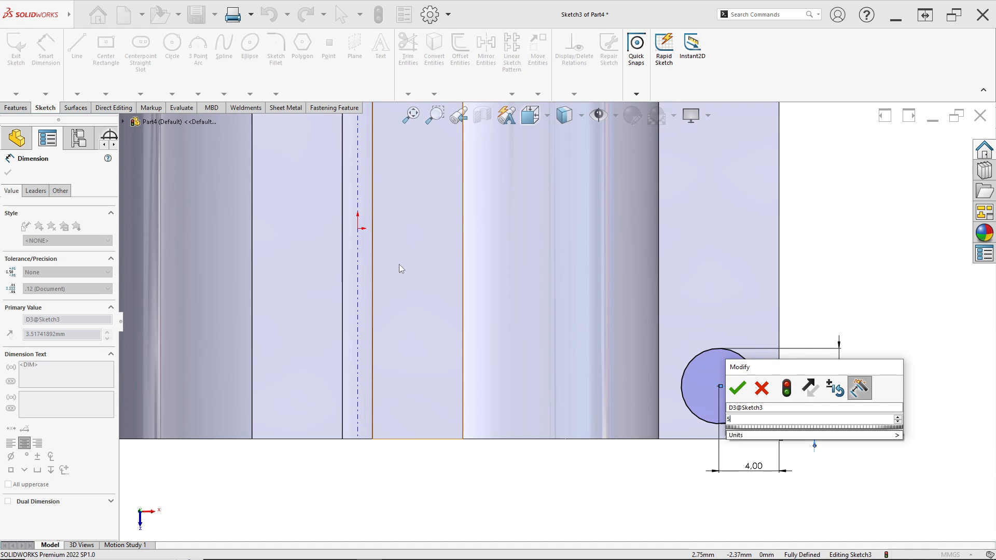
{"action": "key", "text": "Return"}
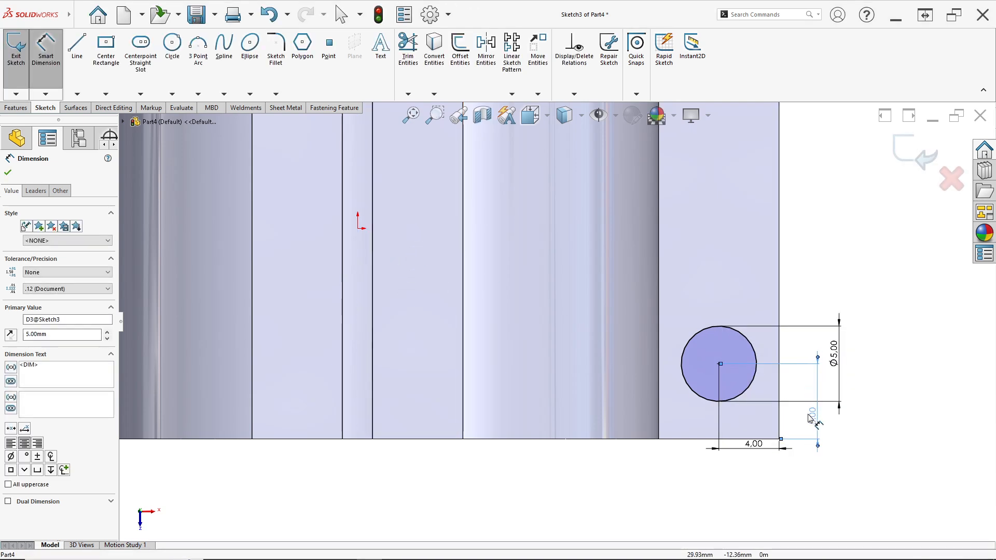
Check the four-hole layout in the PDF and mirror the 5 mm circle about the Front Plane.
{"action": "key", "text": "f"}
{"action": "key", "text": "alt+Tab"}
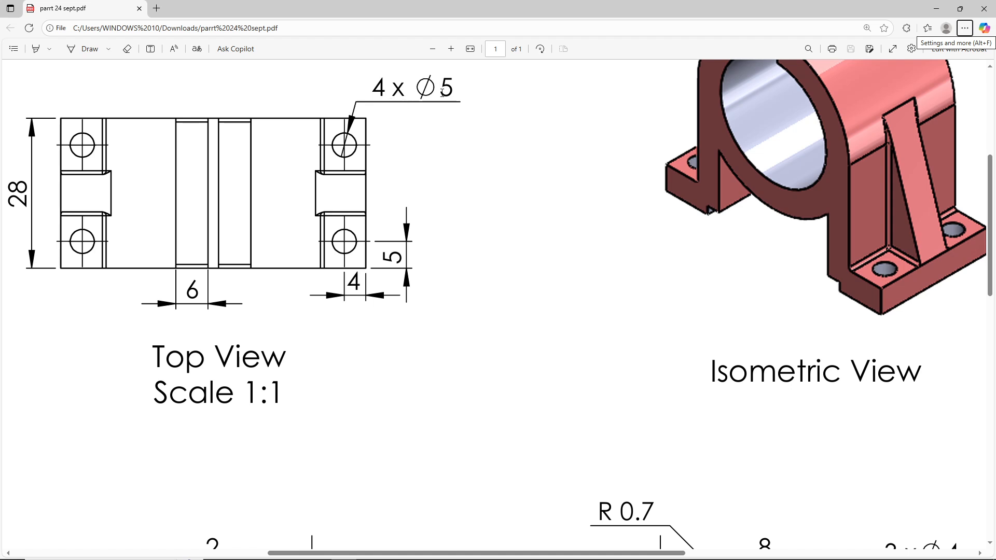
{"action": "key", "text": "alt+Tab"}
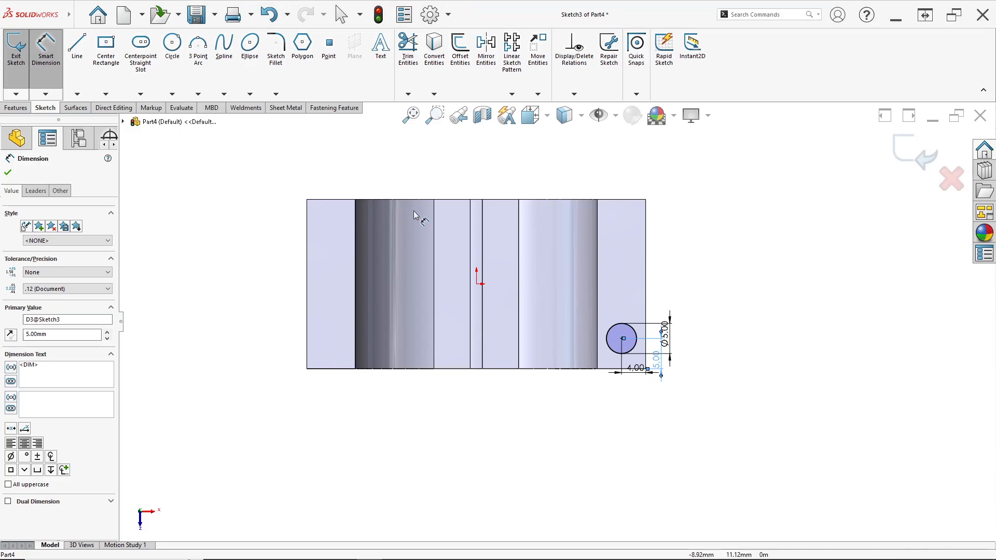
{"action": "left_click", "coordinate": [479, 84]}
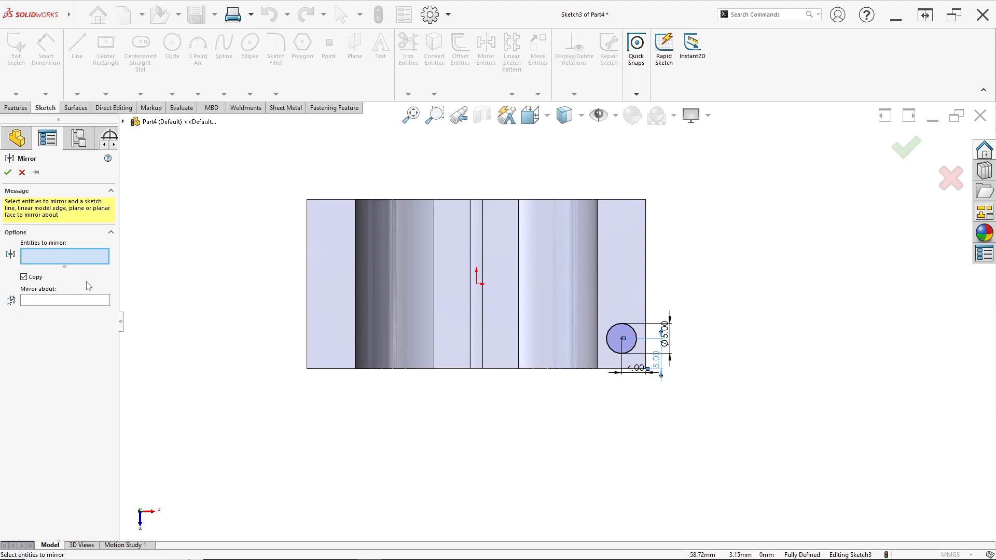
{"action": "left_click", "coordinate": [611, 325]}
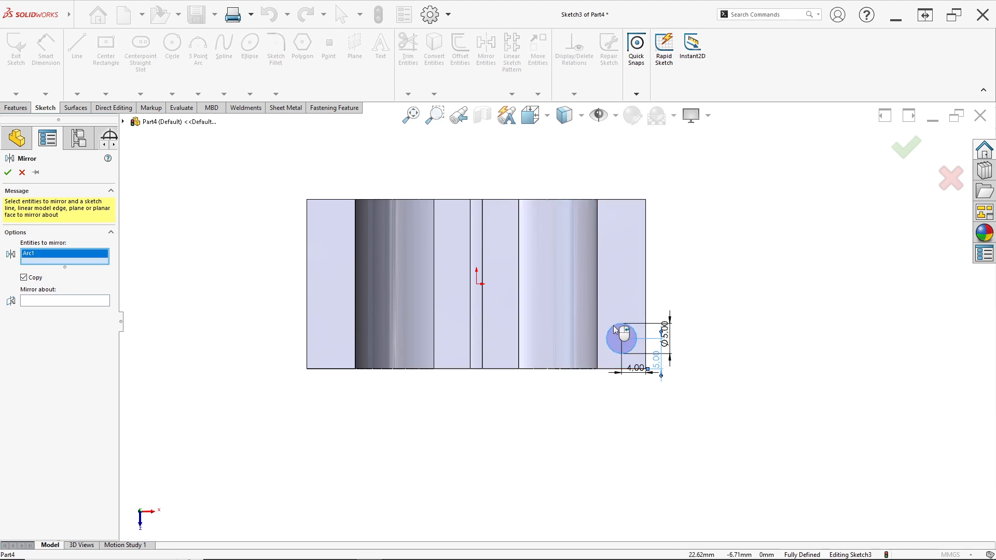
{"action": "left_click", "coordinate": [106, 302]}
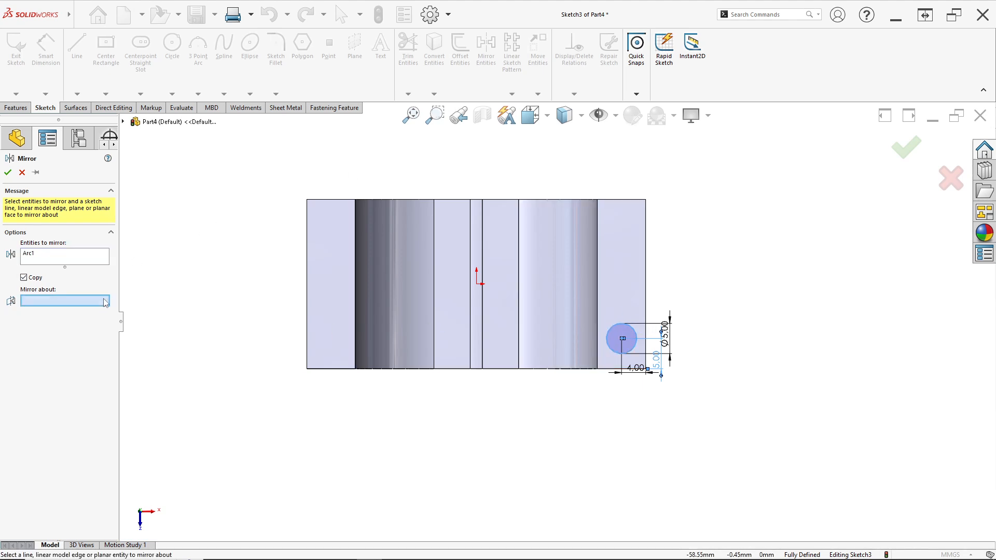
{"action": "left_click", "coordinate": [124, 121]}
{"action": "left_click", "coordinate": [171, 190]}
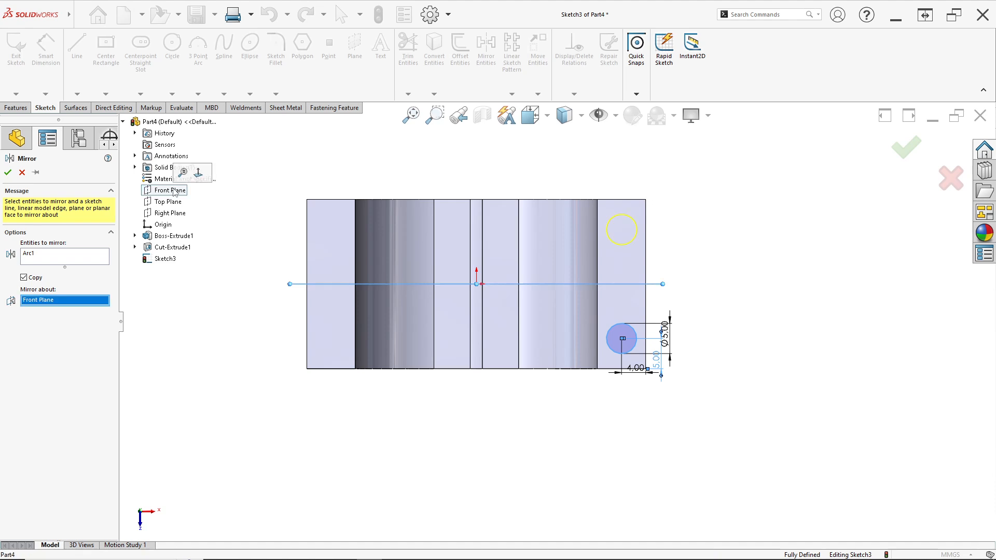
{"action": "left_click", "coordinate": [8, 172]}
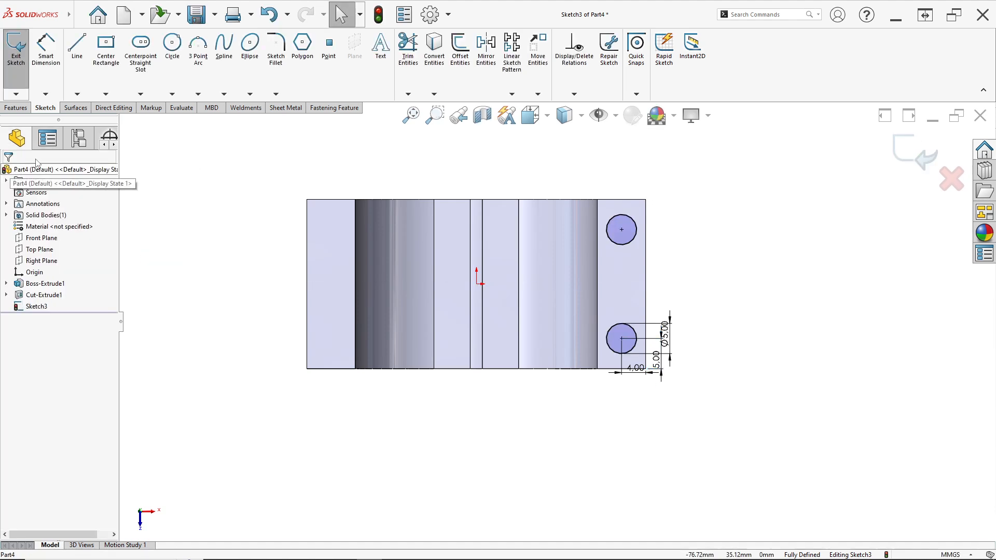
Mirror both circles about the Right Plane to place the holes on the opposite foot.
{"action": "left_click", "coordinate": [487, 84]}
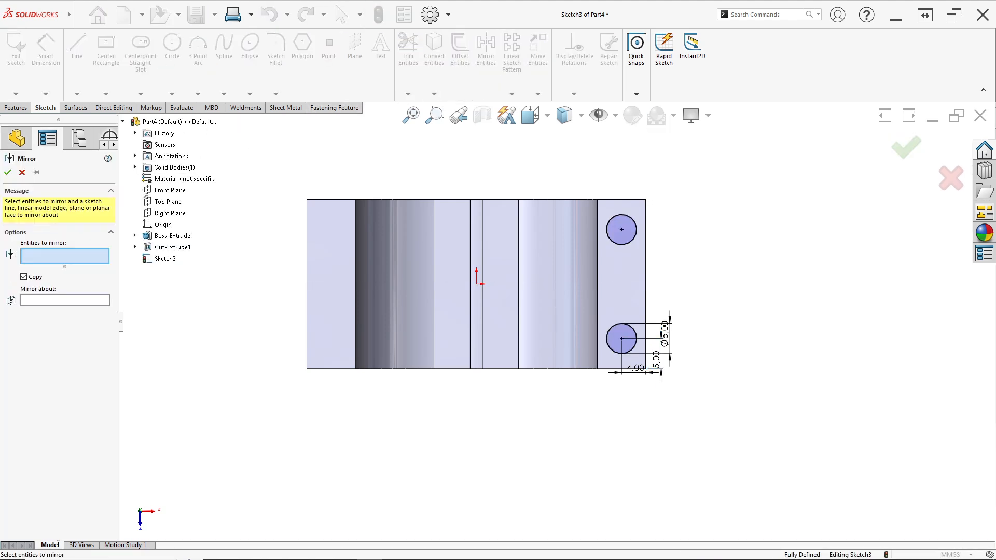
{"action": "left_click", "coordinate": [626, 228]}
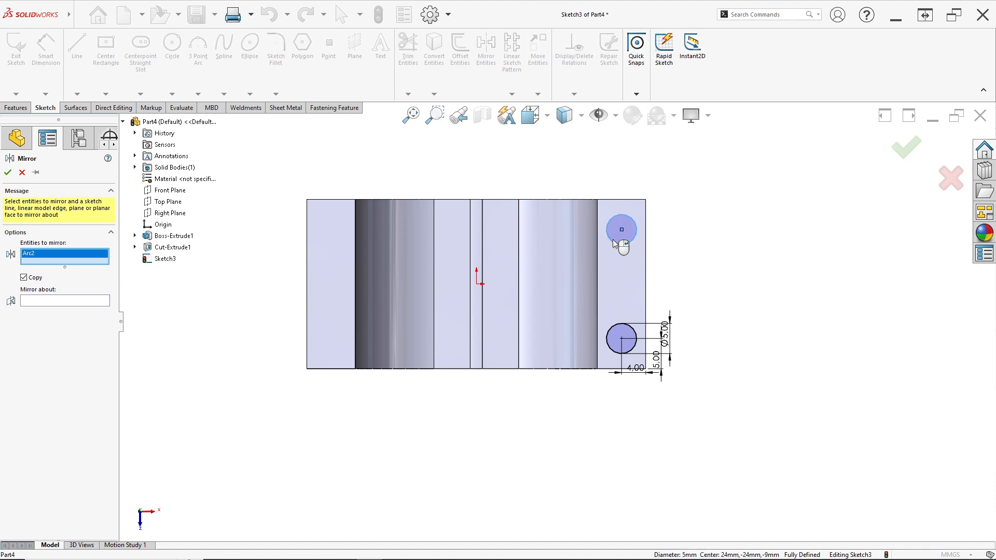
{"action": "left_click", "coordinate": [621, 337]}
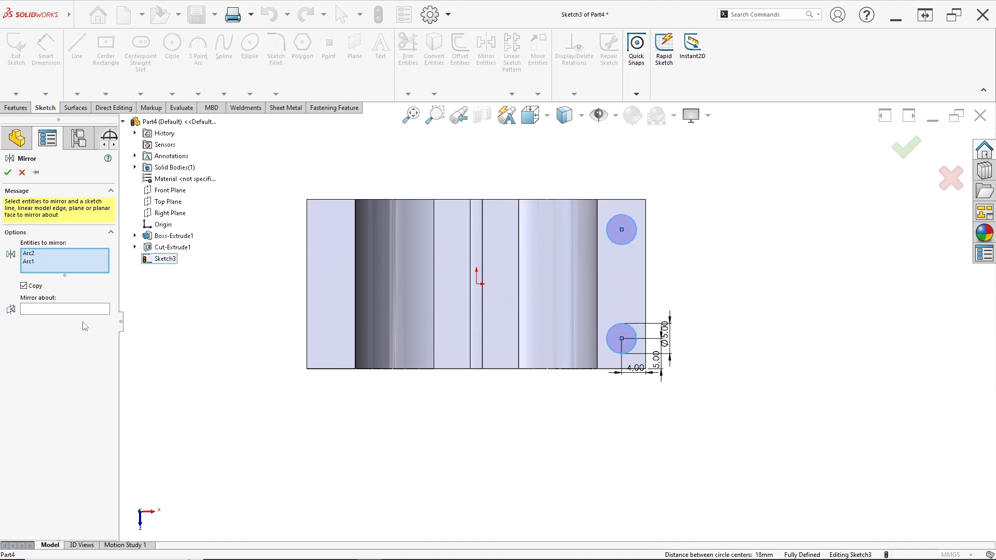
{"action": "left_click", "coordinate": [43, 310]}
{"action": "left_click", "coordinate": [169, 214]}
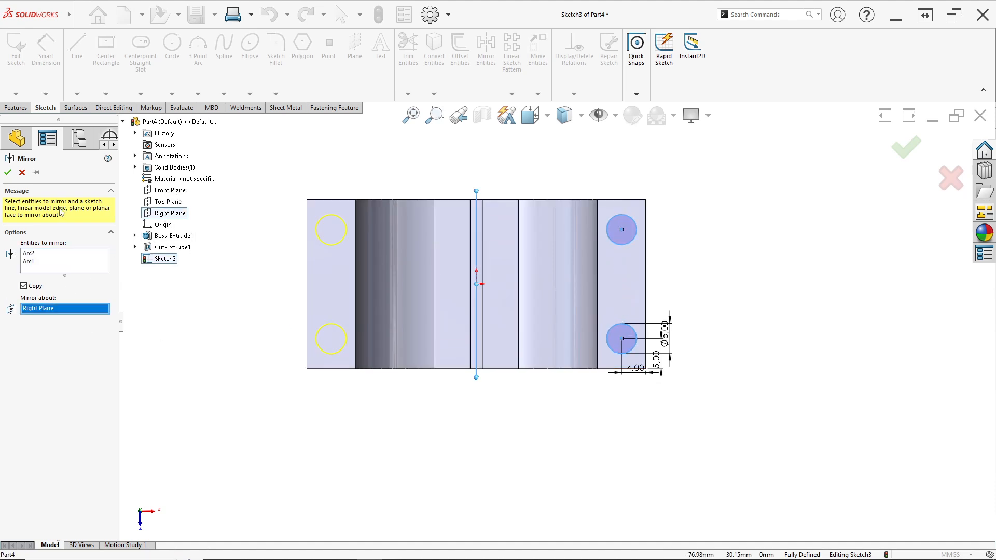
{"action": "left_click", "coordinate": [8, 172]}
Move the 4 mm dimension clear of the foot outline and cut the four circles through the base feet with the Through All end condition.
{"action": "scroll", "coordinate": [328, 261], "scroll_direction": "down", "scroll_amount": 1}
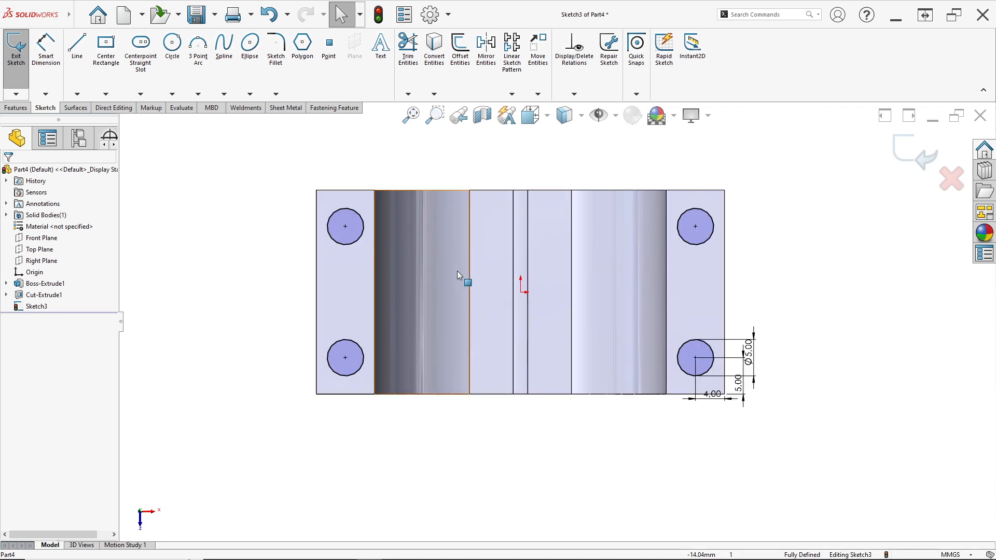
{"action": "left_click_drag", "start_coordinate": [715, 398], "coordinate": [741, 390]}
{"action": "left_click", "coordinate": [741, 392]}
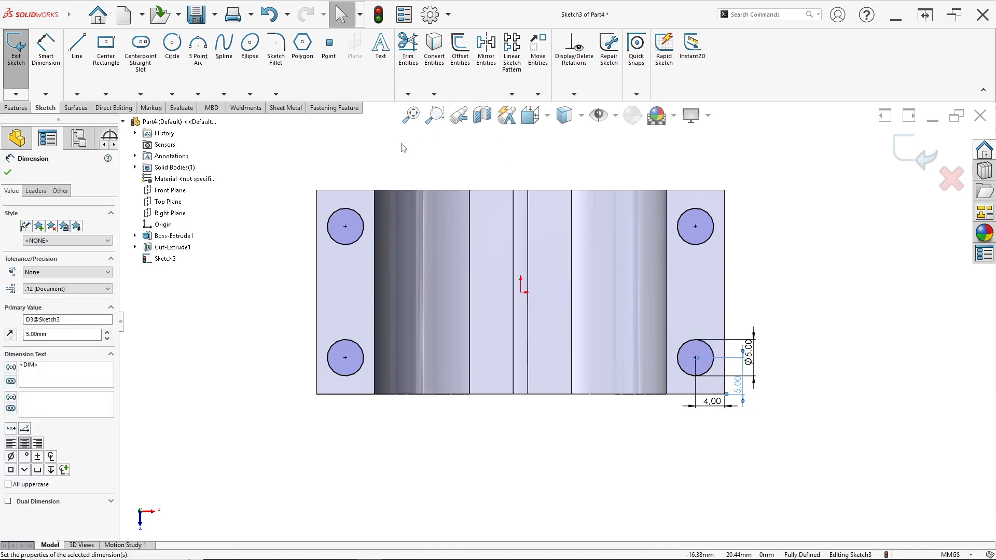
{"action": "left_click", "coordinate": [16, 108]}
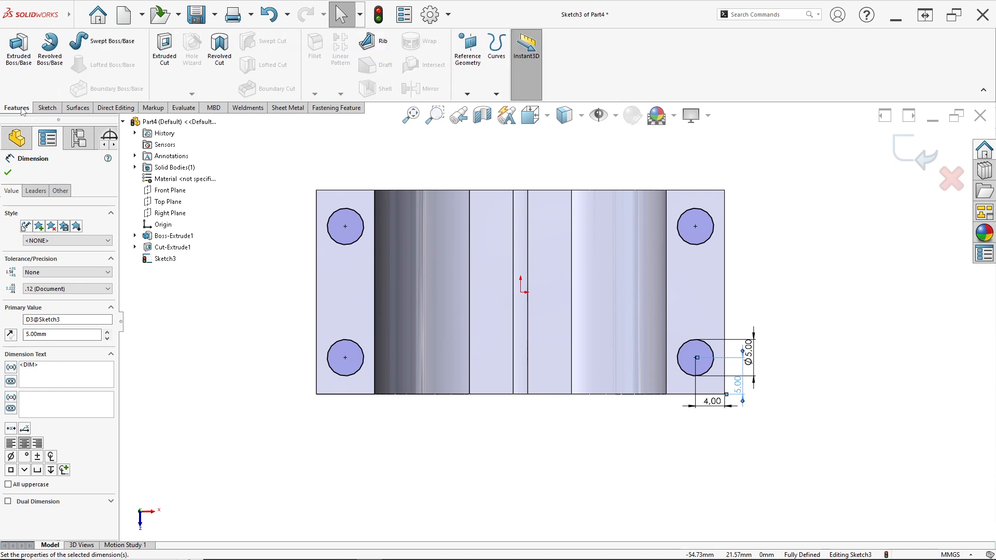
{"action": "left_click", "coordinate": [165, 50]}
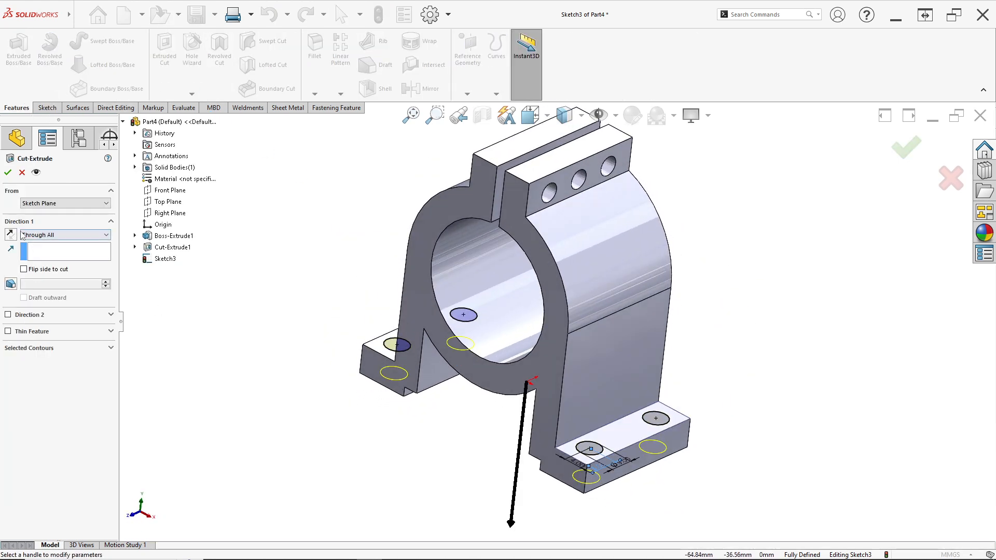
{"action": "left_click", "coordinate": [7, 172]}
Inspect the cut base holes in isometric view and examine the side rib's shape and width in the PDF views.
{"action": "middle_click_drag", "start_coordinate": [614, 397], "coordinate": [562, 416]}
{"action": "key", "text": "space"}
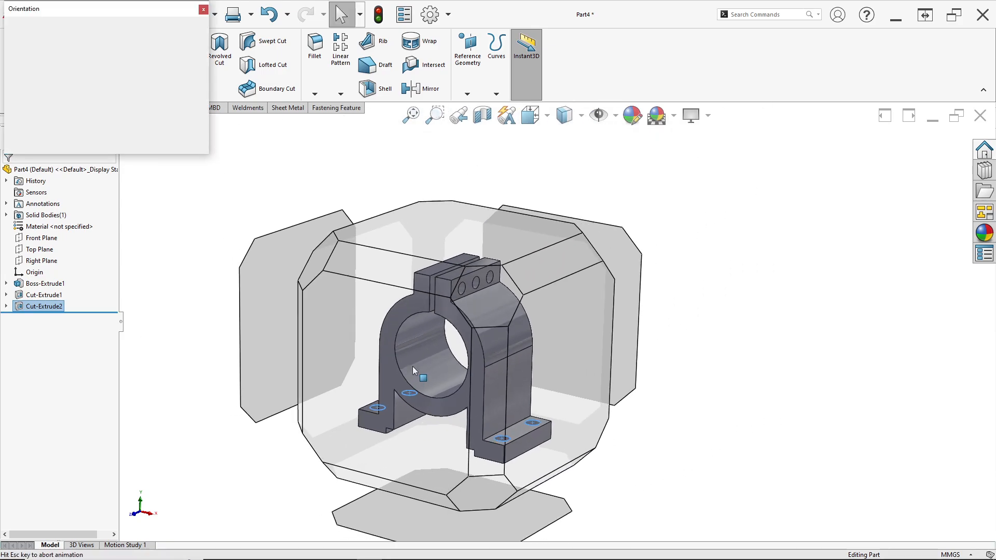
{"action": "left_click", "coordinate": [449, 348]}
{"action": "key", "text": "alt+Tab"}
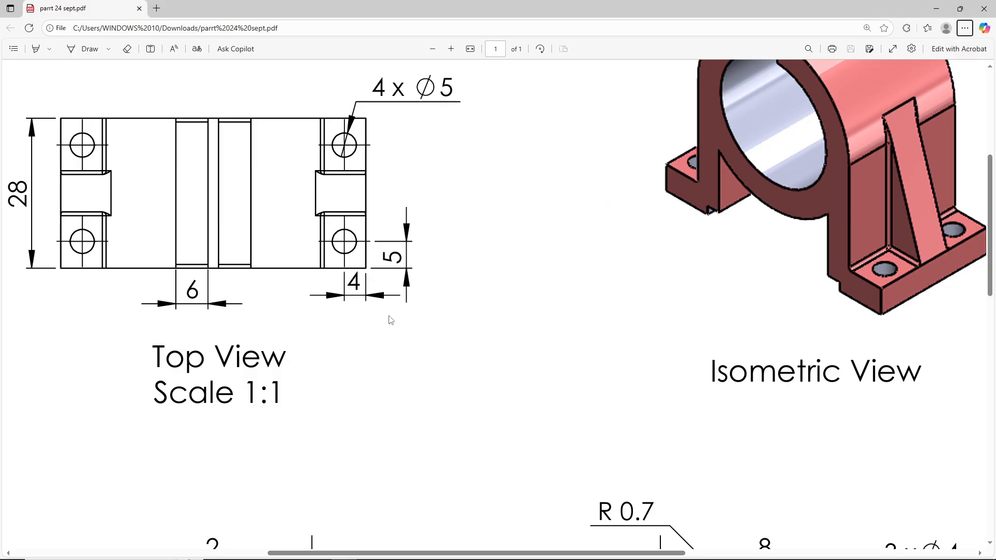
{"action": "scroll", "coordinate": [817, 241], "scroll_direction": "up", "scroll_amount": 2}
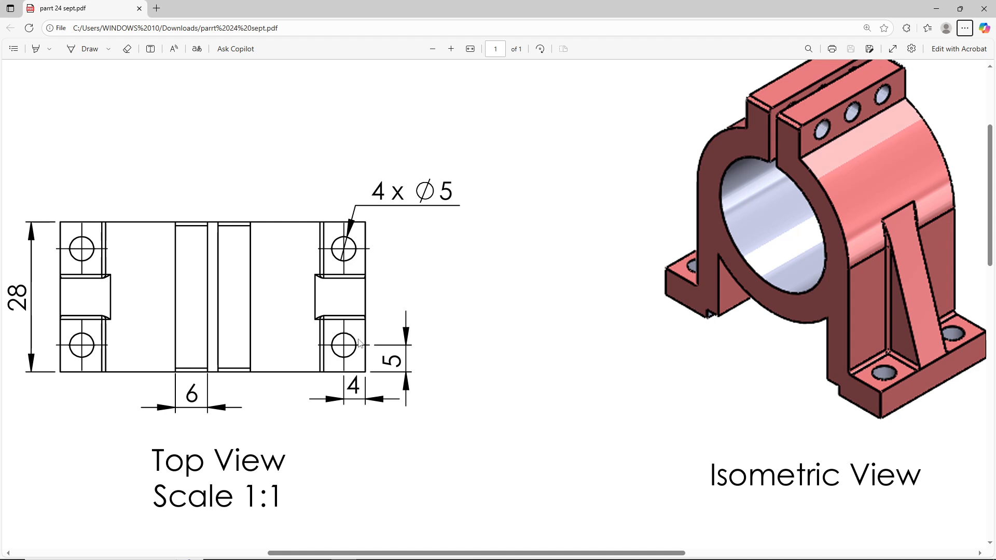
{"action": "scroll", "coordinate": [522, 359], "scroll_direction": "down", "scroll_amount": 10}
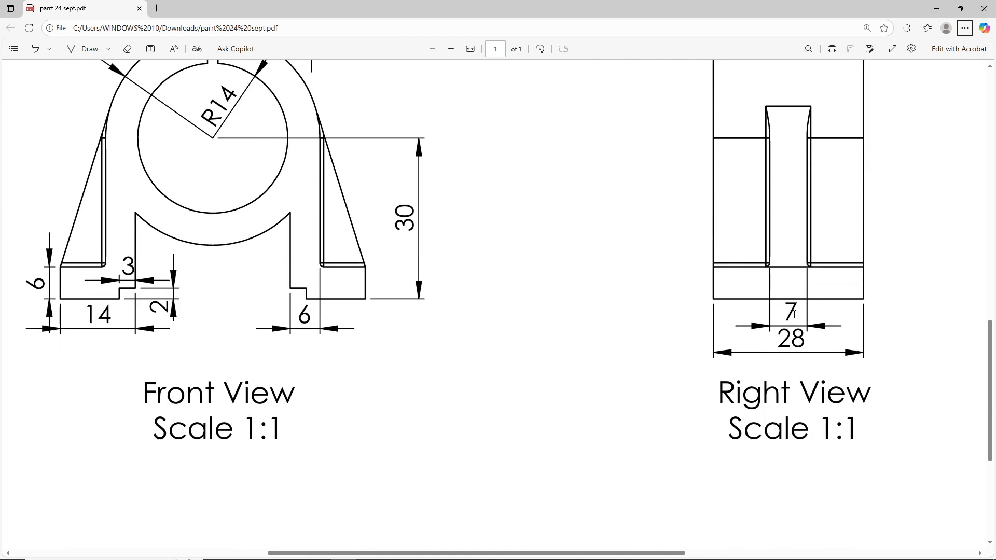
{"action": "scroll", "coordinate": [418, 248], "scroll_direction": "up", "scroll_amount": 1}
{"action": "key", "text": "alt+Tab"}
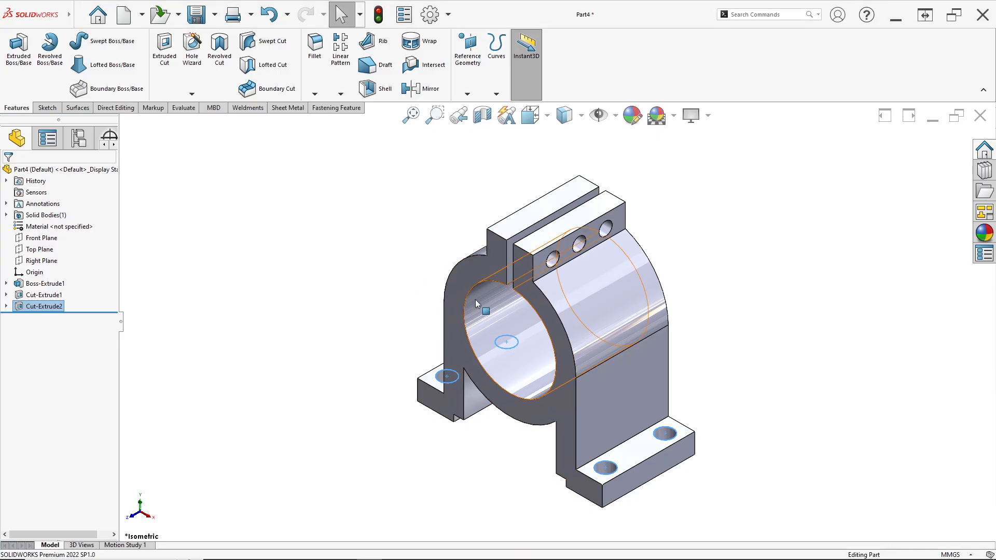
Sketch a line about 36 mm long on the Front Plane from the foot's outer upper corner to the R20 outer arc.
{"action": "right_click", "coordinate": [35, 242]}
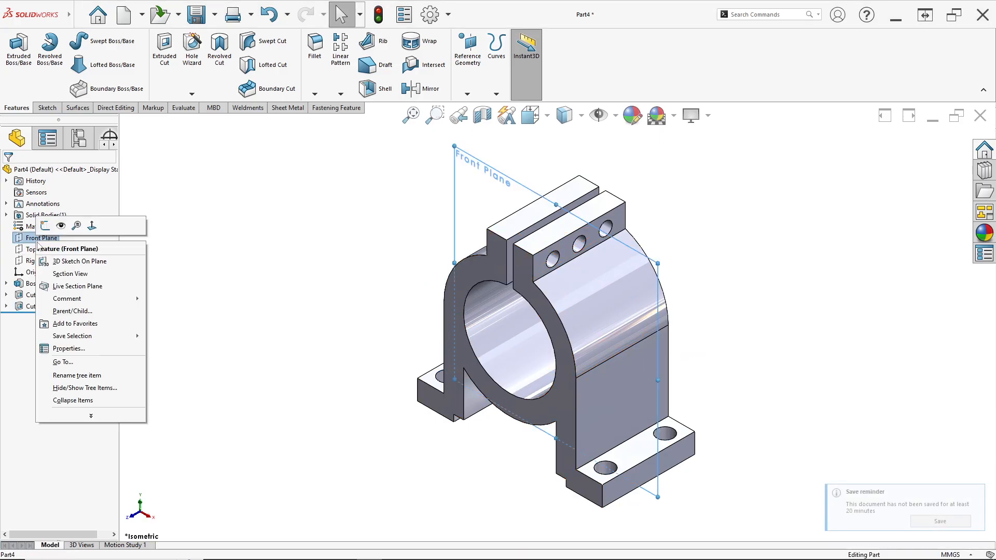
{"action": "left_click", "coordinate": [40, 228]}
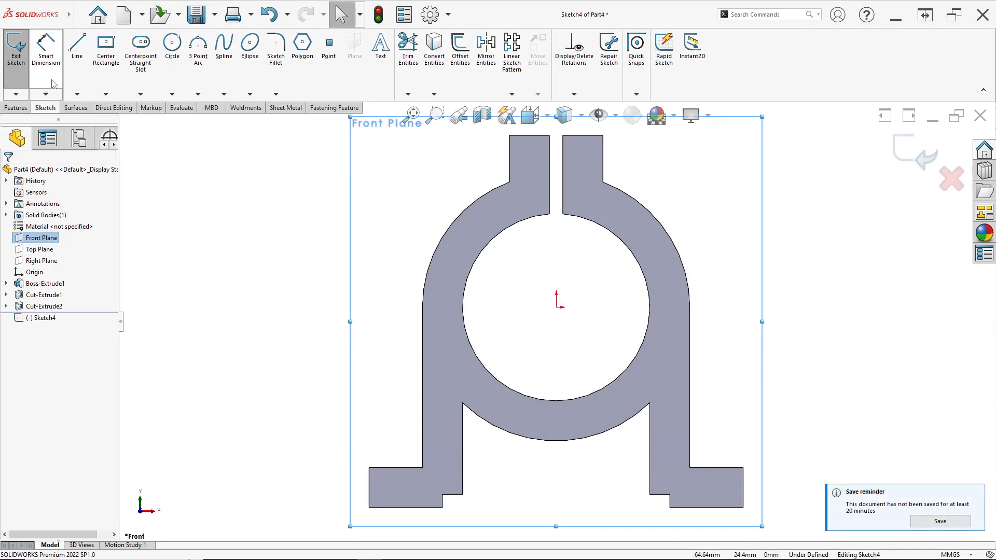
{"action": "left_click", "coordinate": [76, 52]}
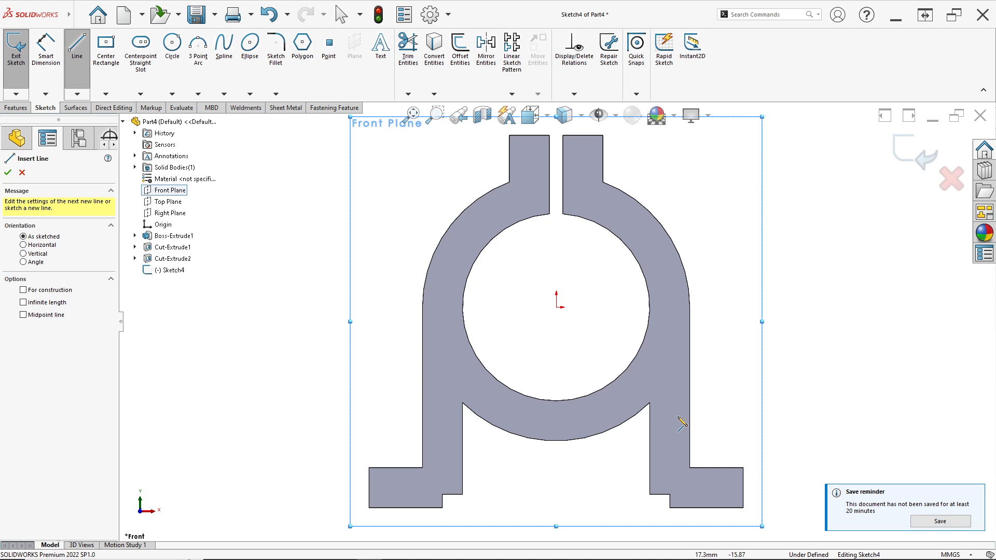
{"action": "left_click", "coordinate": [742, 468]}
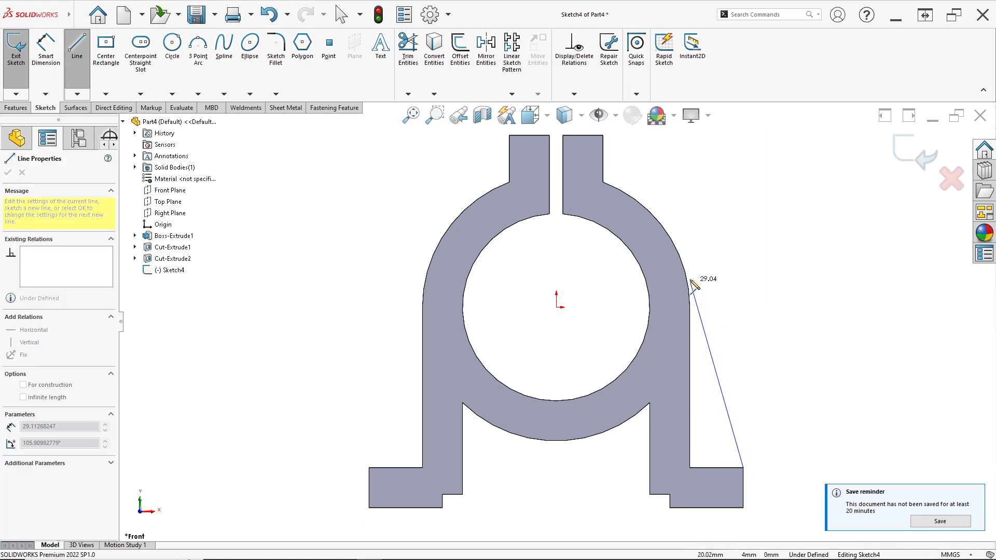
{"action": "left_click", "coordinate": [671, 239]}
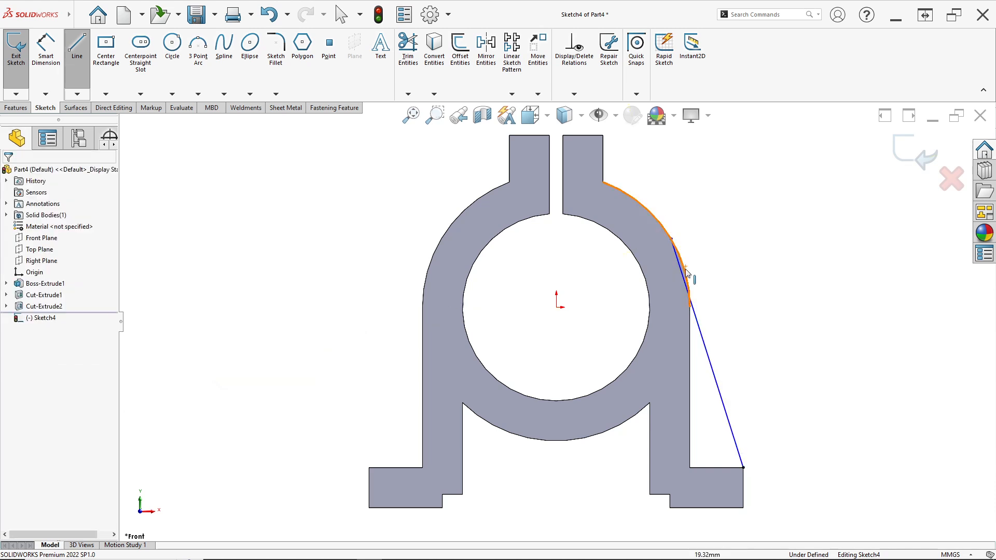
{"action": "key", "text": "Escape"}
Make the slanted line tangent to the bracket's outer arc edge.
{"action": "scroll", "coordinate": [684, 288], "scroll_direction": "down", "scroll_amount": 5}
{"action": "left_click", "coordinate": [667, 288]}
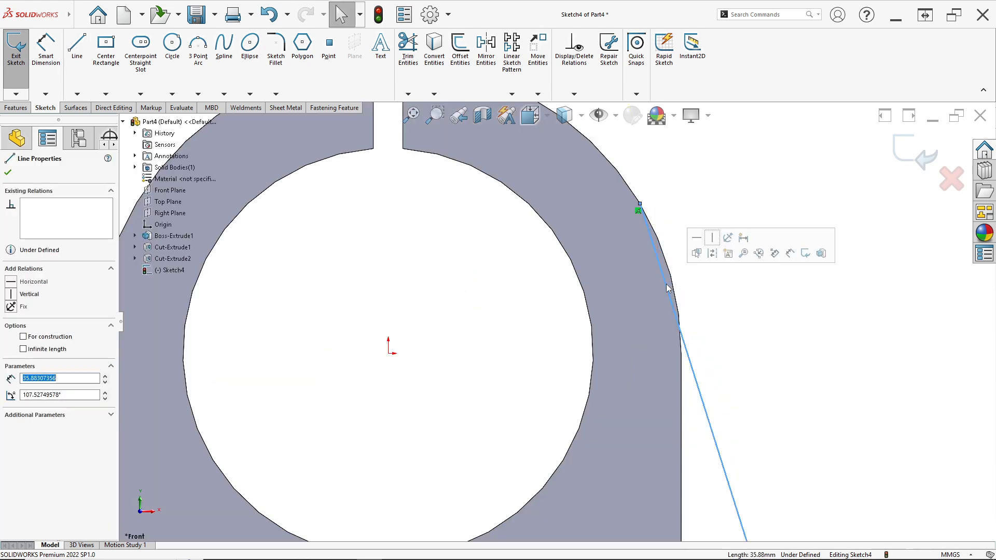
{"action": "left_click", "coordinate": [668, 261], "text": "ctrl"}
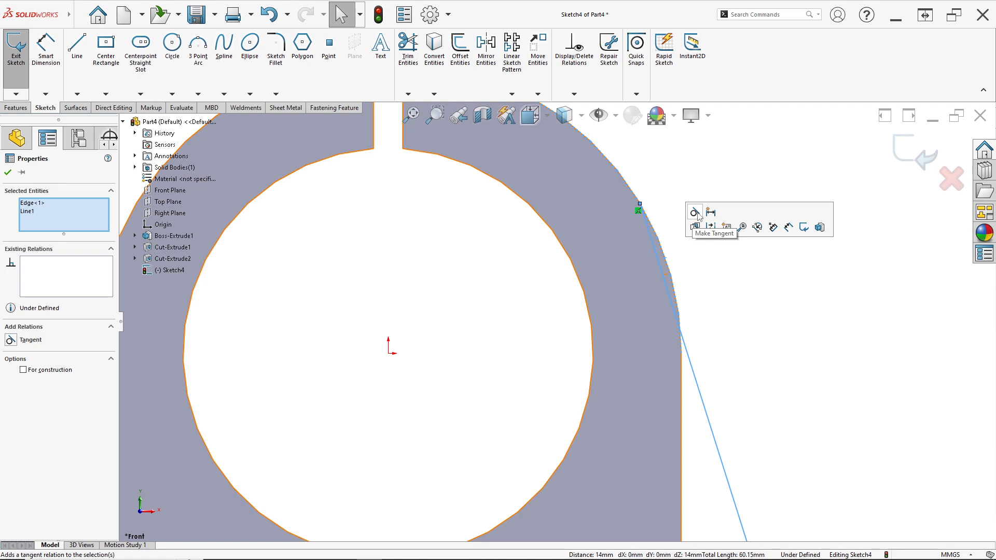
{"action": "left_click", "coordinate": [697, 213]}
{"action": "scroll", "coordinate": [656, 381], "scroll_direction": "up", "scroll_amount": 5}
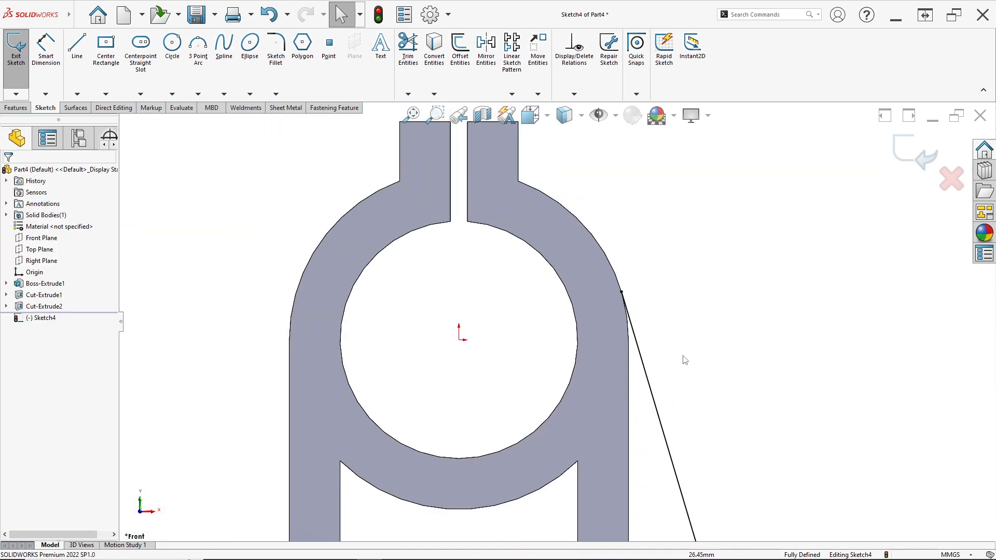
Start a Rib from the slanted line with 7 mm thickness on both sides and check the rib width in the PDF.
{"action": "middle_click_drag", "start_coordinate": [656, 381], "coordinate": [517, 344]}
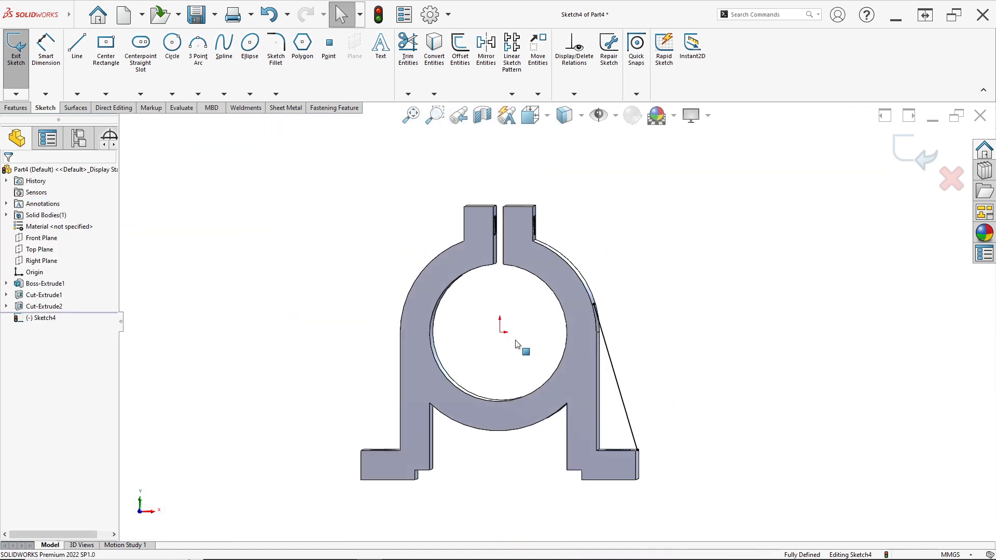
{"action": "left_click", "coordinate": [16, 108]}
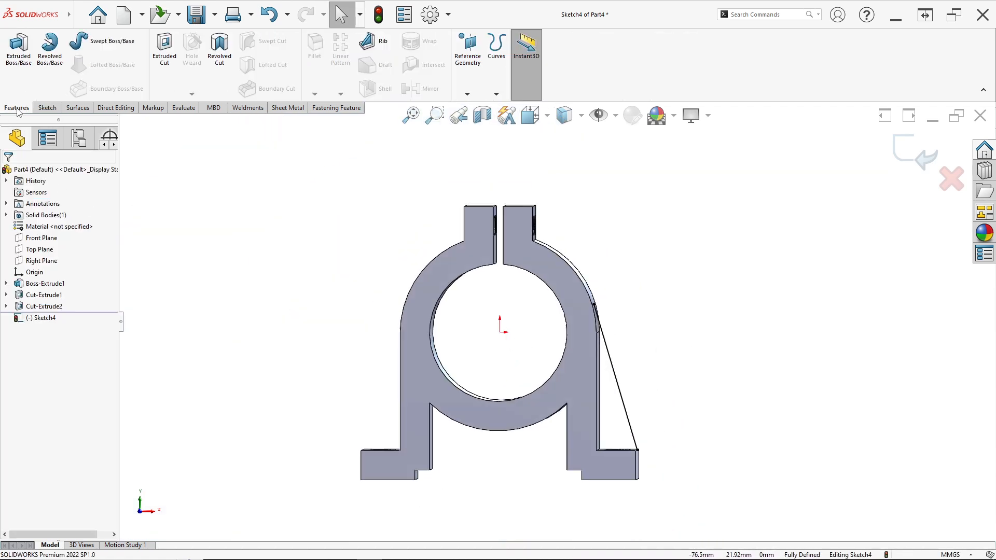
{"action": "left_click", "coordinate": [380, 46]}
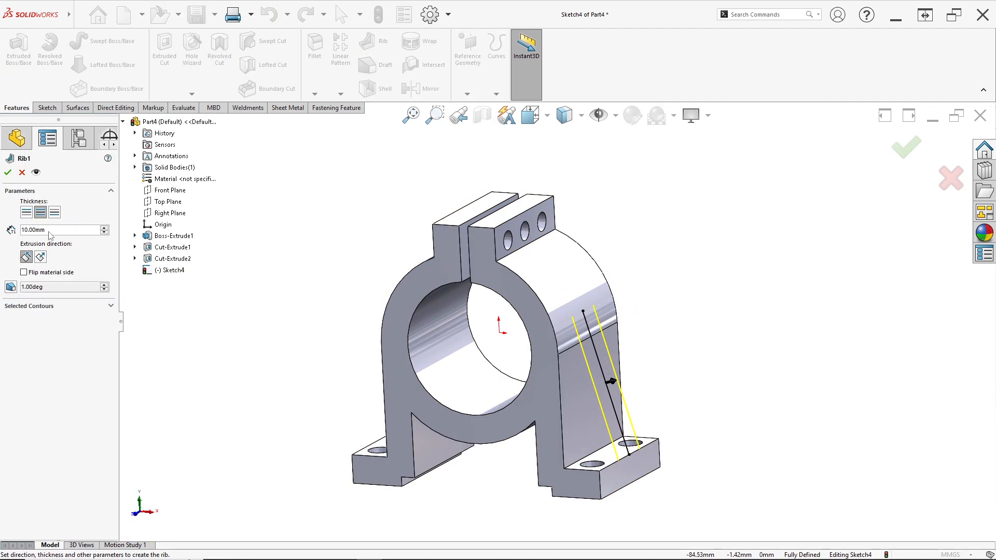
{"action": "left_click_drag", "start_coordinate": [49, 232], "coordinate": [12, 229]}
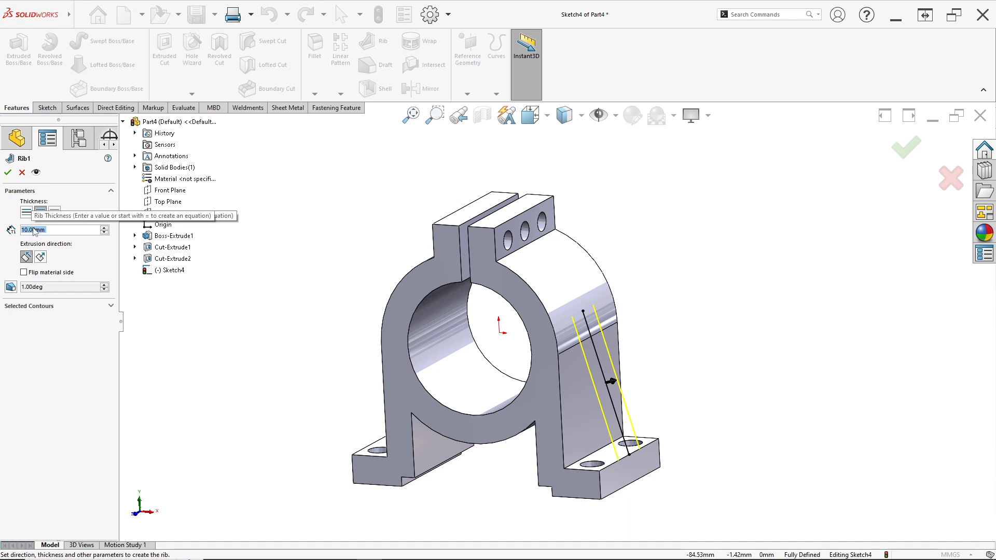
{"action": "type", "text": "7"}
{"action": "key", "text": "Return"}
{"action": "key", "text": "alt+Tab"}
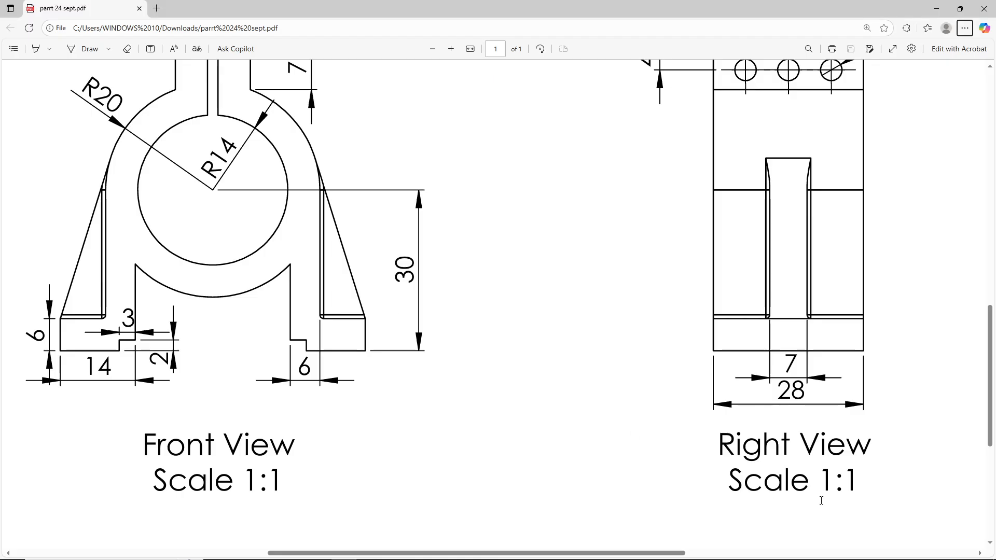
{"action": "key", "text": "alt+Tab"}
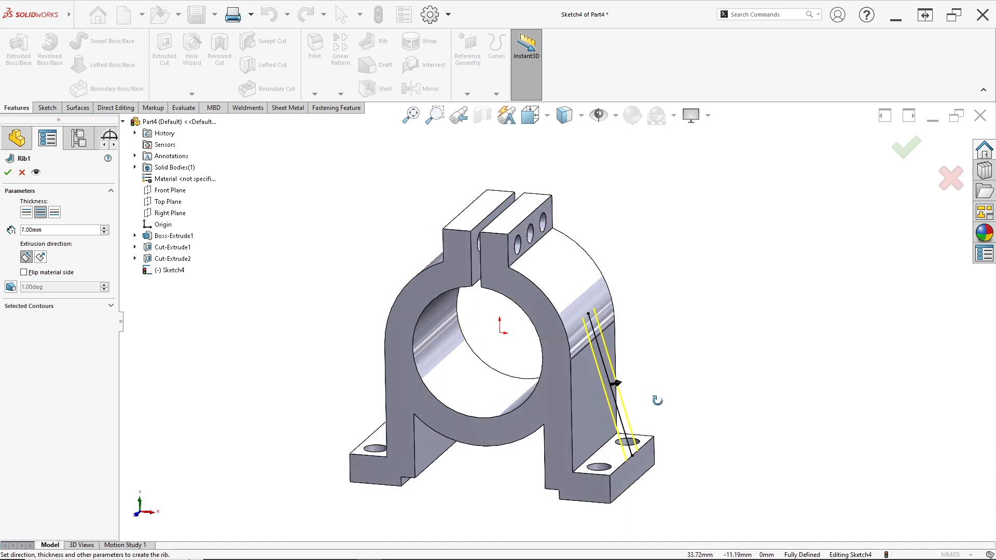
Flip the rib's material side toward the bracket body and create the rib.
{"action": "scroll", "coordinate": [598, 399], "scroll_direction": "down", "scroll_amount": 3}
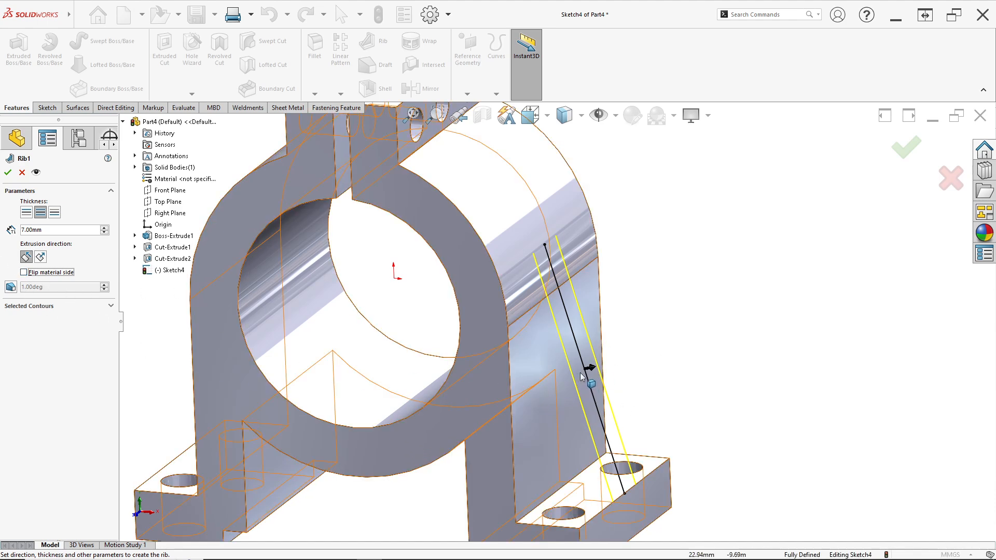
{"action": "left_click", "coordinate": [23, 272]}
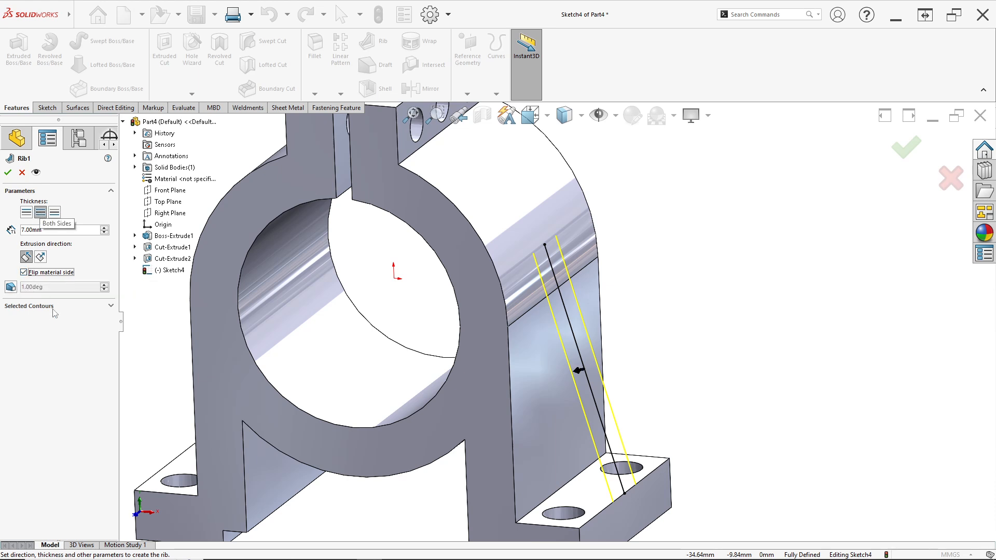
{"action": "left_click", "coordinate": [8, 173]}
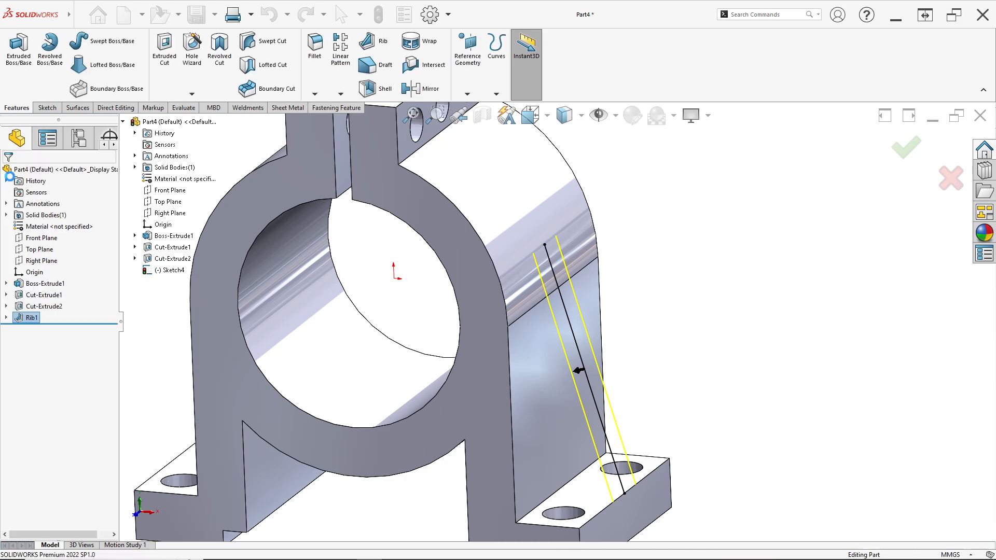
{"action": "left_click", "coordinate": [688, 331]}
{"action": "scroll", "coordinate": [669, 342], "scroll_direction": "up", "scroll_amount": 2}
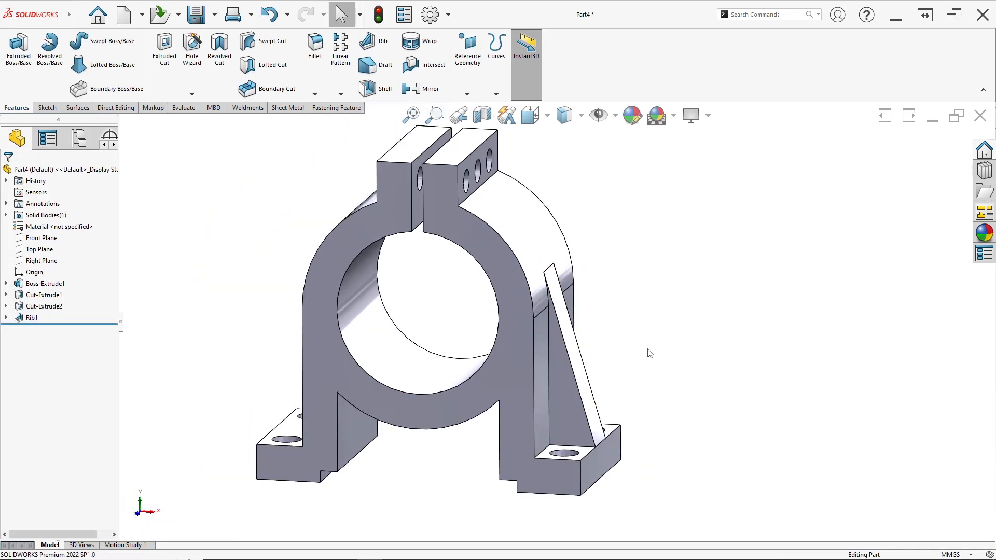
Check the ribs in the PDF front view and mirror the rib feature about the Right Plane.
{"action": "key", "text": "alt+Tab"}
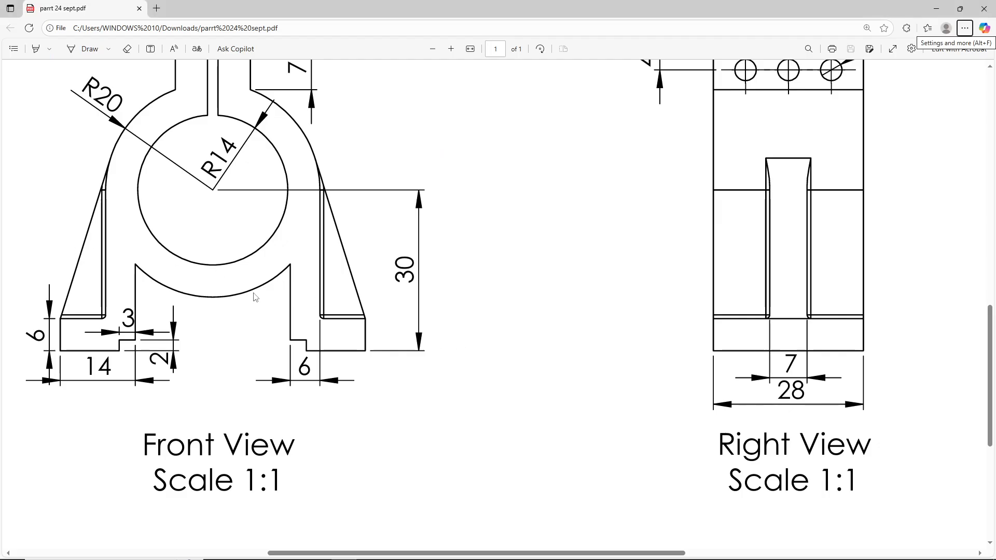
{"action": "key", "text": "alt+Tab"}
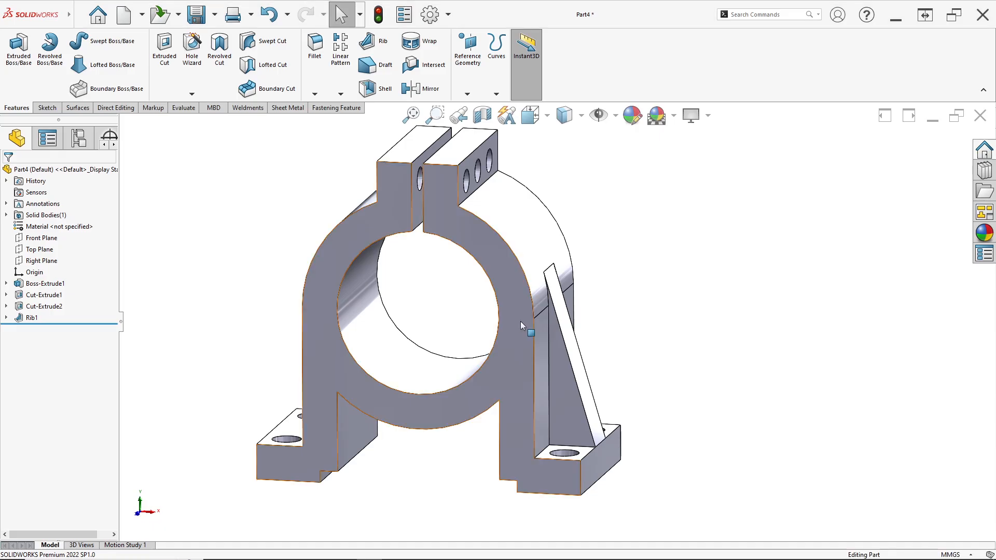
{"action": "left_click", "coordinate": [419, 88]}
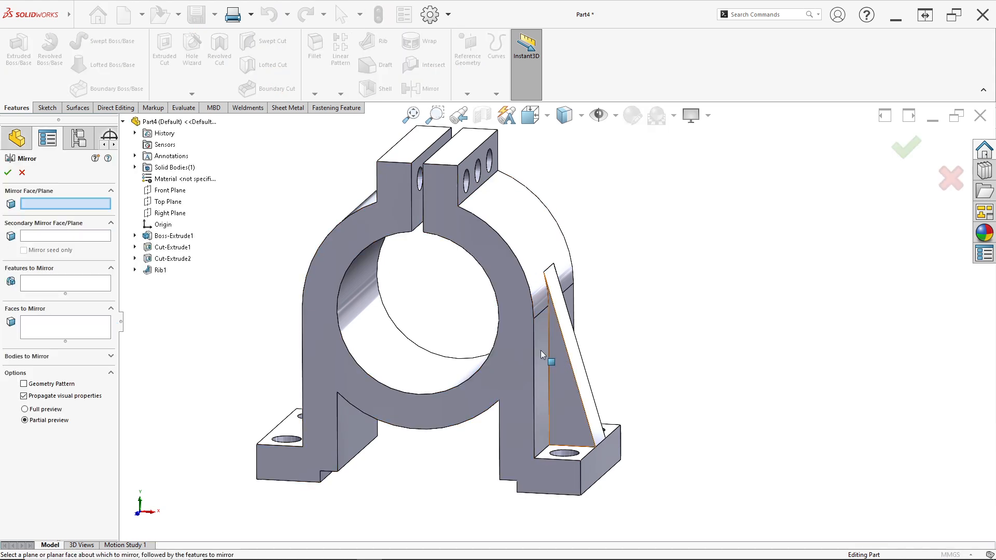
{"action": "left_click", "coordinate": [54, 285]}
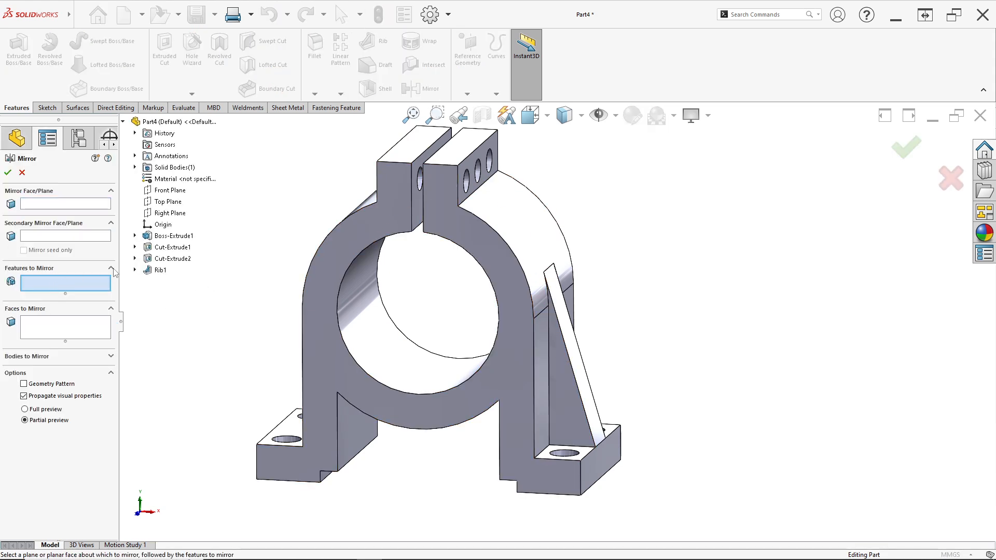
{"action": "left_click", "coordinate": [160, 270]}
{"action": "left_click", "coordinate": [52, 204]}
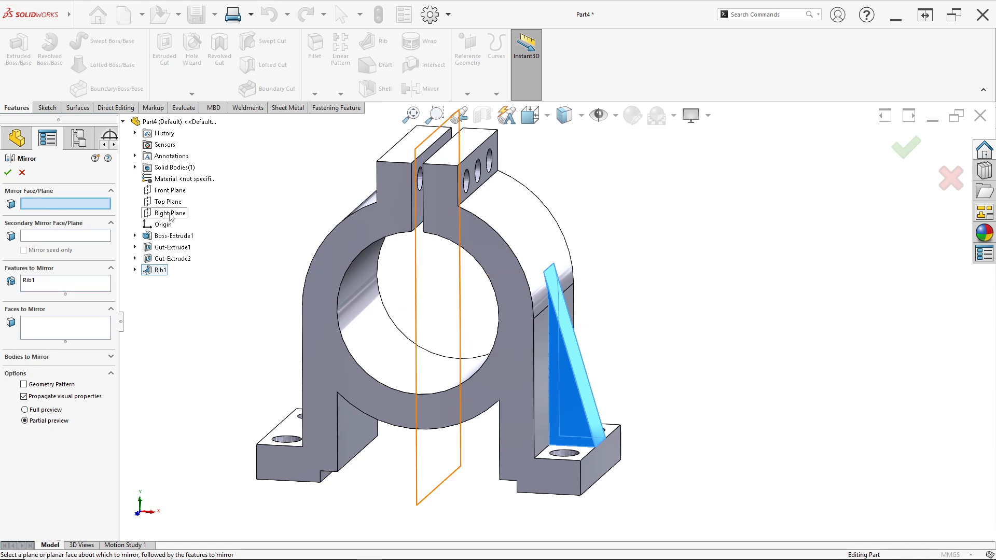
{"action": "left_click", "coordinate": [170, 214]}
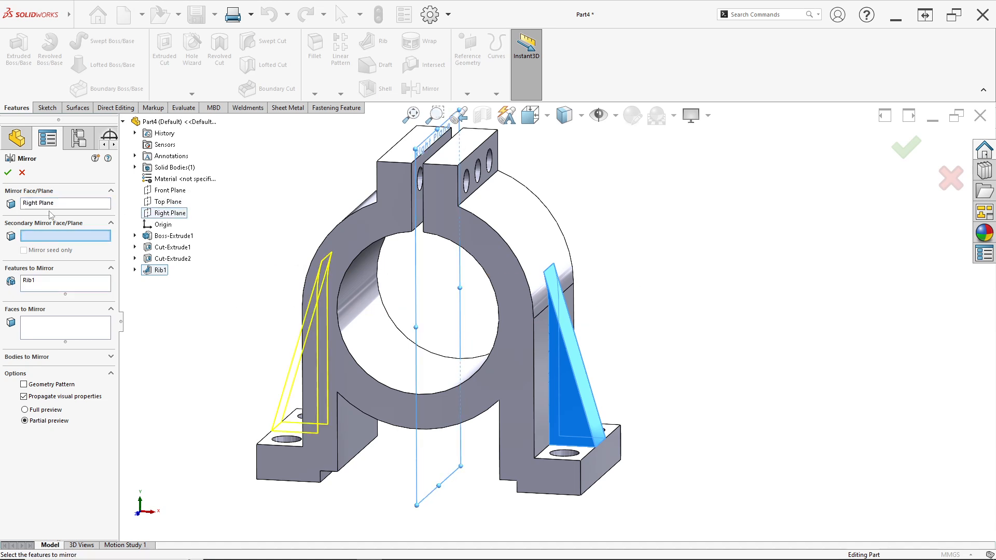
{"action": "left_click", "coordinate": [8, 172]}
{"action": "mouse_move", "coordinate": [498, 342]}
{"action": "middle_mouse_down"}
{"action": "mouse_move", "coordinate": [571, 369]}
{"action": "mouse_move", "coordinate": [415, 413]}
{"action": "mouse_move", "coordinate": [468, 376]}
{"action": "mouse_move", "coordinate": [454, 374]}
{"action": "middle_mouse_up"}
Examine the PDF's fillet note, radius callout and views to find the fillet size and the edges it applies to.
{"action": "key", "text": "alt+Tab"}
{"action": "scroll", "coordinate": [674, 351], "scroll_direction": "down", "scroll_amount": 6, "text": "ctrl"}
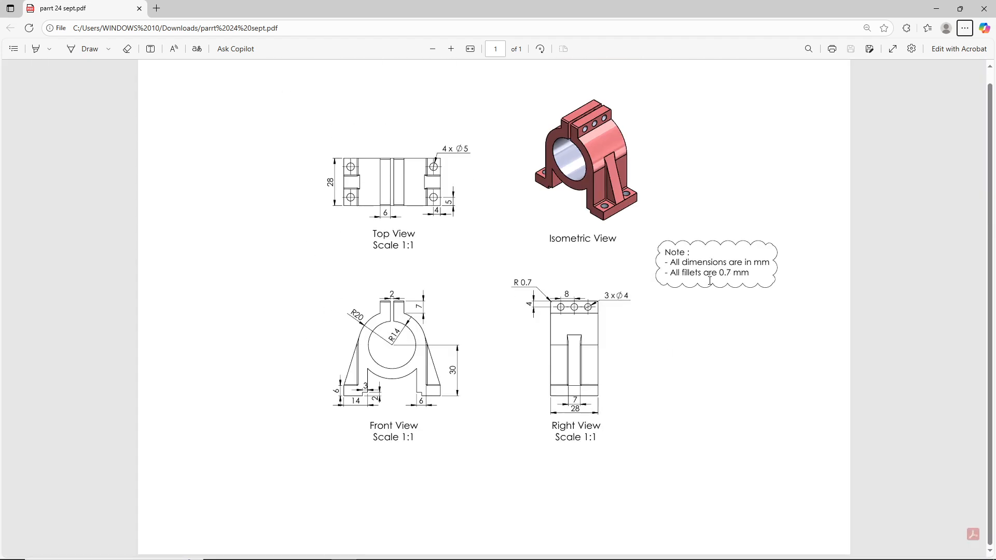
{"action": "scroll", "coordinate": [538, 303], "scroll_direction": "up", "scroll_amount": 5, "text": "ctrl"}
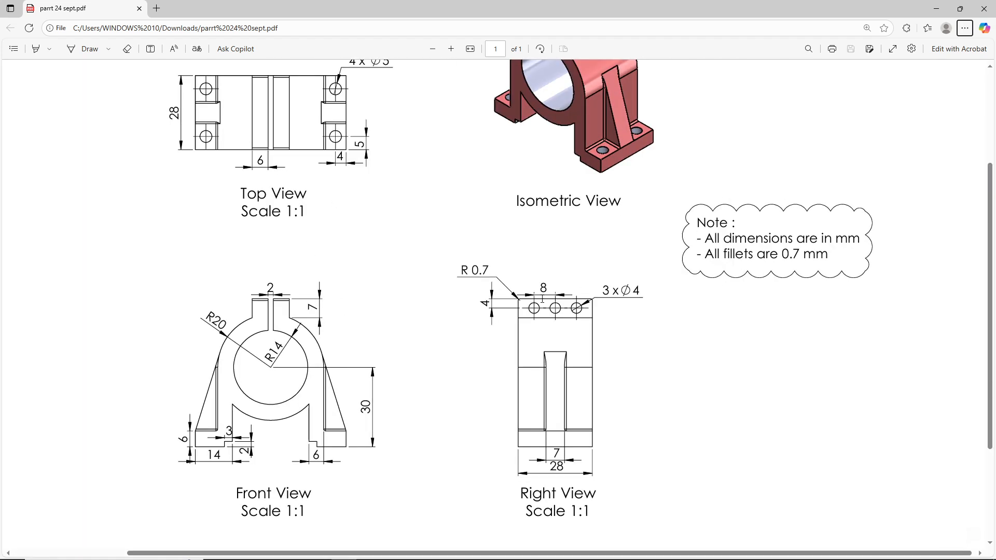
{"action": "scroll", "coordinate": [517, 277], "scroll_direction": "down", "scroll_amount": 5, "text": "ctrl"}
{"action": "scroll", "coordinate": [327, 250], "scroll_direction": "up", "scroll_amount": 1}
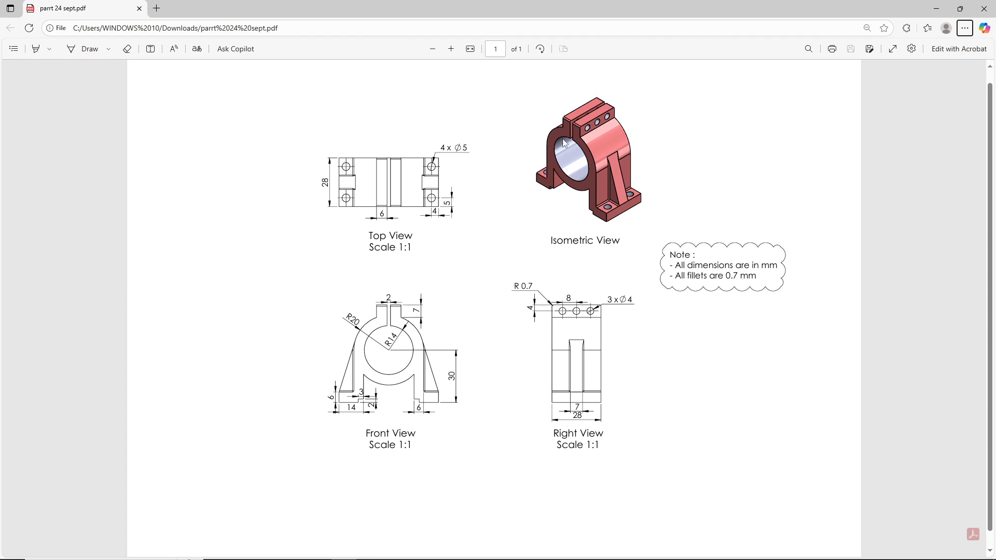
{"action": "scroll", "coordinate": [414, 230], "scroll_direction": "down", "scroll_amount": 4, "text": "ctrl"}
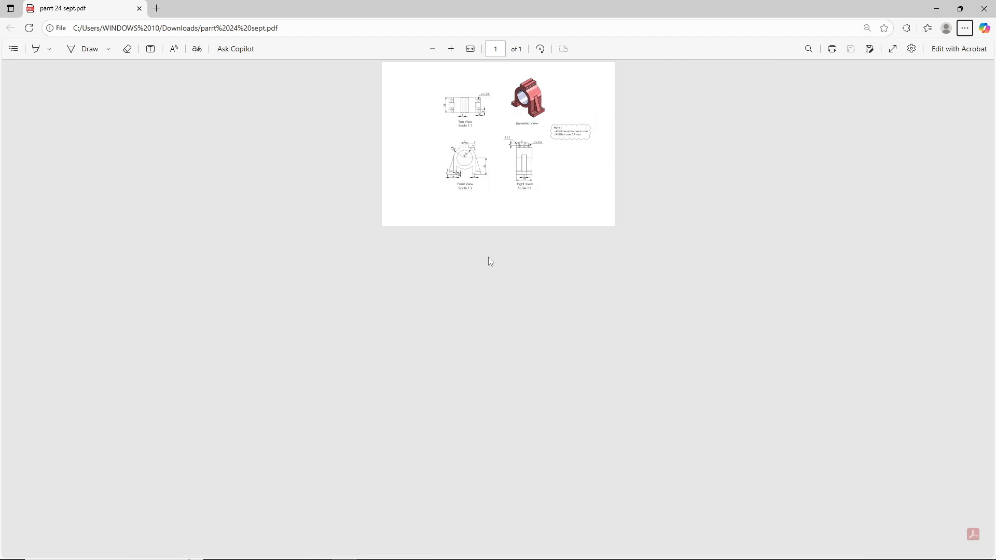
{"action": "scroll", "coordinate": [487, 256], "scroll_direction": "up", "scroll_amount": 6, "text": "ctrl"}
{"action": "scroll", "coordinate": [519, 280], "scroll_direction": "up", "scroll_amount": 3, "text": "ctrl"}
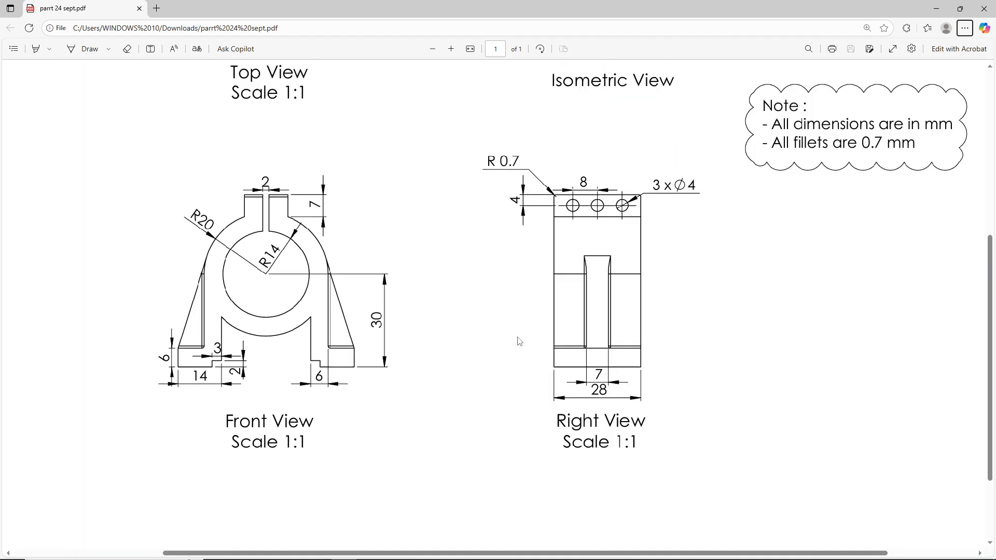
{"action": "scroll", "coordinate": [535, 196], "scroll_direction": "up", "scroll_amount": 8}
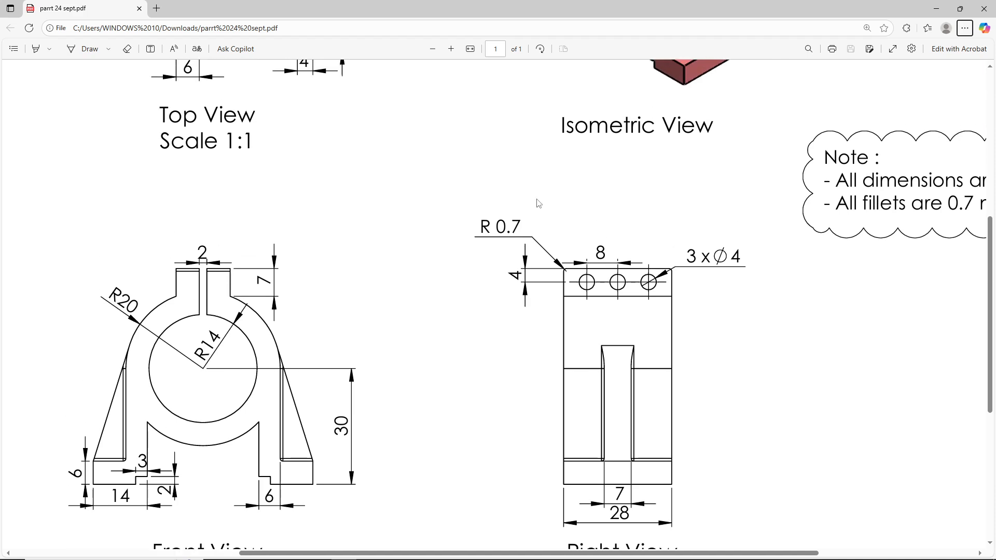
{"action": "key", "text": "alt+Tab"}
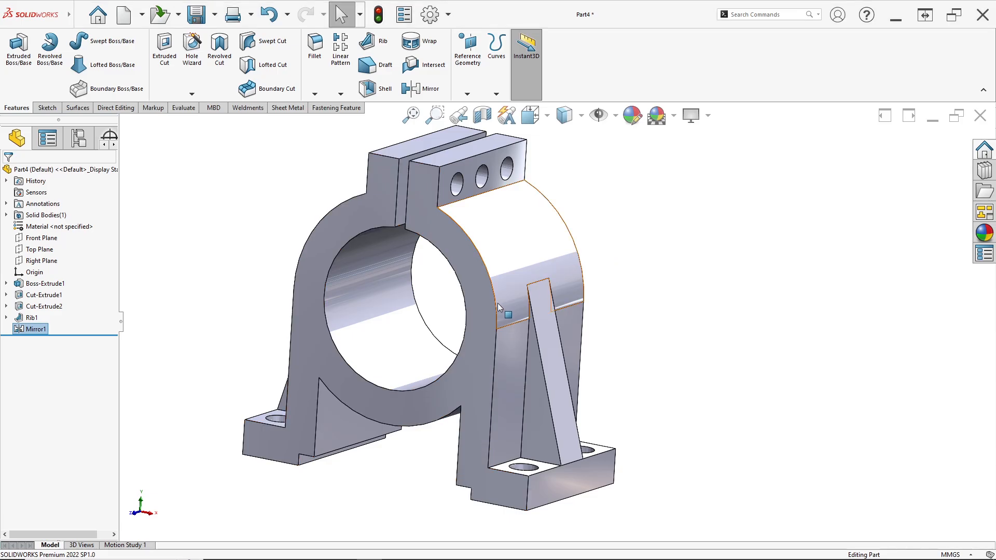
Start a Fillet with a 0.7 mm radius and select the four short outer top edges at both ends of the two clamp lugs.
{"action": "middle_click_drag", "start_coordinate": [336, 219], "coordinate": [325, 270]}
{"action": "key", "text": "space"}
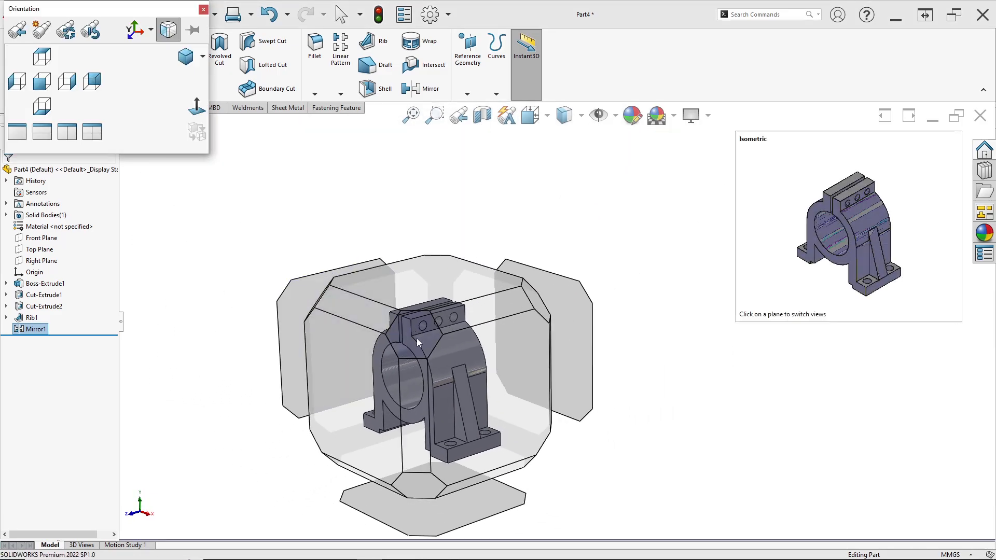
{"action": "left_click", "coordinate": [416, 338]}
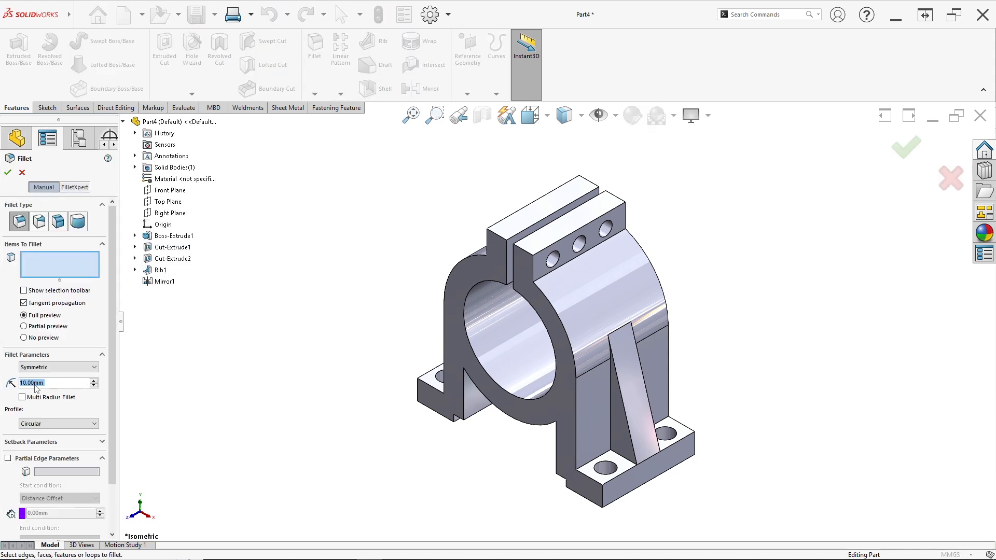
{"action": "type", "text": "0.7"}
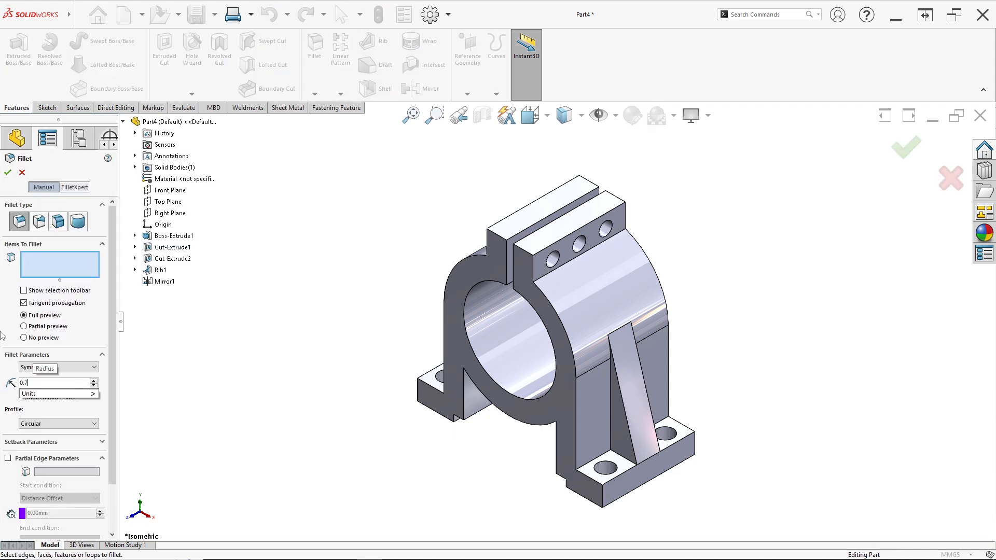
{"action": "key", "text": "Return"}
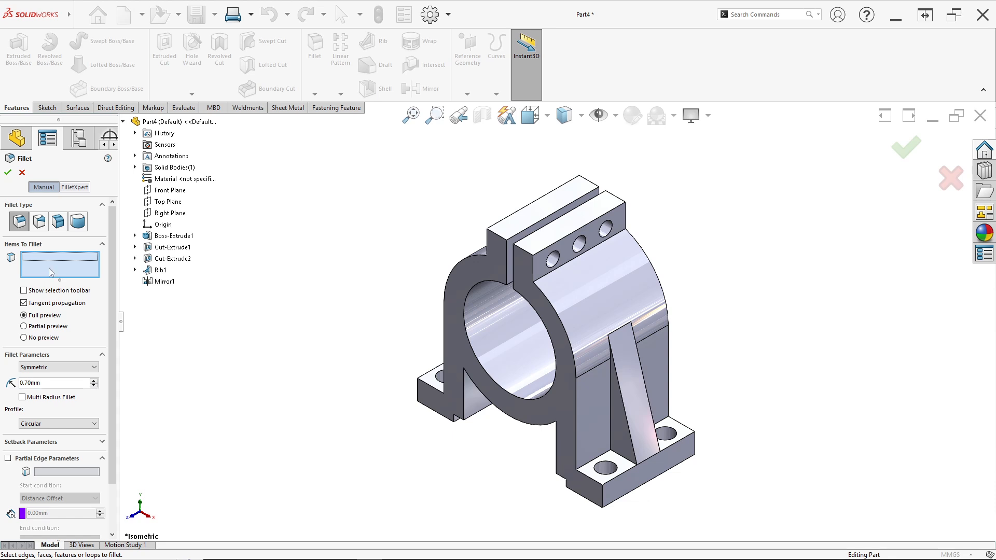
{"action": "scroll", "coordinate": [521, 239], "scroll_direction": "down", "scroll_amount": 2}
{"action": "left_click", "coordinate": [510, 260]}
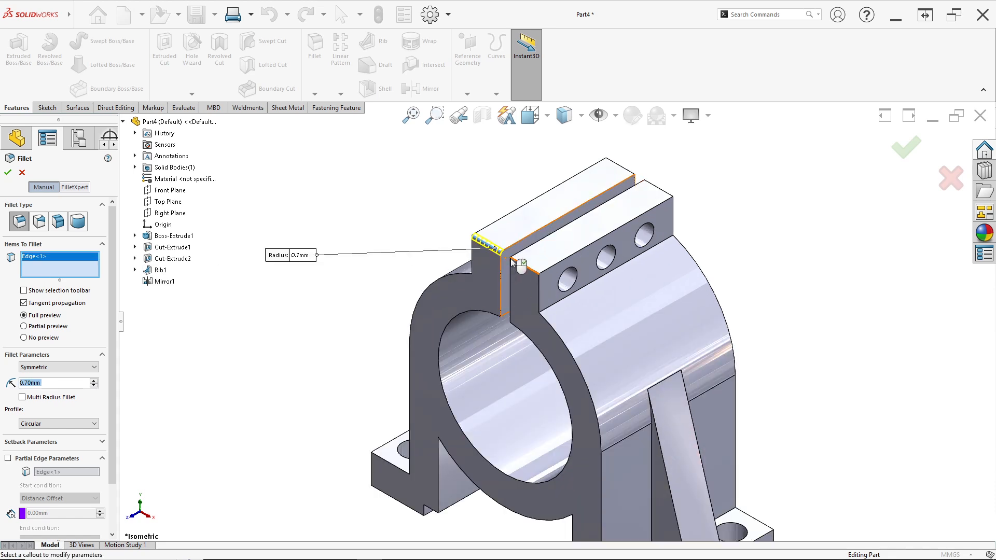
{"action": "left_click", "coordinate": [517, 265]}
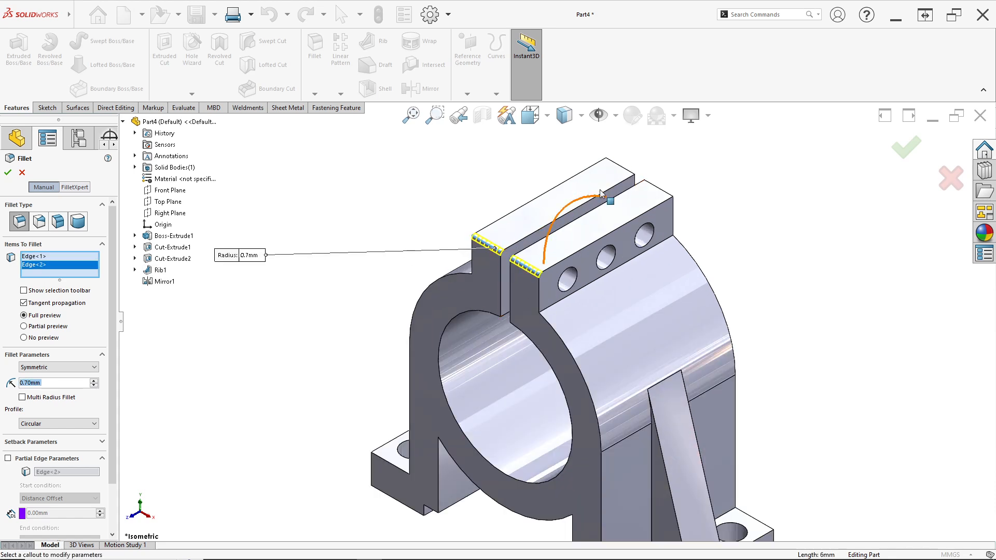
{"action": "left_click", "coordinate": [622, 168]}
{"action": "left_click", "coordinate": [653, 185]}
{"action": "scroll", "coordinate": [645, 315], "scroll_direction": "up", "scroll_amount": 2}
{"action": "scroll", "coordinate": [615, 444], "scroll_direction": "down", "scroll_amount": 2}
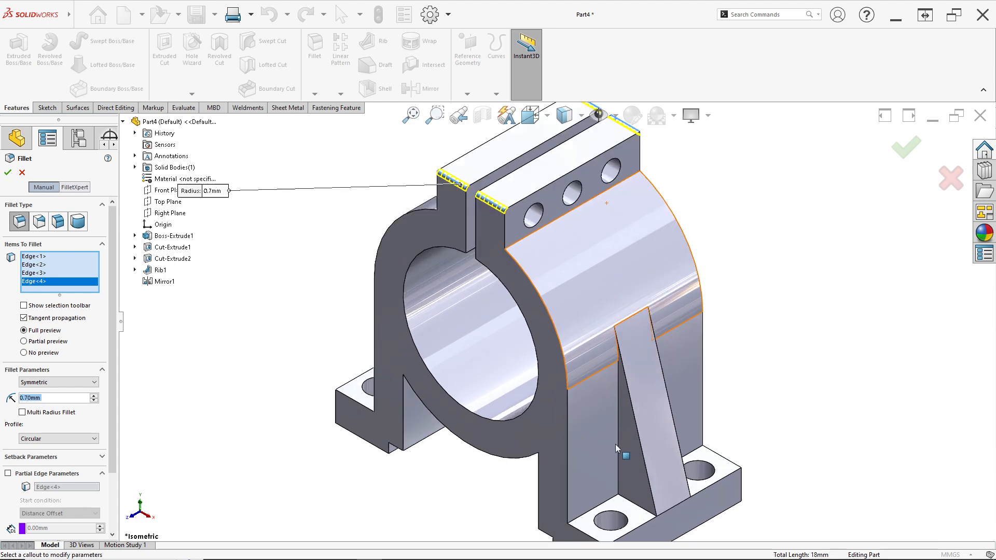
Add the foot-to-wall, rib-to-wall and rib-to-foot edges on both sides of the first rib to the fillet selection.
{"action": "scroll", "coordinate": [615, 445], "scroll_direction": "down", "scroll_amount": 3}
{"action": "left_click", "coordinate": [601, 487]}
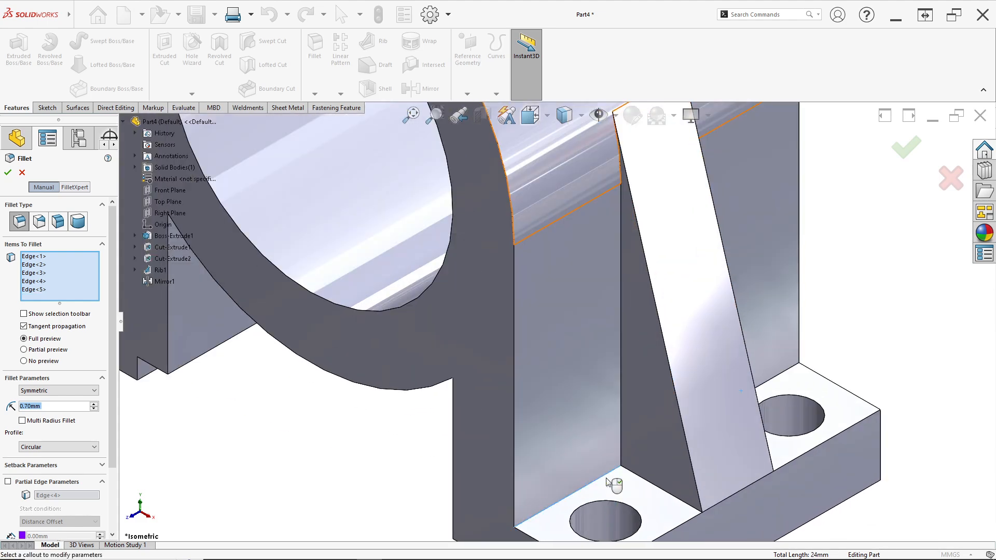
{"action": "left_click", "coordinate": [625, 457]}
{"action": "left_click", "coordinate": [640, 478]}
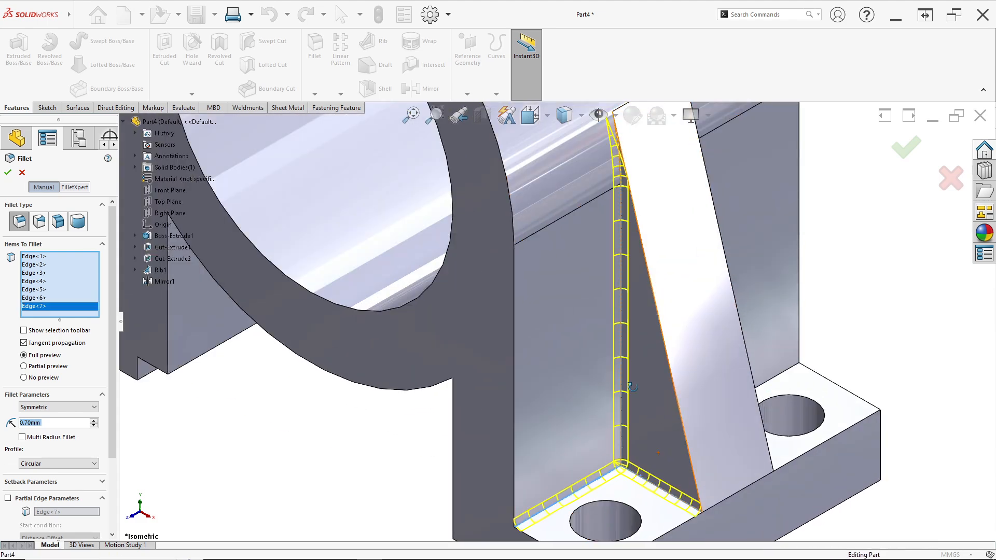
{"action": "middle_click_drag", "start_coordinate": [642, 480], "coordinate": [732, 481]}
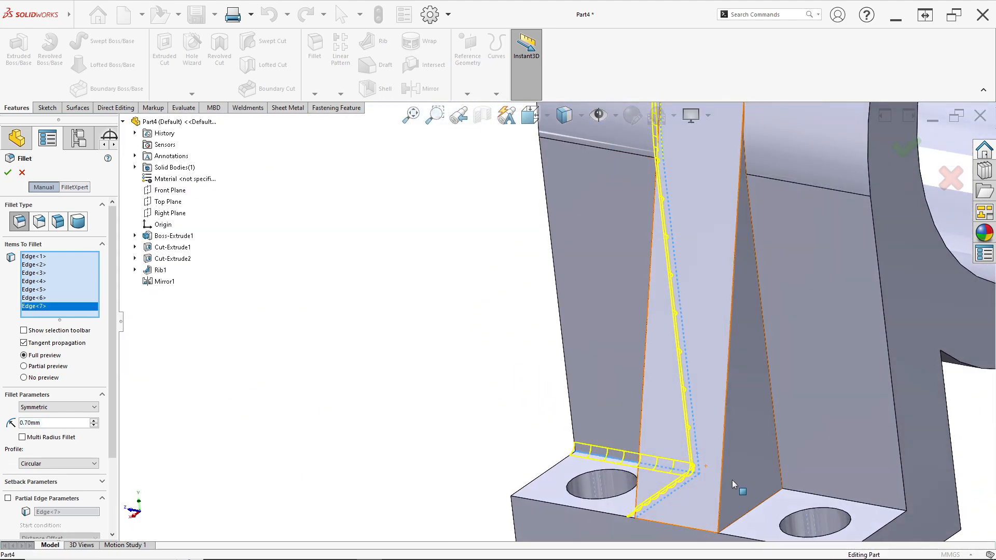
{"action": "left_click", "coordinate": [760, 502]}
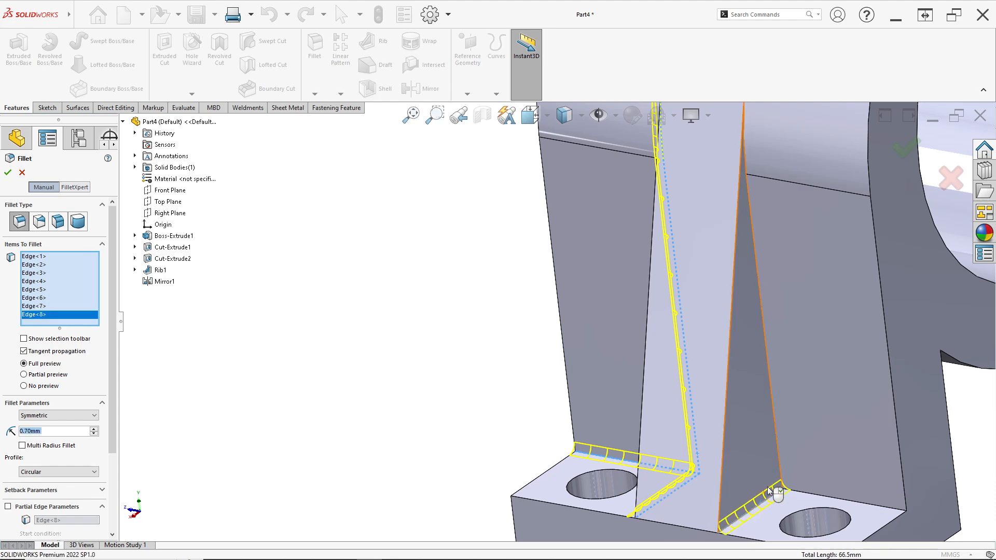
{"action": "left_click", "coordinate": [776, 459]}
{"action": "left_click", "coordinate": [798, 492]}
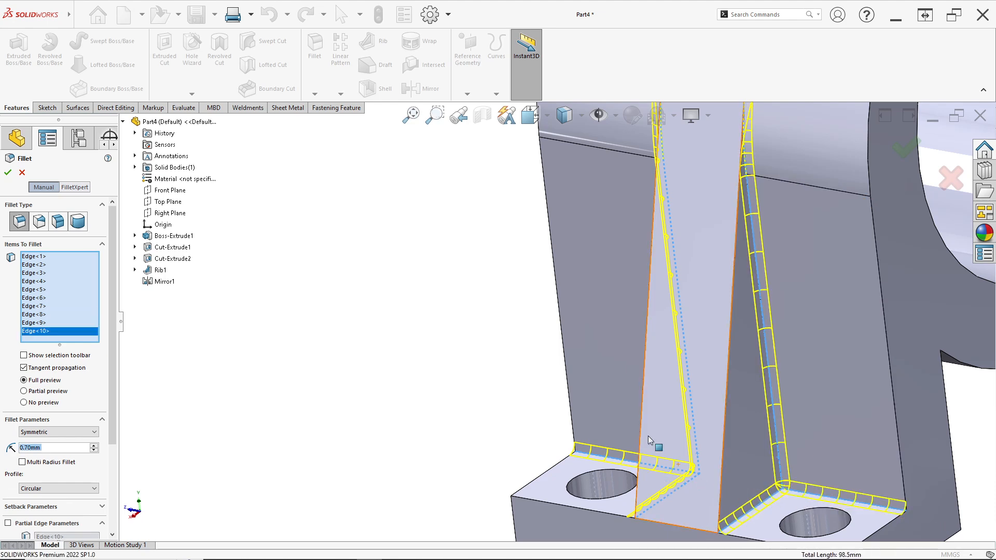
Add the matching wall, rib and foot edges on both sides of the opposite rib and create the 0.7 mm fillet.
{"action": "scroll", "coordinate": [575, 331], "scroll_direction": "up", "scroll_amount": 4}
{"action": "middle_click_drag", "start_coordinate": [558, 305], "coordinate": [796, 350]}
{"action": "scroll", "coordinate": [358, 428], "scroll_direction": "down", "scroll_amount": 3}
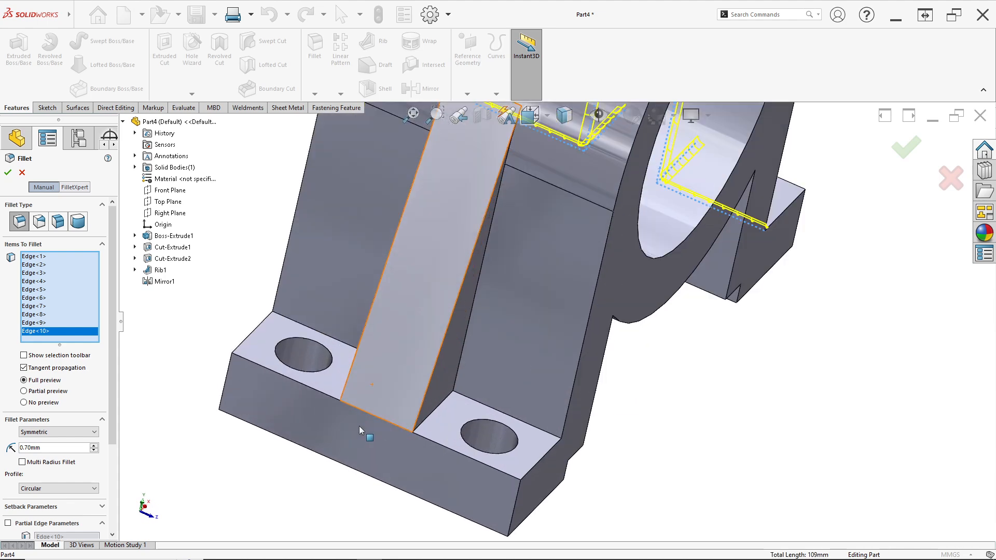
{"action": "left_click", "coordinate": [448, 399]}
{"action": "left_click", "coordinate": [457, 386]}
{"action": "left_click", "coordinate": [469, 403]}
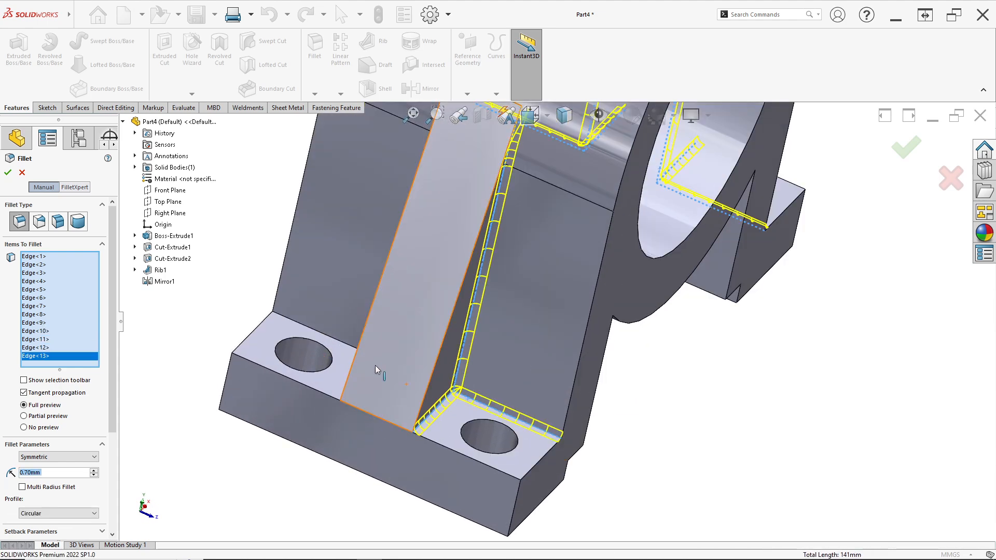
{"action": "left_click", "coordinate": [354, 352]}
{"action": "middle_click_drag", "start_coordinate": [354, 351], "coordinate": [341, 357]}
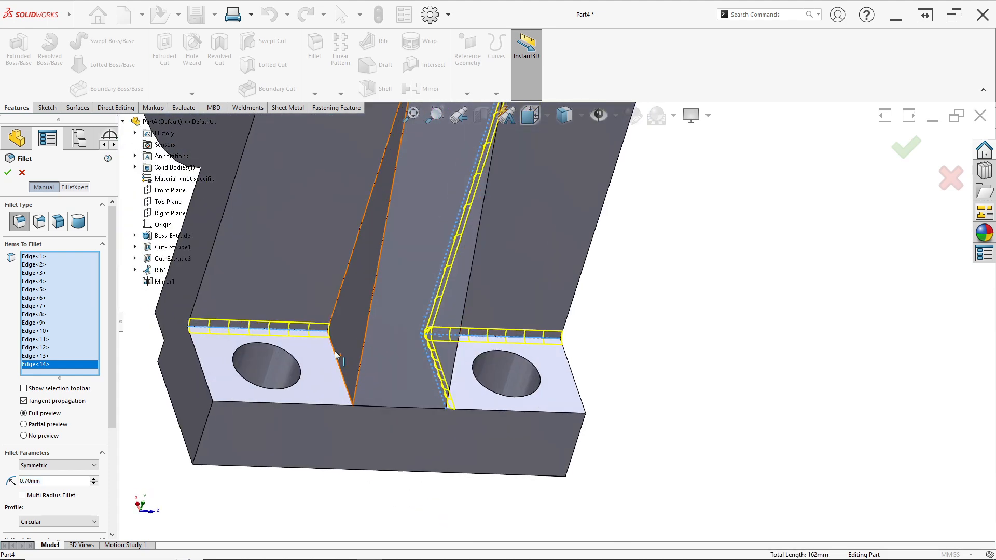
{"action": "left_click", "coordinate": [336, 356]}
{"action": "left_click", "coordinate": [334, 307]}
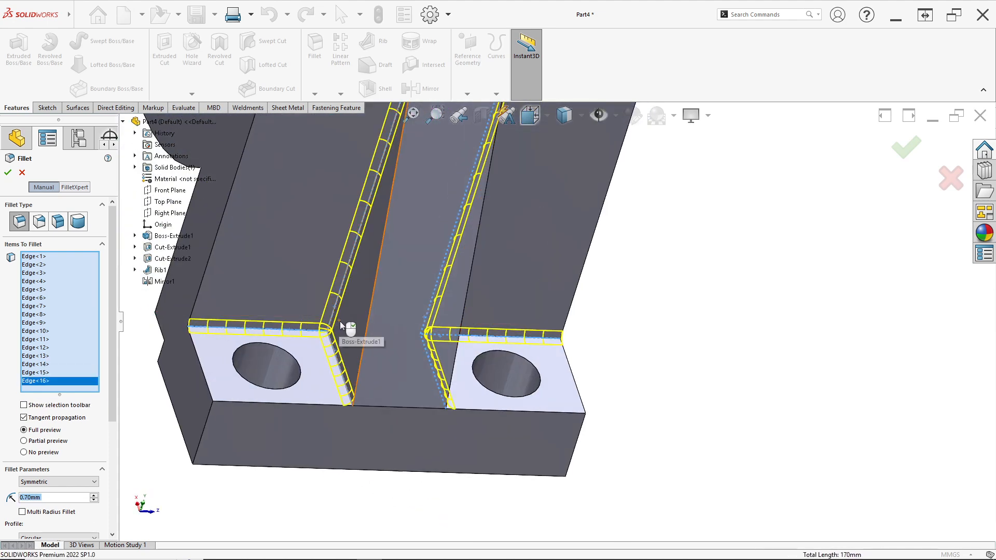
{"action": "middle_click_drag", "start_coordinate": [370, 331], "coordinate": [359, 330]}
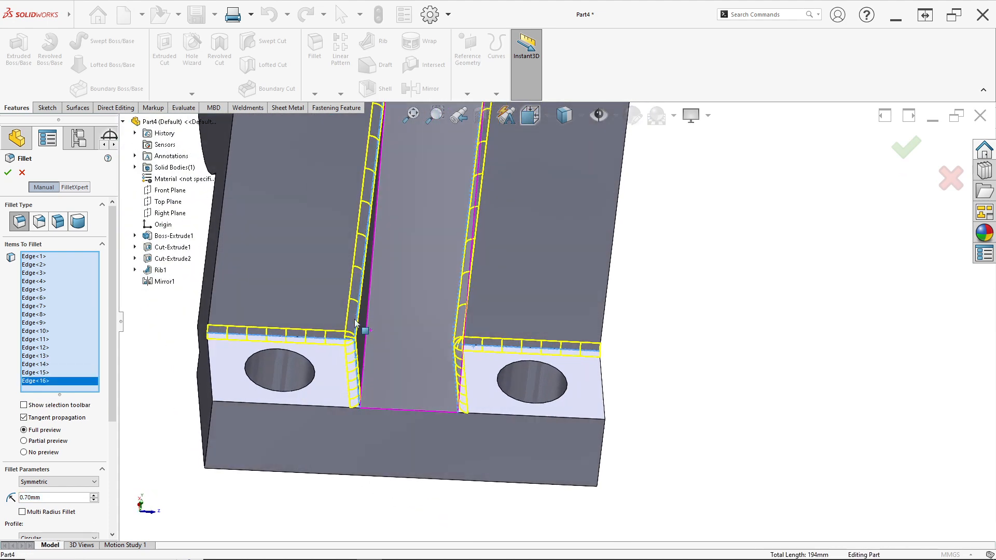
{"action": "left_click", "coordinate": [11, 172]}
Compare the filleted model with the top, front, right and isometric views in the PDF drawing.
{"action": "scroll", "coordinate": [250, 252], "scroll_direction": "up", "scroll_amount": 4}
{"action": "middle_click_drag", "start_coordinate": [493, 304], "coordinate": [374, 286]}
{"action": "scroll", "coordinate": [524, 303], "scroll_direction": "up", "scroll_amount": 3}
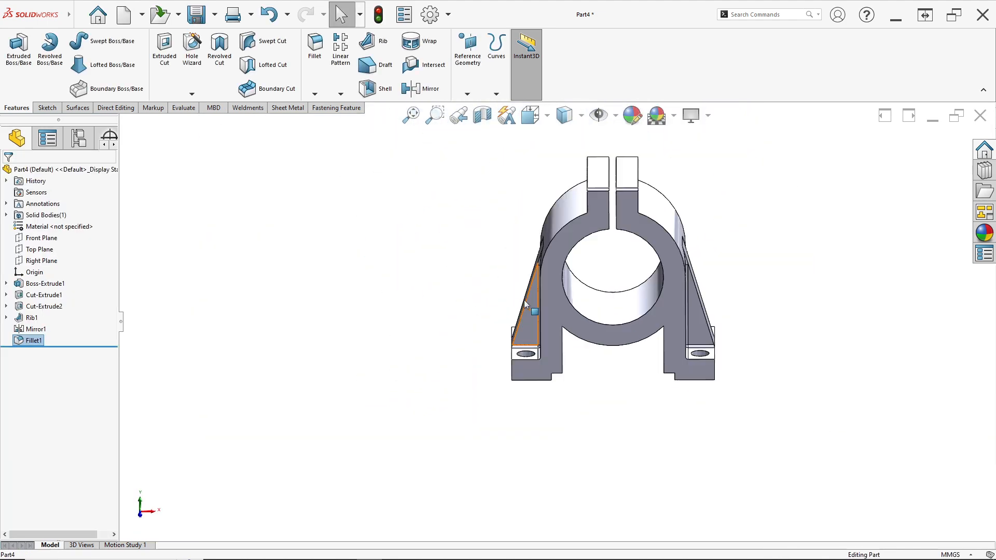
{"action": "mouse_move", "coordinate": [526, 304]}
{"action": "middle_mouse_down"}
{"action": "mouse_move", "coordinate": [435, 275]}
{"action": "mouse_move", "coordinate": [484, 306]}
{"action": "middle_mouse_up"}
{"action": "key", "text": "alt+Tab"}
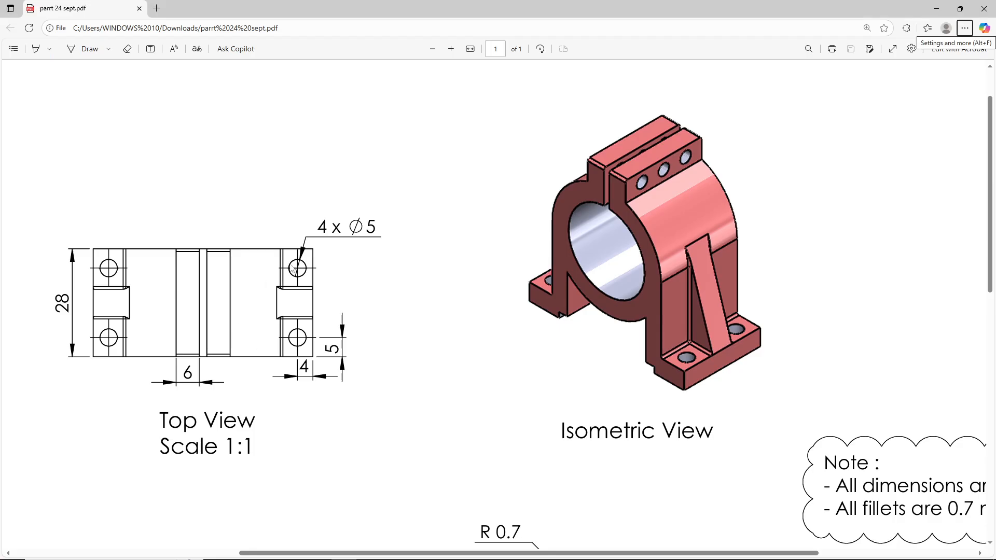
{"action": "scroll", "coordinate": [404, 373], "scroll_direction": "down", "scroll_amount": 6}
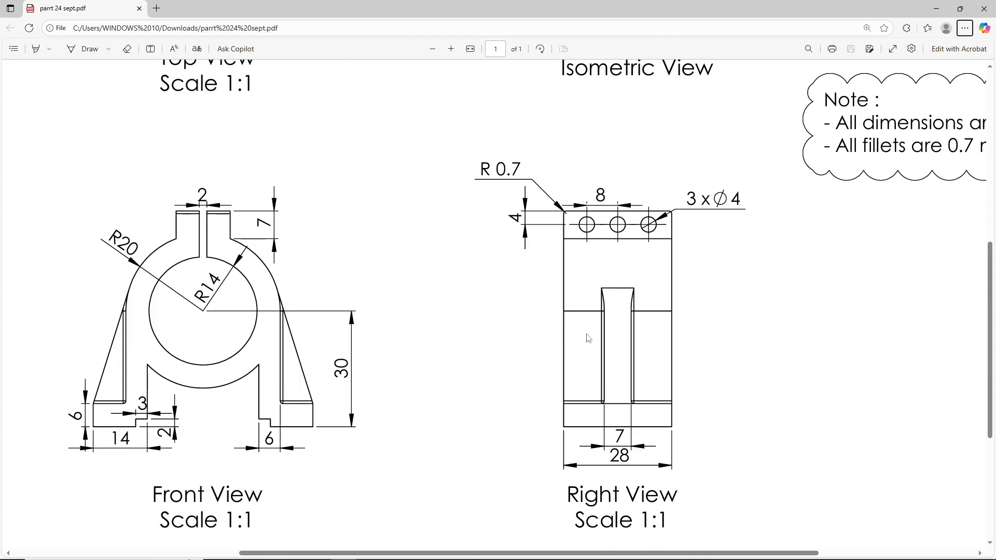
{"action": "scroll", "coordinate": [647, 391], "scroll_direction": "up", "scroll_amount": 6}
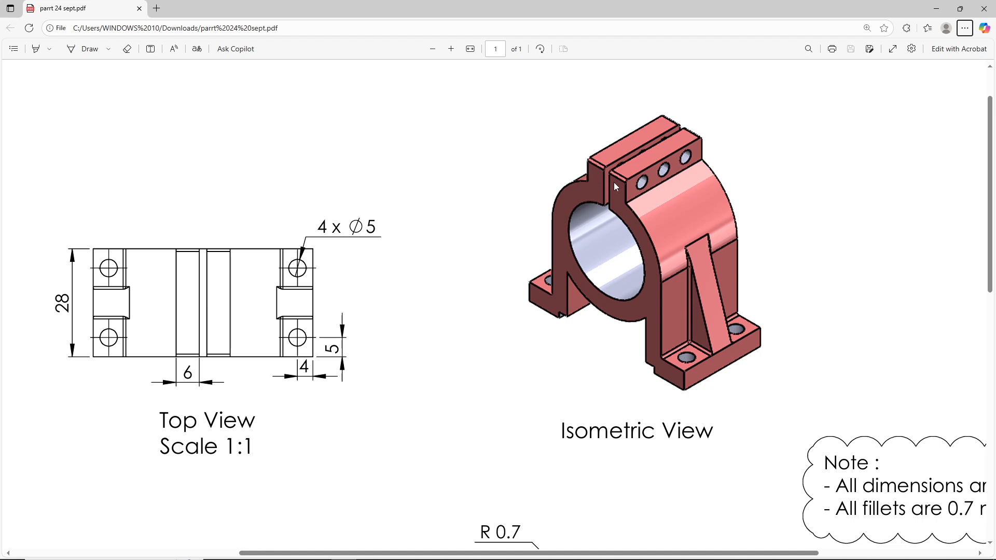
{"action": "scroll", "coordinate": [577, 359], "scroll_direction": "down", "scroll_amount": 3}
{"action": "key", "text": "alt+Tab"}
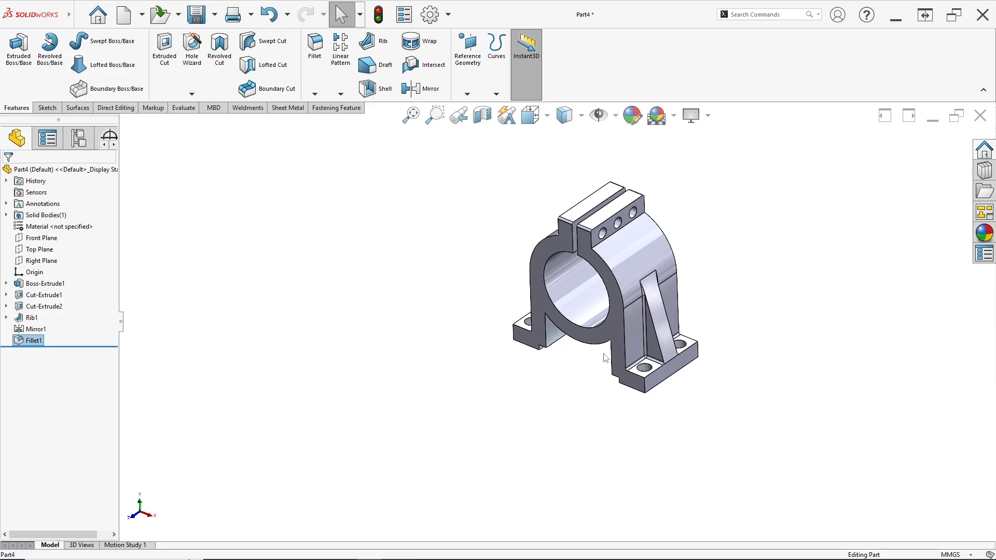
{"action": "key", "text": "alt+Tab"}
{"action": "key", "text": "alt+Tab"}
{"action": "scroll", "coordinate": [566, 280], "scroll_direction": "down", "scroll_amount": 2}
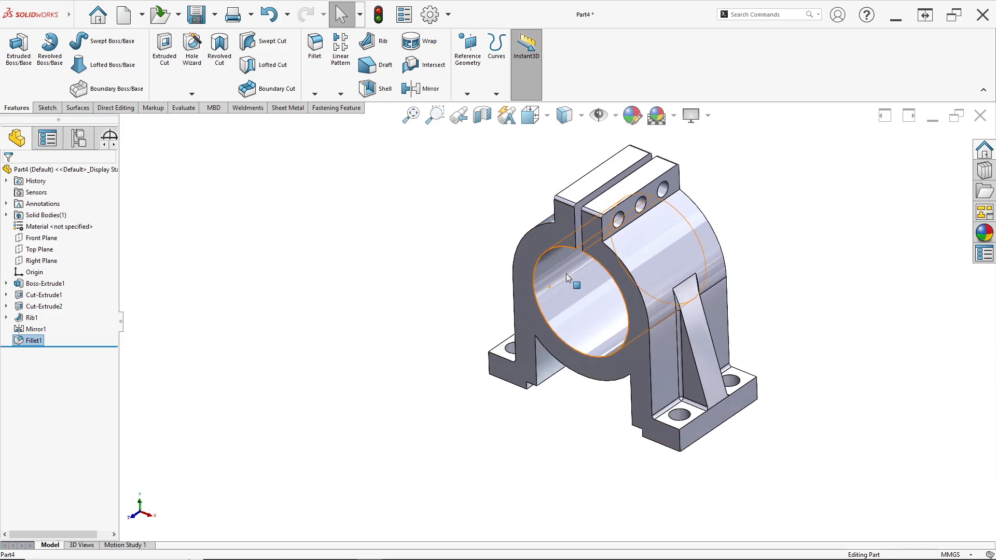
{"action": "scroll", "coordinate": [566, 277], "scroll_direction": "up", "scroll_amount": 2}
{"action": "scroll", "coordinate": [580, 260], "scroll_direction": "down", "scroll_amount": 2}
{"action": "key", "text": "alt+Tab"}
{"action": "scroll", "coordinate": [633, 267], "scroll_direction": "up", "scroll_amount": 2}
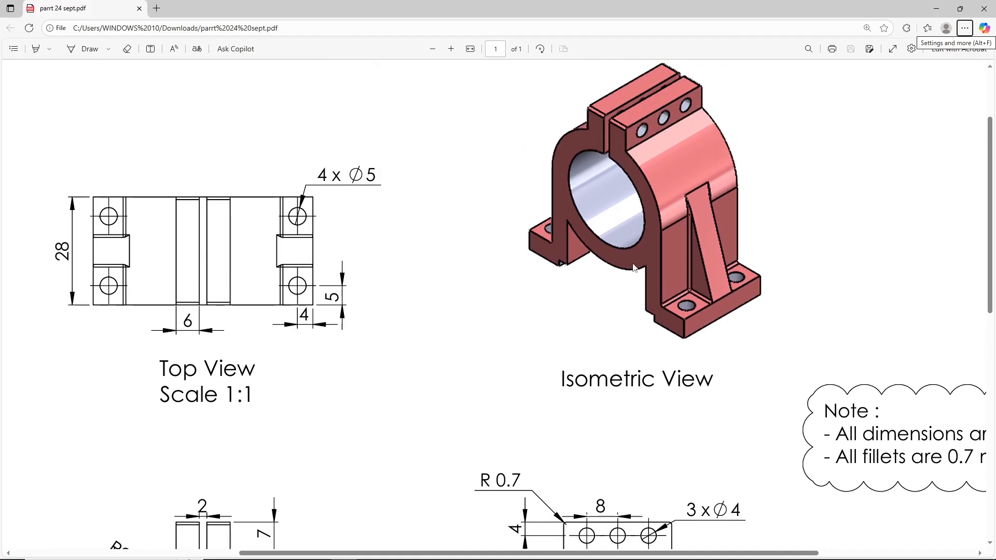
{"action": "key", "text": "alt+Tab"}
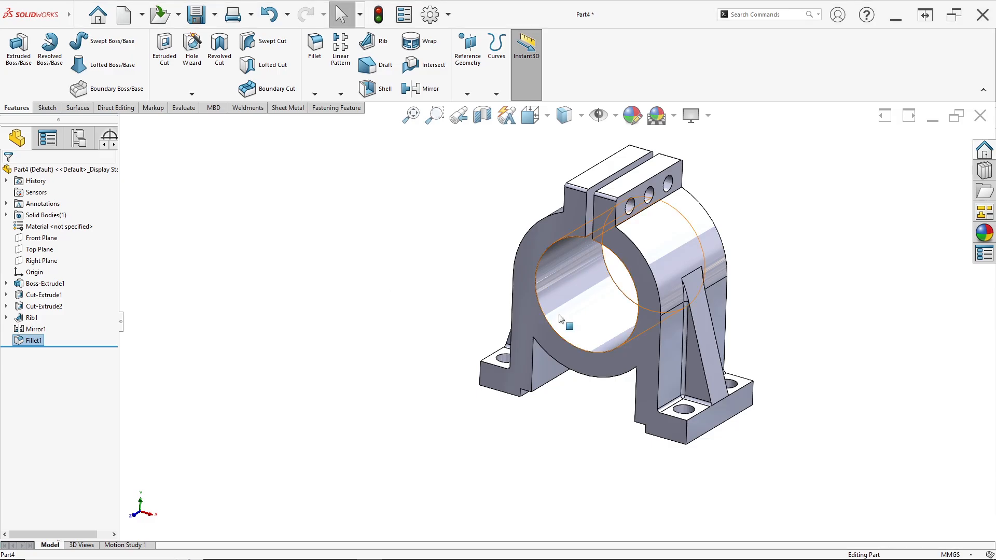
Select all the part's features from Boss-Extrude1 to Fillet1 in isometric view and colour them light red, RGB 255, 128, 128.
{"action": "key", "text": "space"}
{"action": "left_click", "coordinate": [448, 377]}
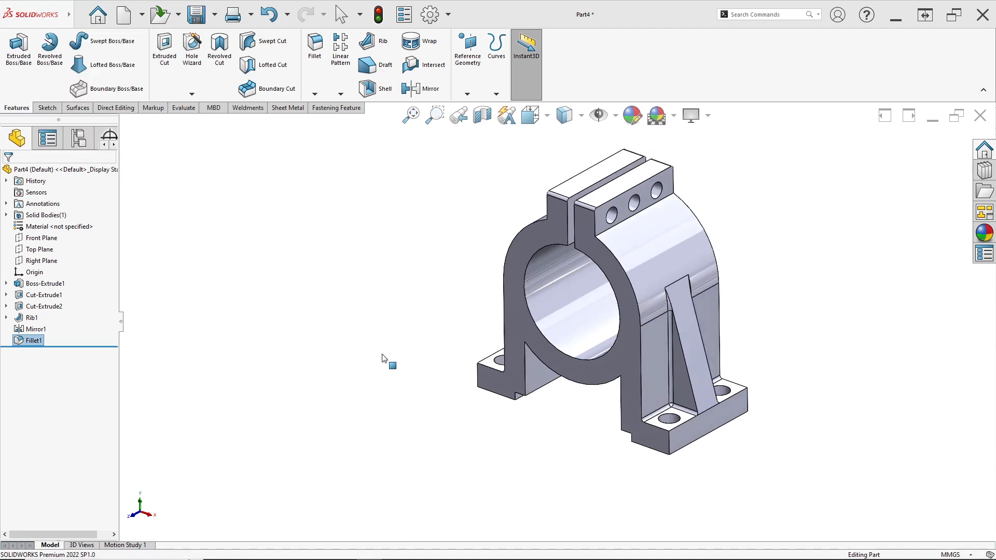
{"action": "left_click_drag", "start_coordinate": [80, 275], "coordinate": [4, 322]}
{"action": "left_click_drag", "start_coordinate": [8, 360], "coordinate": [8, 358]}
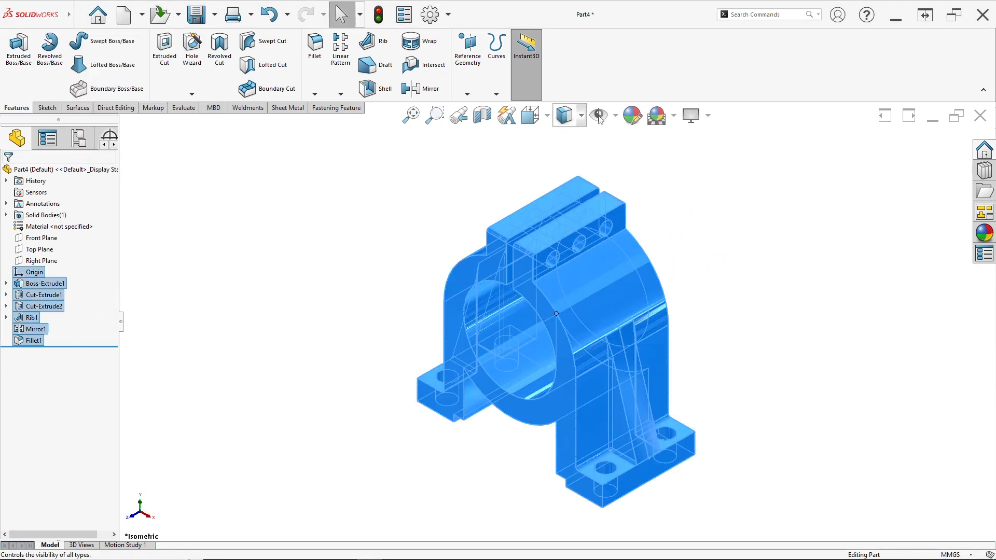
{"action": "left_click", "coordinate": [638, 120]}
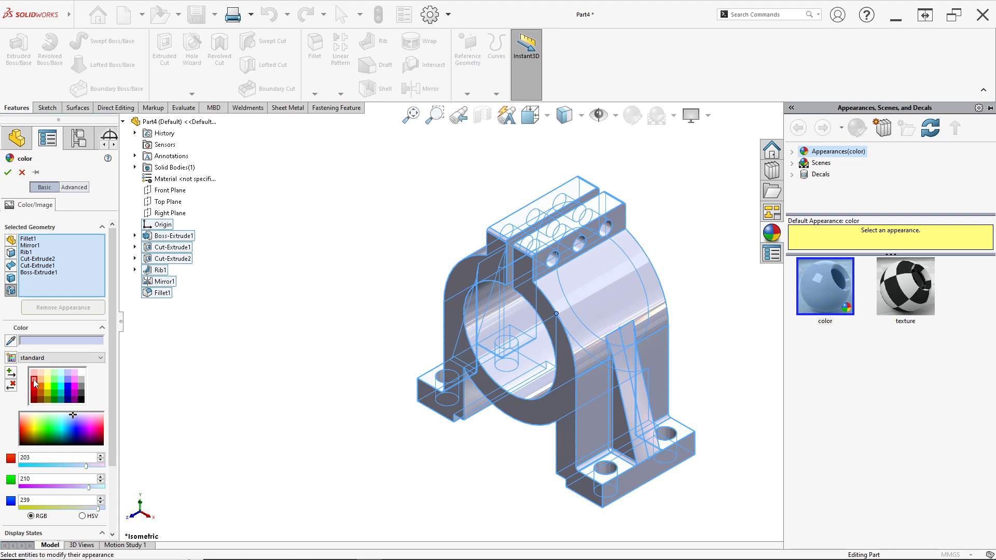
{"action": "left_click", "coordinate": [35, 383]}
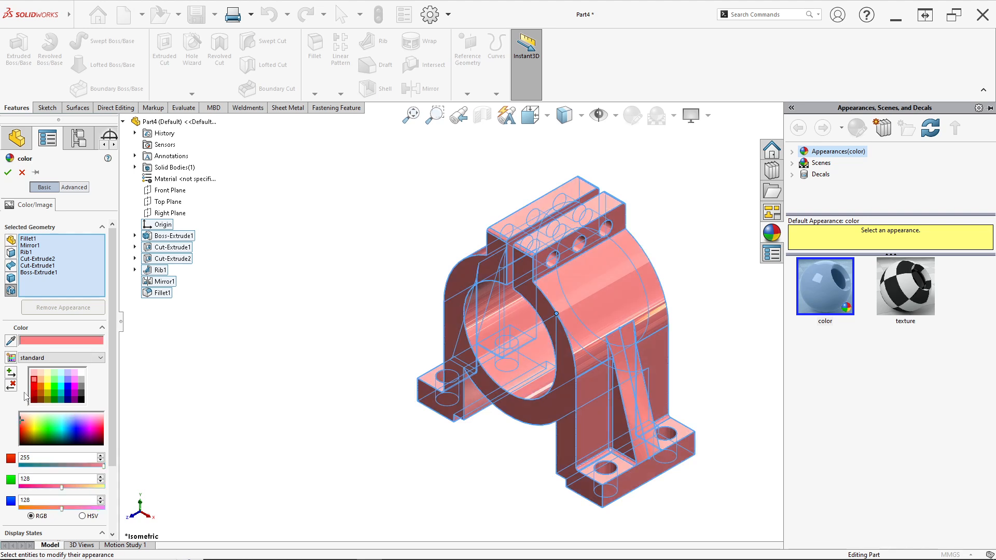
{"action": "left_click", "coordinate": [8, 174]}
Start a white face appearance, RGB 255, 255, 255, and select the main bore and the three clamp lug holes.
{"action": "left_click", "coordinate": [633, 116]}
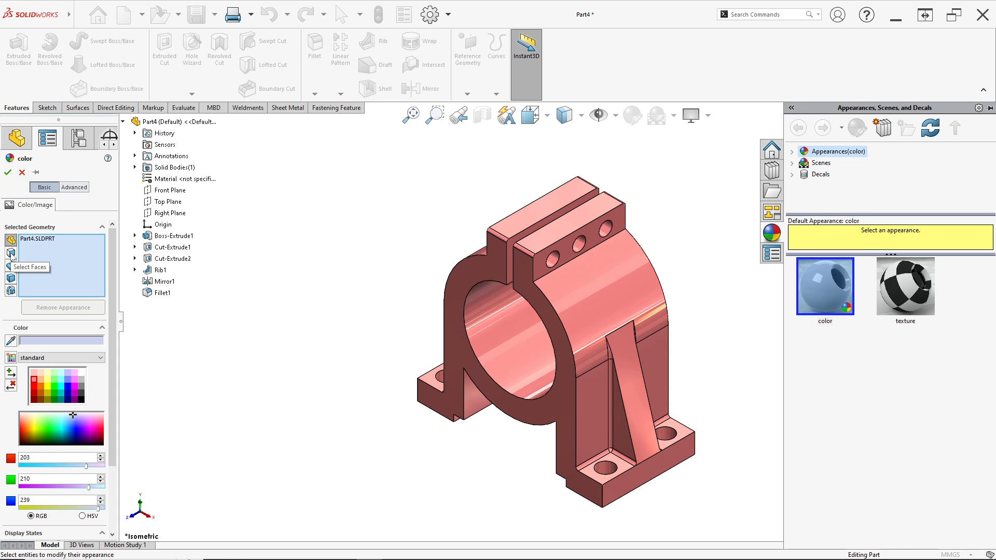
{"action": "left_click", "coordinate": [81, 373]}
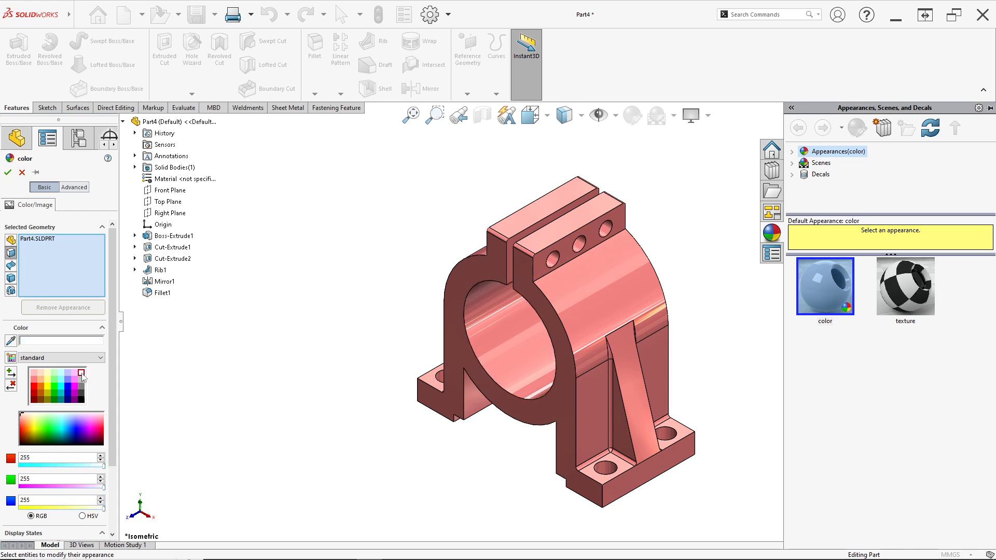
{"action": "scroll", "coordinate": [508, 335], "scroll_direction": "down", "scroll_amount": 3}
{"action": "left_click", "coordinate": [510, 340]}
{"action": "left_click", "coordinate": [594, 197]}
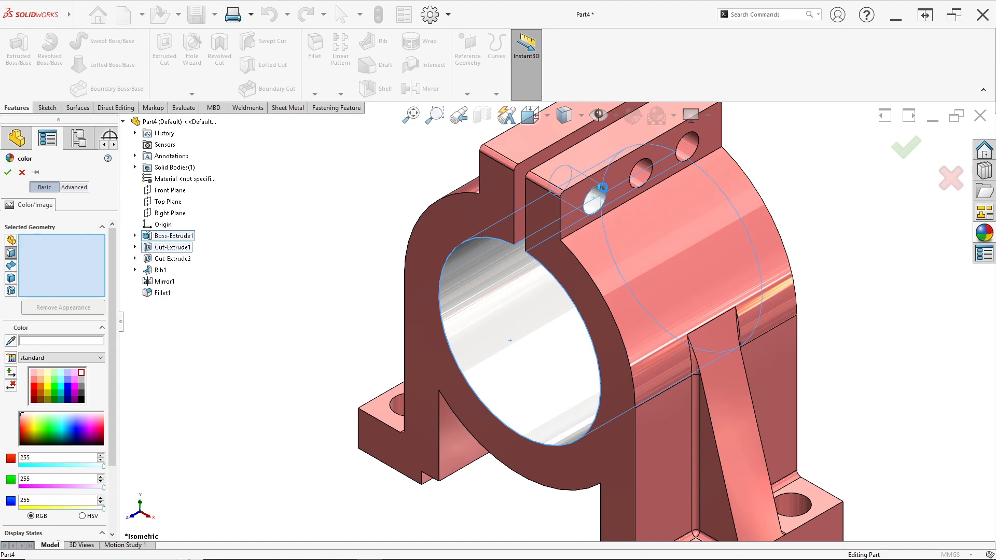
{"action": "left_click", "coordinate": [637, 174]}
{"action": "left_click", "coordinate": [688, 148]}
Add the four vertical mounting holes in the two feet to the white face selection.
{"action": "key", "text": "f"}
{"action": "scroll", "coordinate": [642, 491], "scroll_direction": "down", "scroll_amount": 5}
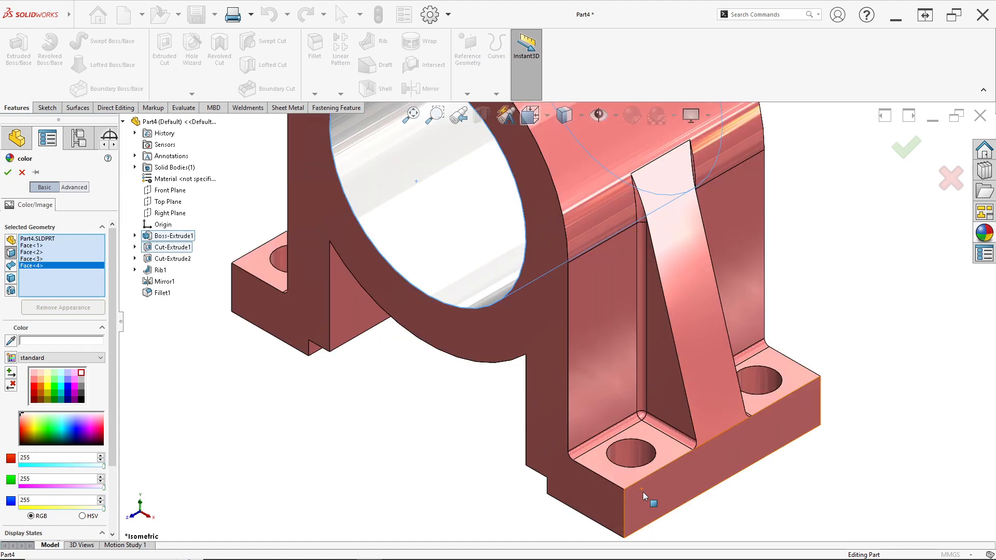
{"action": "left_click", "coordinate": [627, 439]}
{"action": "left_click", "coordinate": [772, 346]}
{"action": "key", "text": "f"}
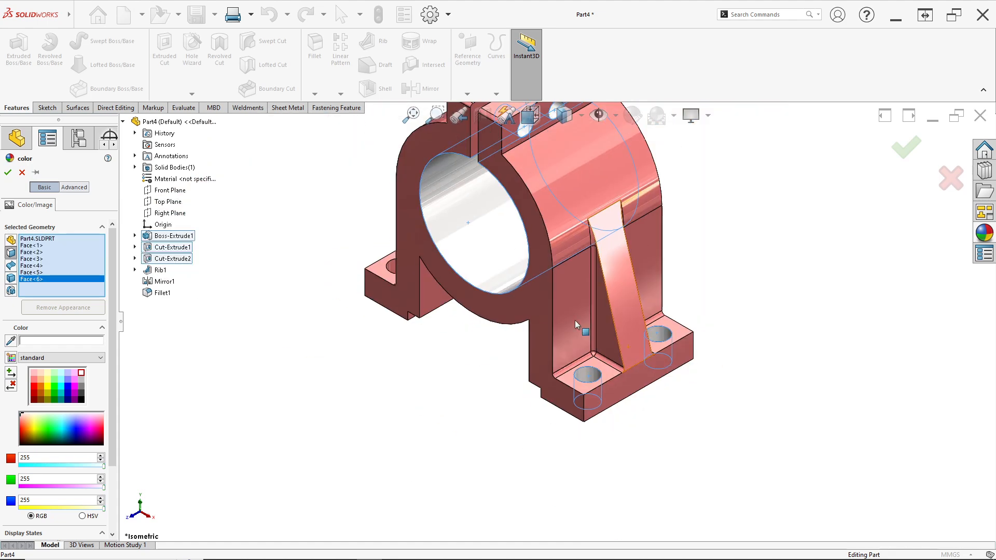
{"action": "middle_click_drag", "start_coordinate": [575, 319], "coordinate": [517, 336]}
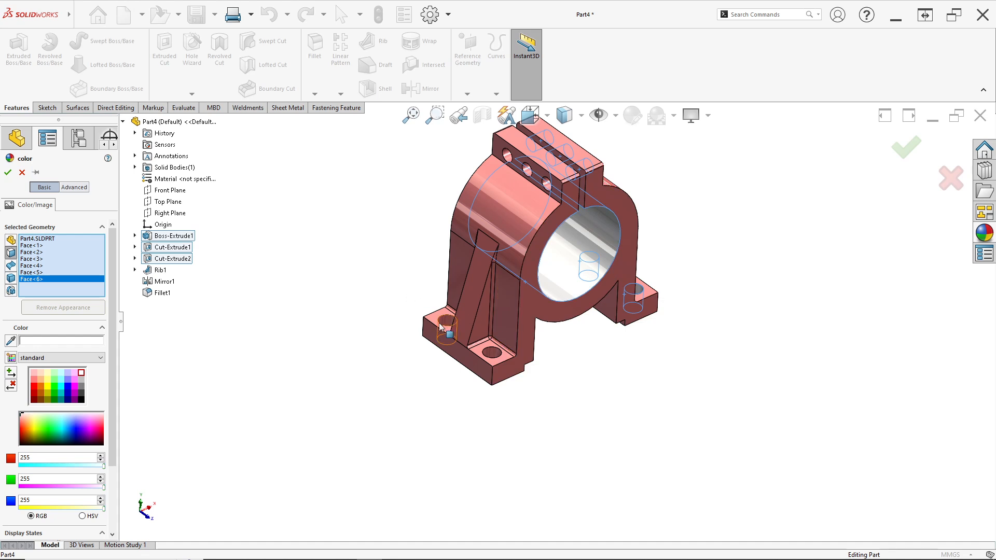
{"action": "scroll", "coordinate": [439, 323], "scroll_direction": "down", "scroll_amount": 4}
{"action": "left_click", "coordinate": [565, 388]}
{"action": "scroll", "coordinate": [558, 185], "scroll_direction": "up", "scroll_amount": 4}
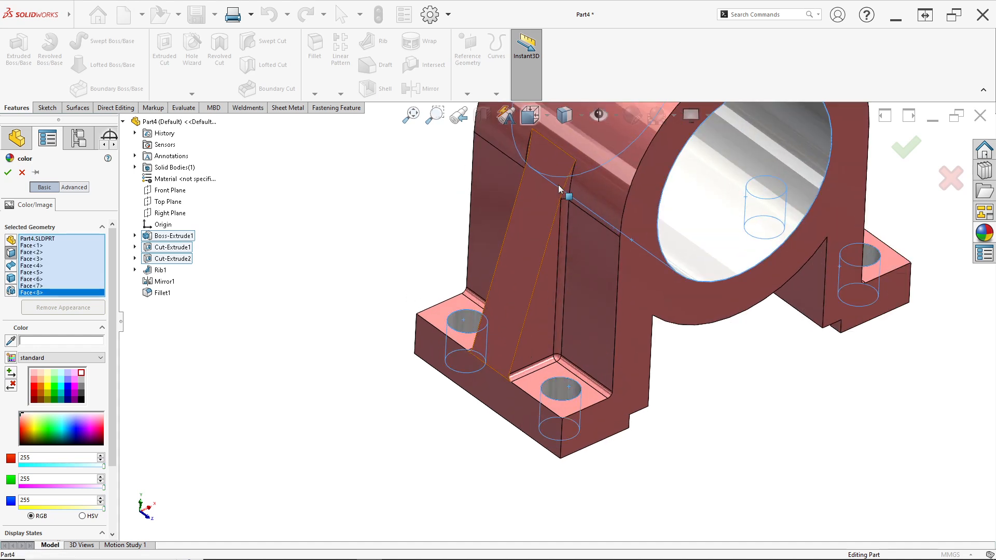
Add the three holes of the opposite clamp lug to the white face selection.
{"action": "scroll", "coordinate": [574, 224], "scroll_direction": "down", "scroll_amount": 6}
{"action": "left_click", "coordinate": [559, 214]}
{"action": "left_click", "coordinate": [553, 233]}
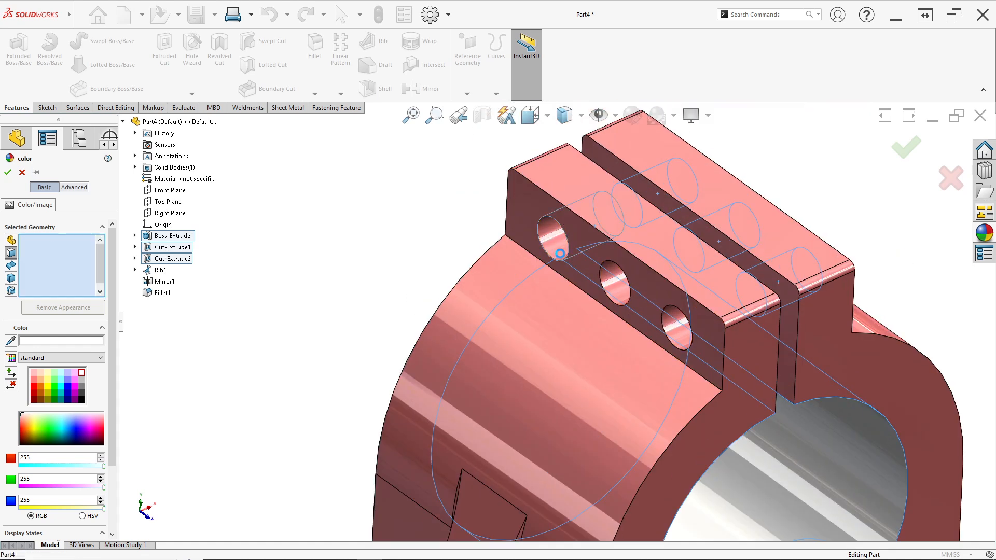
{"action": "left_click", "coordinate": [614, 283]}
{"action": "scroll", "coordinate": [673, 375], "scroll_direction": "up", "scroll_amount": 5}
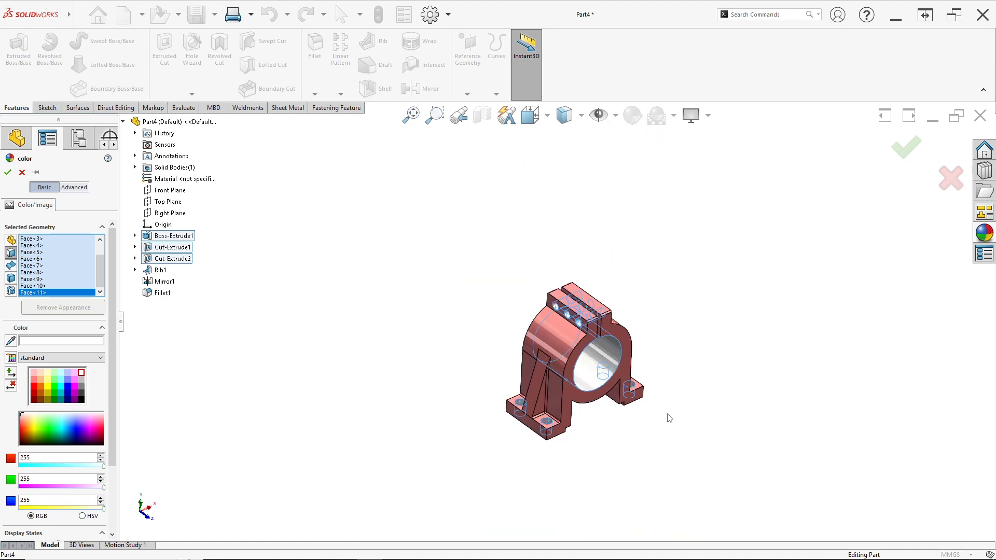
Add the two faces of the stepped notch under one foot to the white face selection.
{"action": "middle_click_drag", "start_coordinate": [667, 416], "coordinate": [593, 375]}
{"action": "scroll", "coordinate": [592, 374], "scroll_direction": "down", "scroll_amount": 3}
{"action": "scroll", "coordinate": [636, 434], "scroll_direction": "down", "scroll_amount": 3}
{"action": "scroll", "coordinate": [636, 435], "scroll_direction": "down", "scroll_amount": 4}
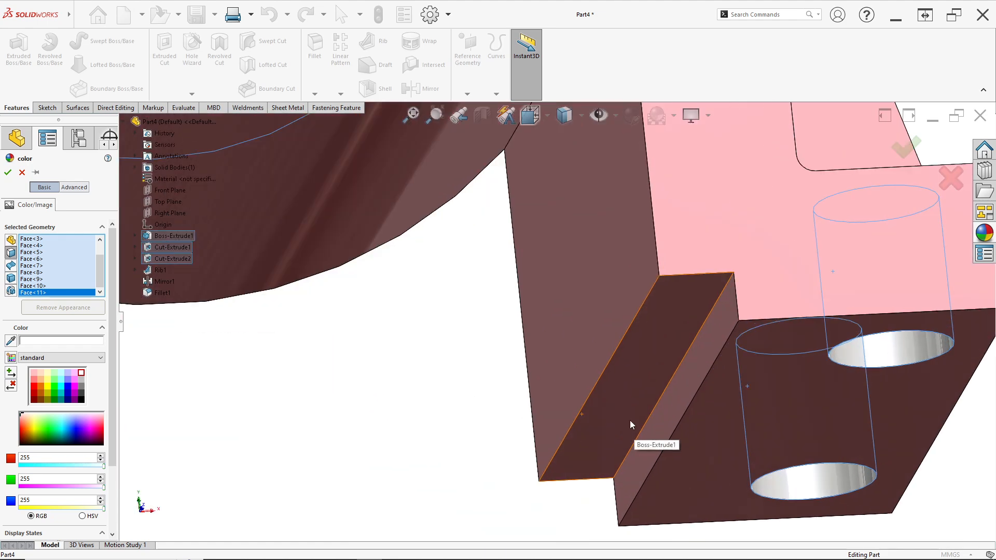
{"action": "left_click", "coordinate": [630, 421]}
{"action": "left_click", "coordinate": [658, 433]}
{"action": "scroll", "coordinate": [555, 457], "scroll_direction": "up", "scroll_amount": 4}
Add the two notch faces under the opposite foot and apply the white colour to all selected faces.
{"action": "middle_click_drag", "start_coordinate": [550, 453], "coordinate": [228, 382]}
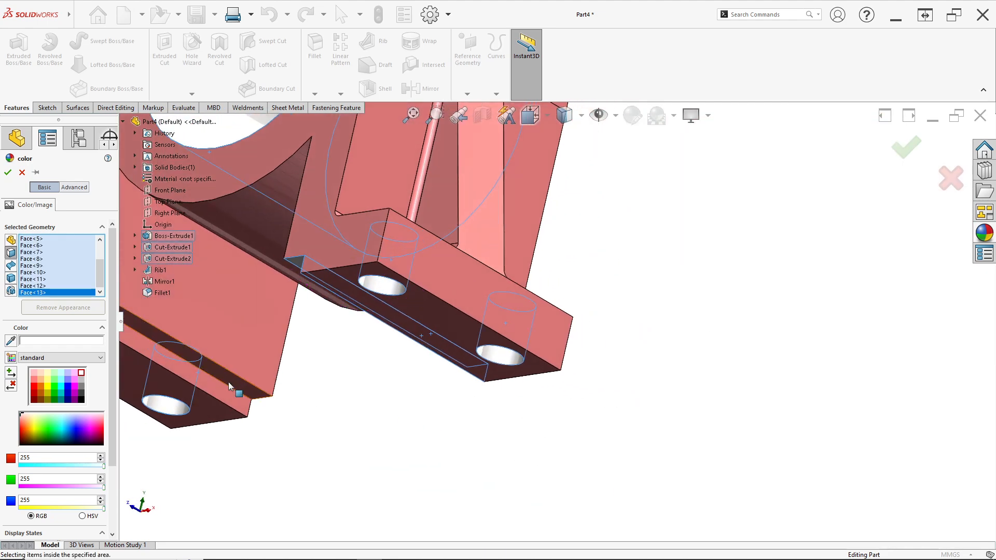
{"action": "left_click", "coordinate": [232, 378]}
{"action": "left_click", "coordinate": [225, 391]}
{"action": "scroll", "coordinate": [288, 283], "scroll_direction": "up", "scroll_amount": 5}
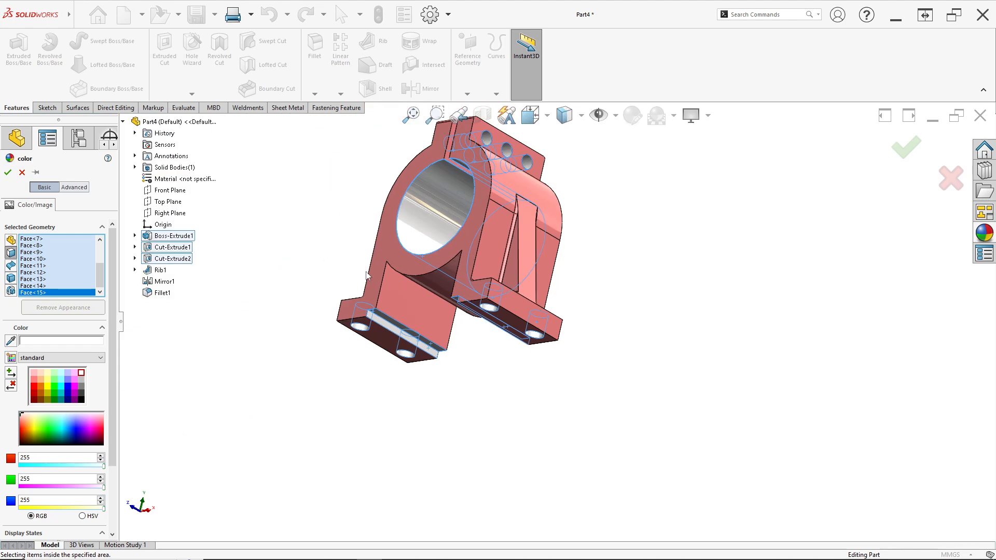
{"action": "middle_click_drag", "start_coordinate": [365, 271], "coordinate": [257, 293]}
{"action": "left_click", "coordinate": [9, 172]}
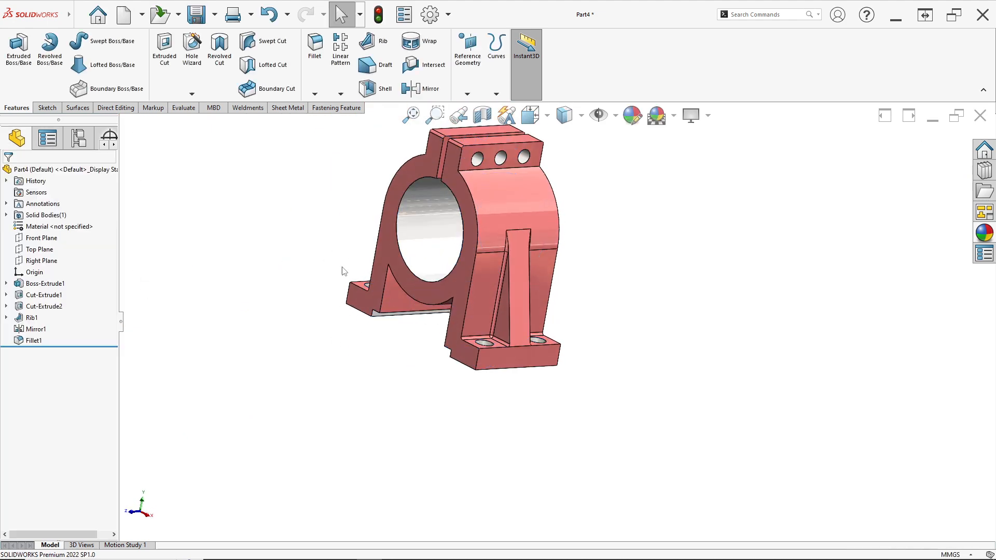
Examine the coloured model in isometric view and compare it with the views in the PDF drawing.
{"action": "middle_click_drag", "start_coordinate": [345, 272], "coordinate": [408, 269]}
{"action": "key", "text": "space"}
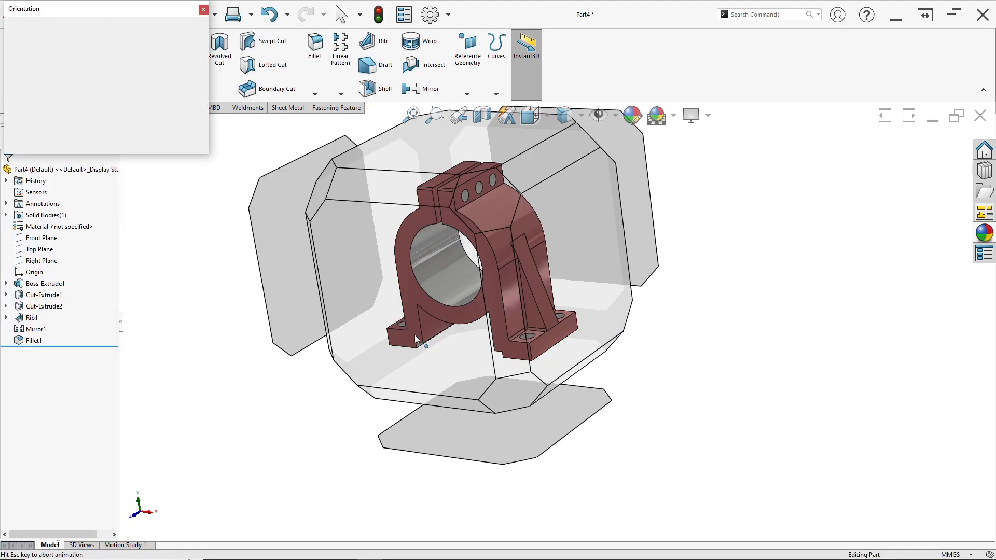
{"action": "left_click", "coordinate": [414, 335]}
{"action": "key", "text": "alt+Tab"}
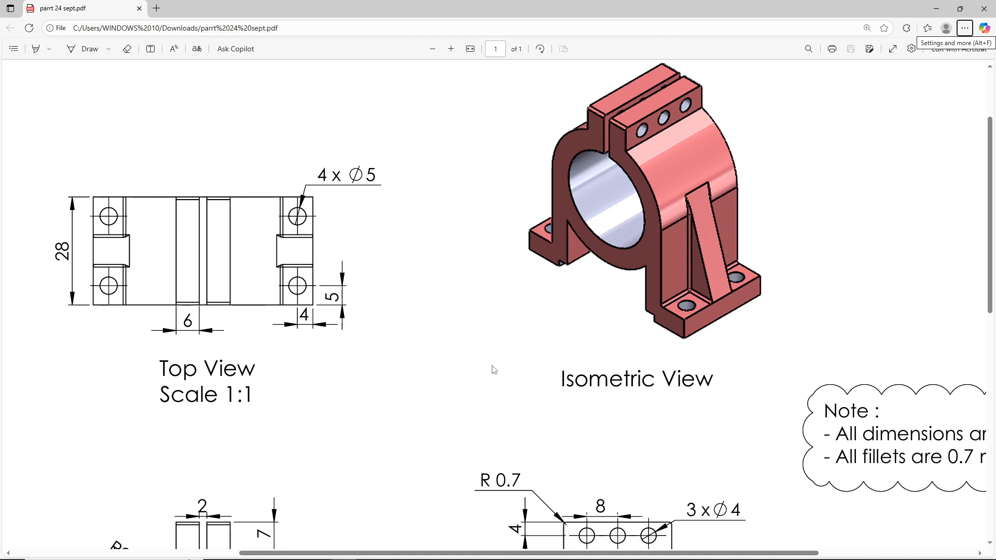
{"action": "scroll", "coordinate": [493, 371], "scroll_direction": "down", "scroll_amount": 4, "text": "ctrl"}
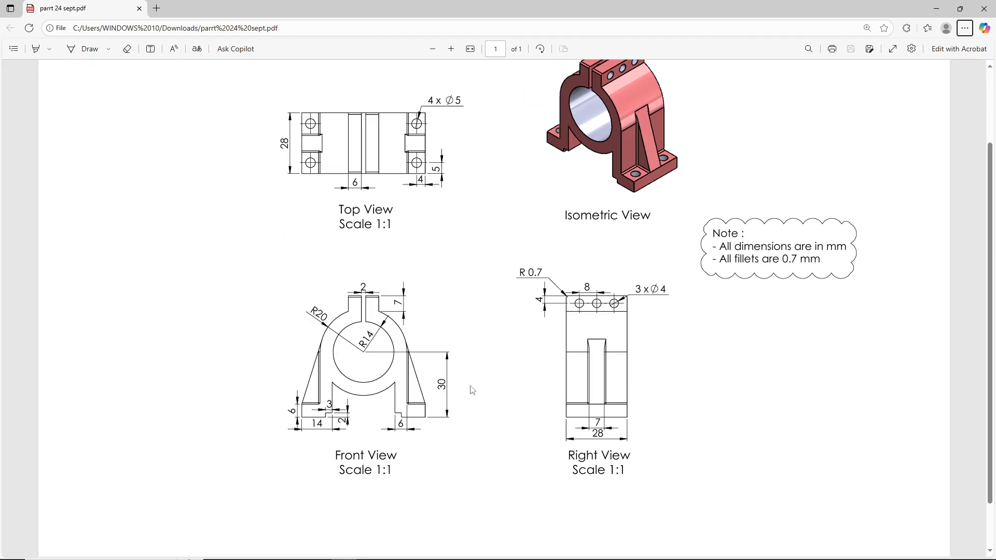
{"action": "scroll", "coordinate": [472, 390], "scroll_direction": "down", "scroll_amount": 2, "text": "ctrl"}
{"action": "key", "text": "alt+Tab"}
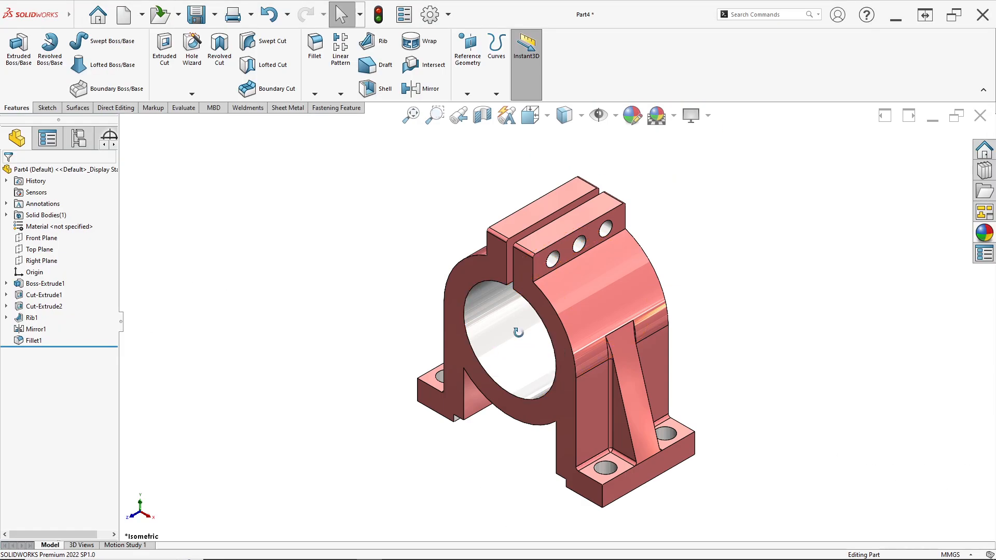
{"action": "mouse_move", "coordinate": [518, 332]}
{"action": "middle_mouse_down"}
{"action": "mouse_move", "coordinate": [495, 316]}
{"action": "mouse_move", "coordinate": [571, 302]}
{"action": "mouse_move", "coordinate": [621, 327]}
{"action": "mouse_move", "coordinate": [510, 311]}
{"action": "mouse_move", "coordinate": [411, 351]}
{"action": "mouse_move", "coordinate": [621, 288]}
{"action": "mouse_move", "coordinate": [545, 310]}
{"action": "mouse_move", "coordinate": [589, 319]}
{"action": "mouse_move", "coordinate": [534, 340]}
{"action": "middle_mouse_up"}
{"action": "key", "text": "space"}
{"action": "left_click", "coordinate": [440, 348]}
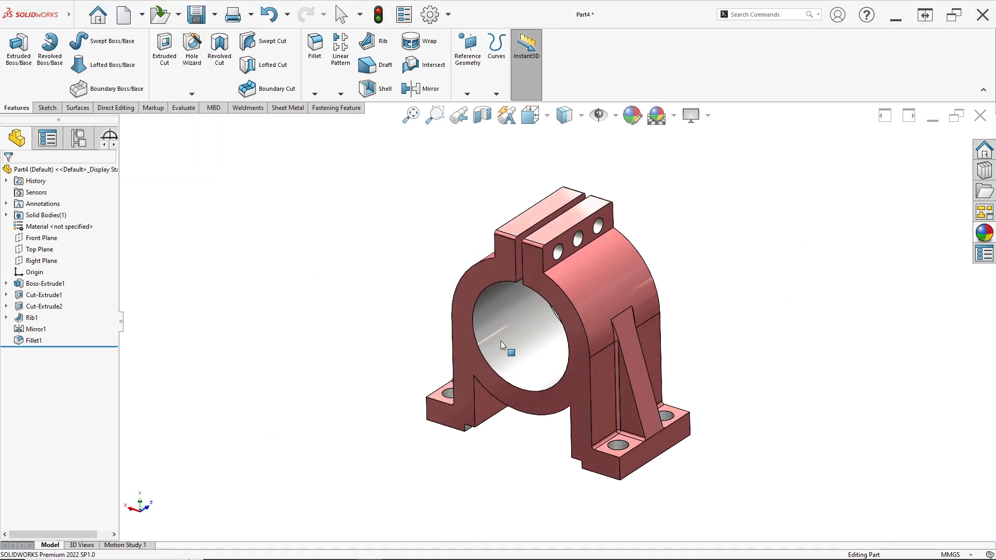